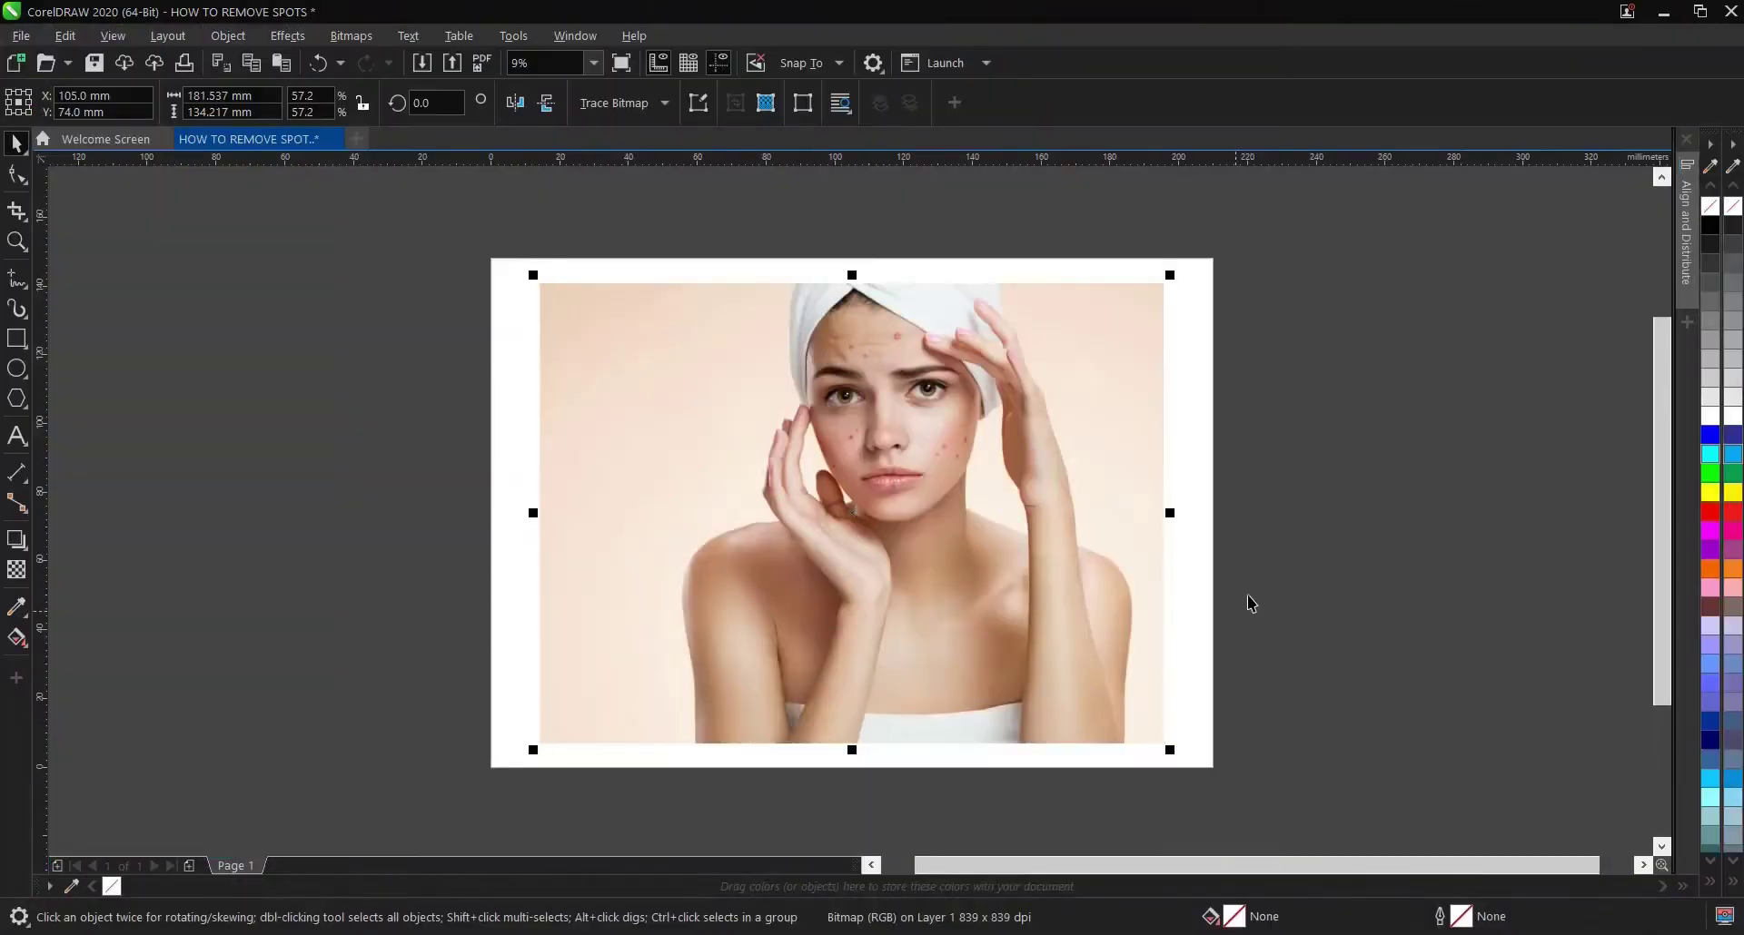
Bring up the CorelDRAW portrait document, then select and deselect the photo.
left_click(1250, 600)
left_click(1124, 464)
left_click(1389, 327)
left_click(1030, 407)
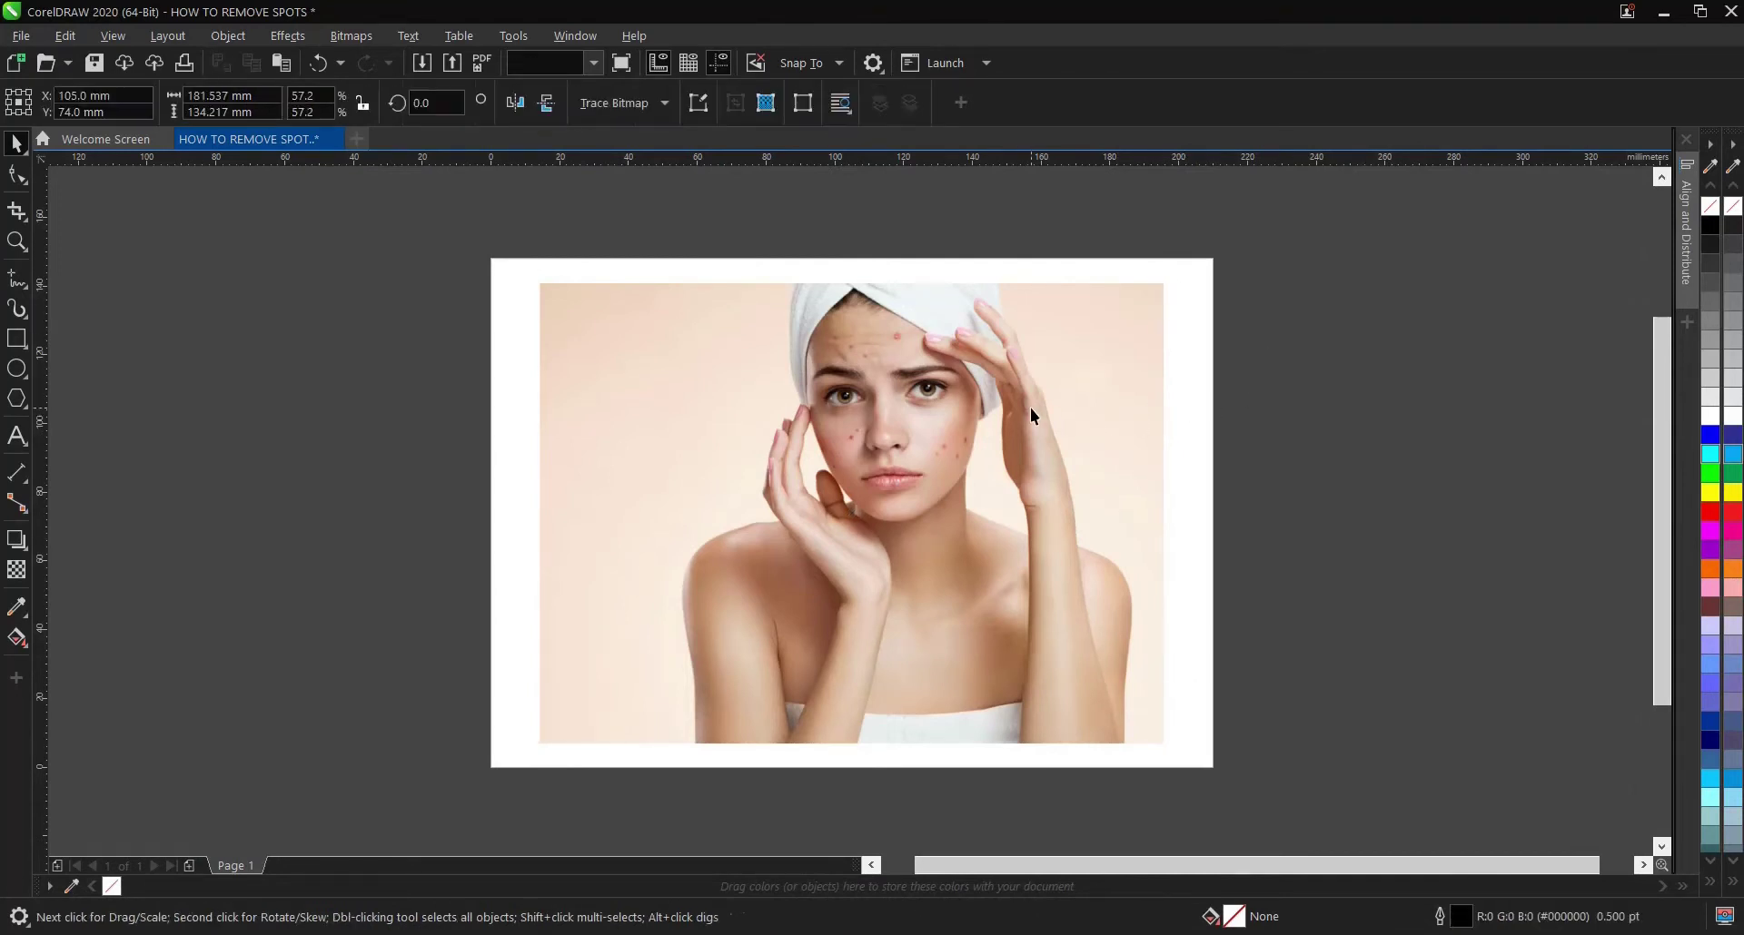
left_click(1364, 341)
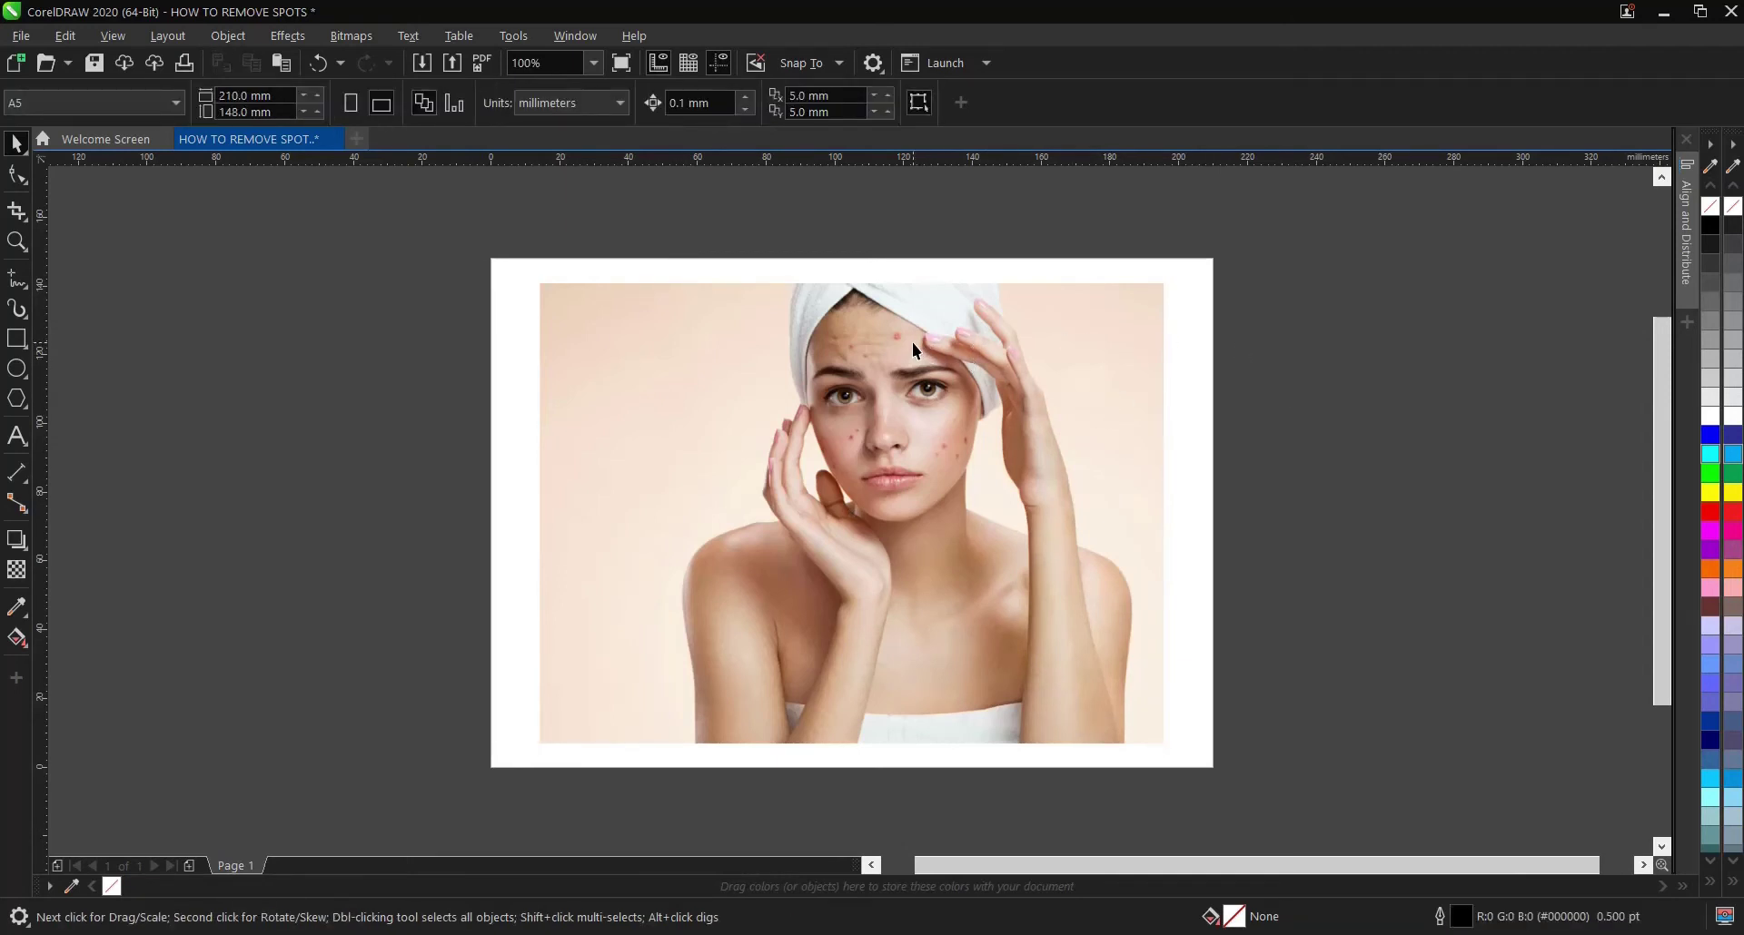
Zoom in and out on the portrait to inspect the red acne spots.
scroll(923, 351, "up", 2)
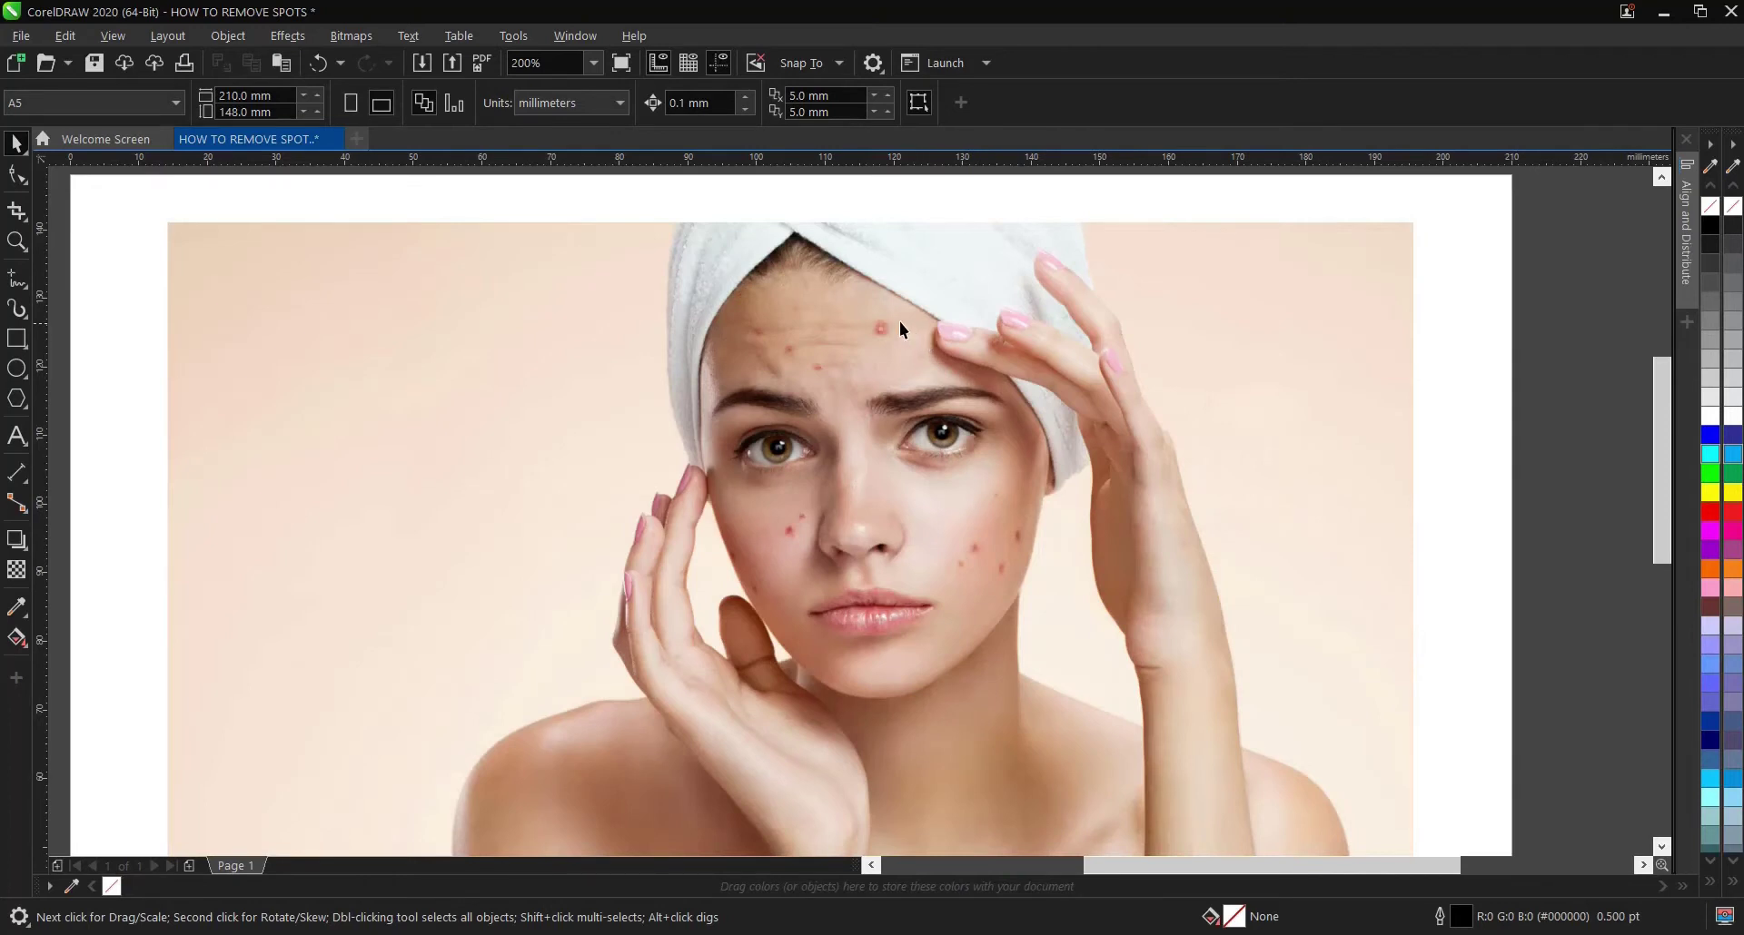
scroll(886, 315, "down", 2)
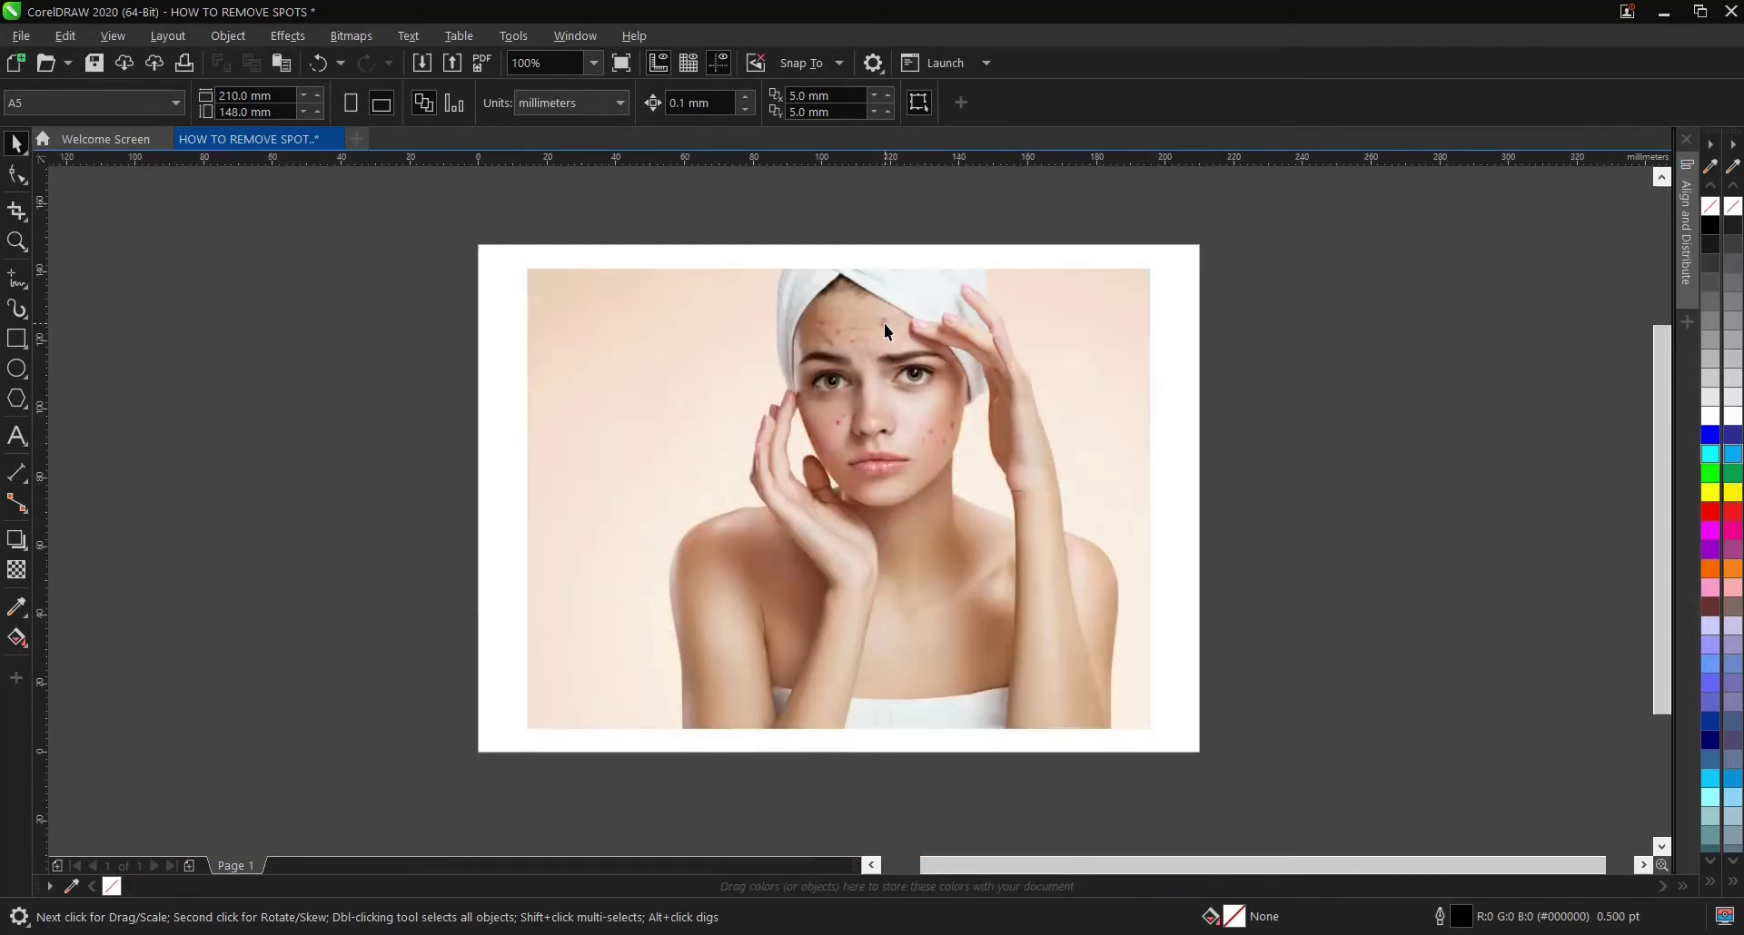
scroll(890, 345, "up", 2)
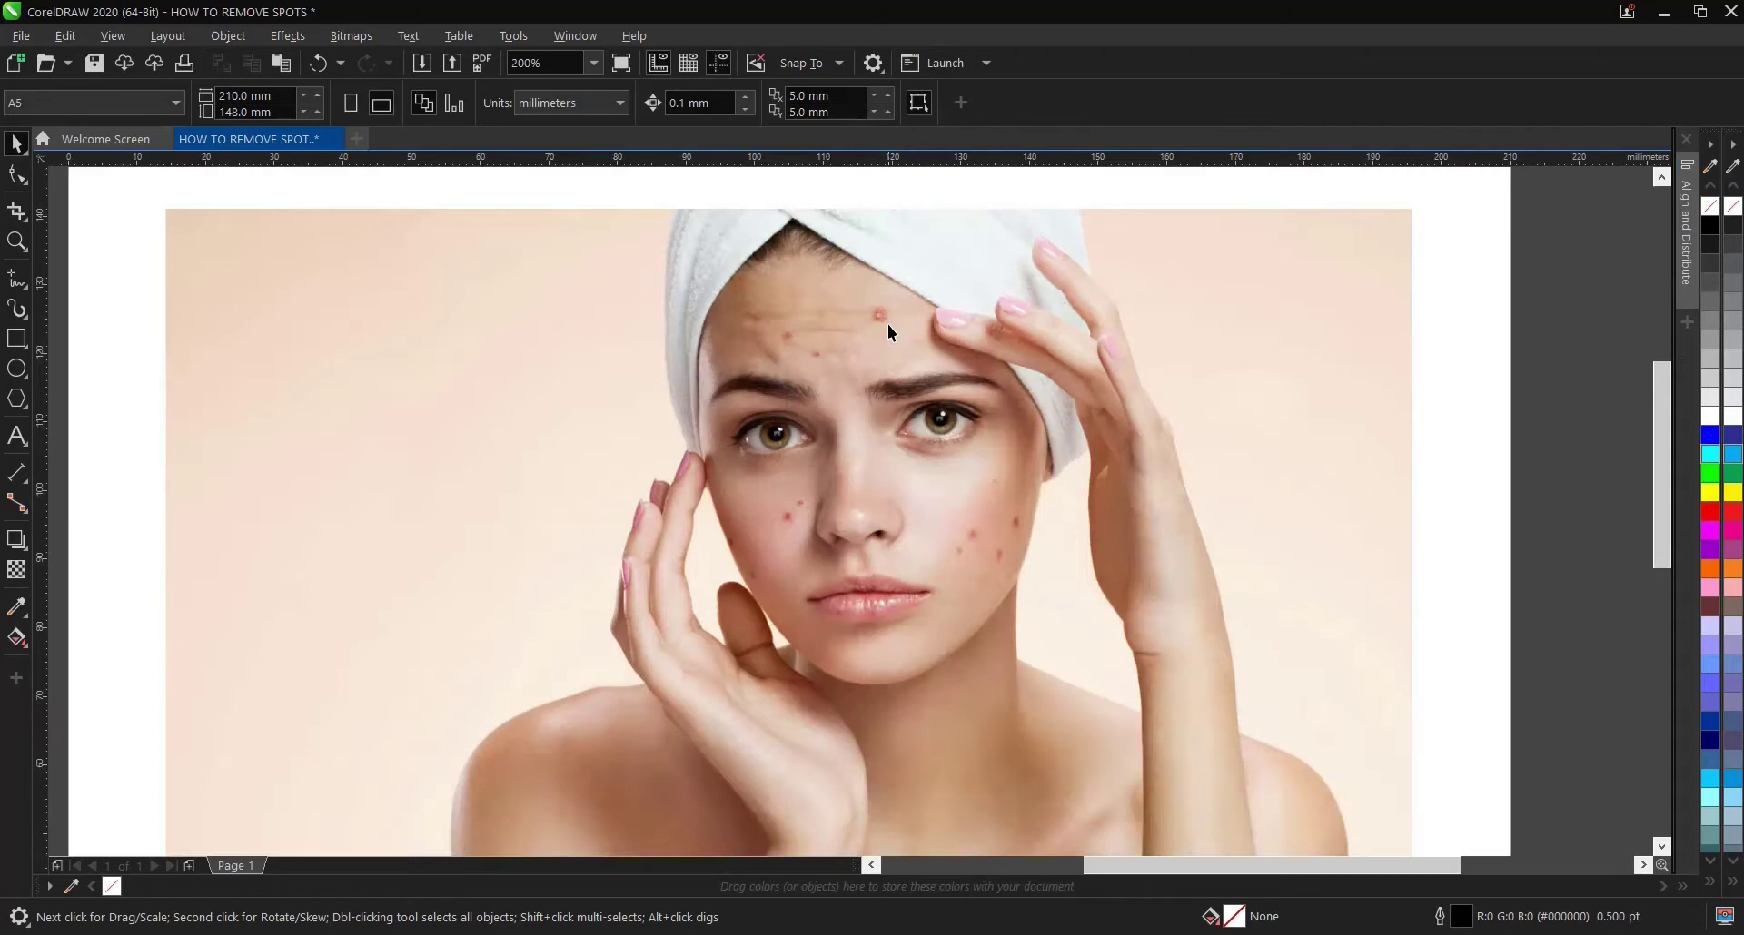
scroll(885, 307, "up", 2)
scroll(877, 316, "up", 2)
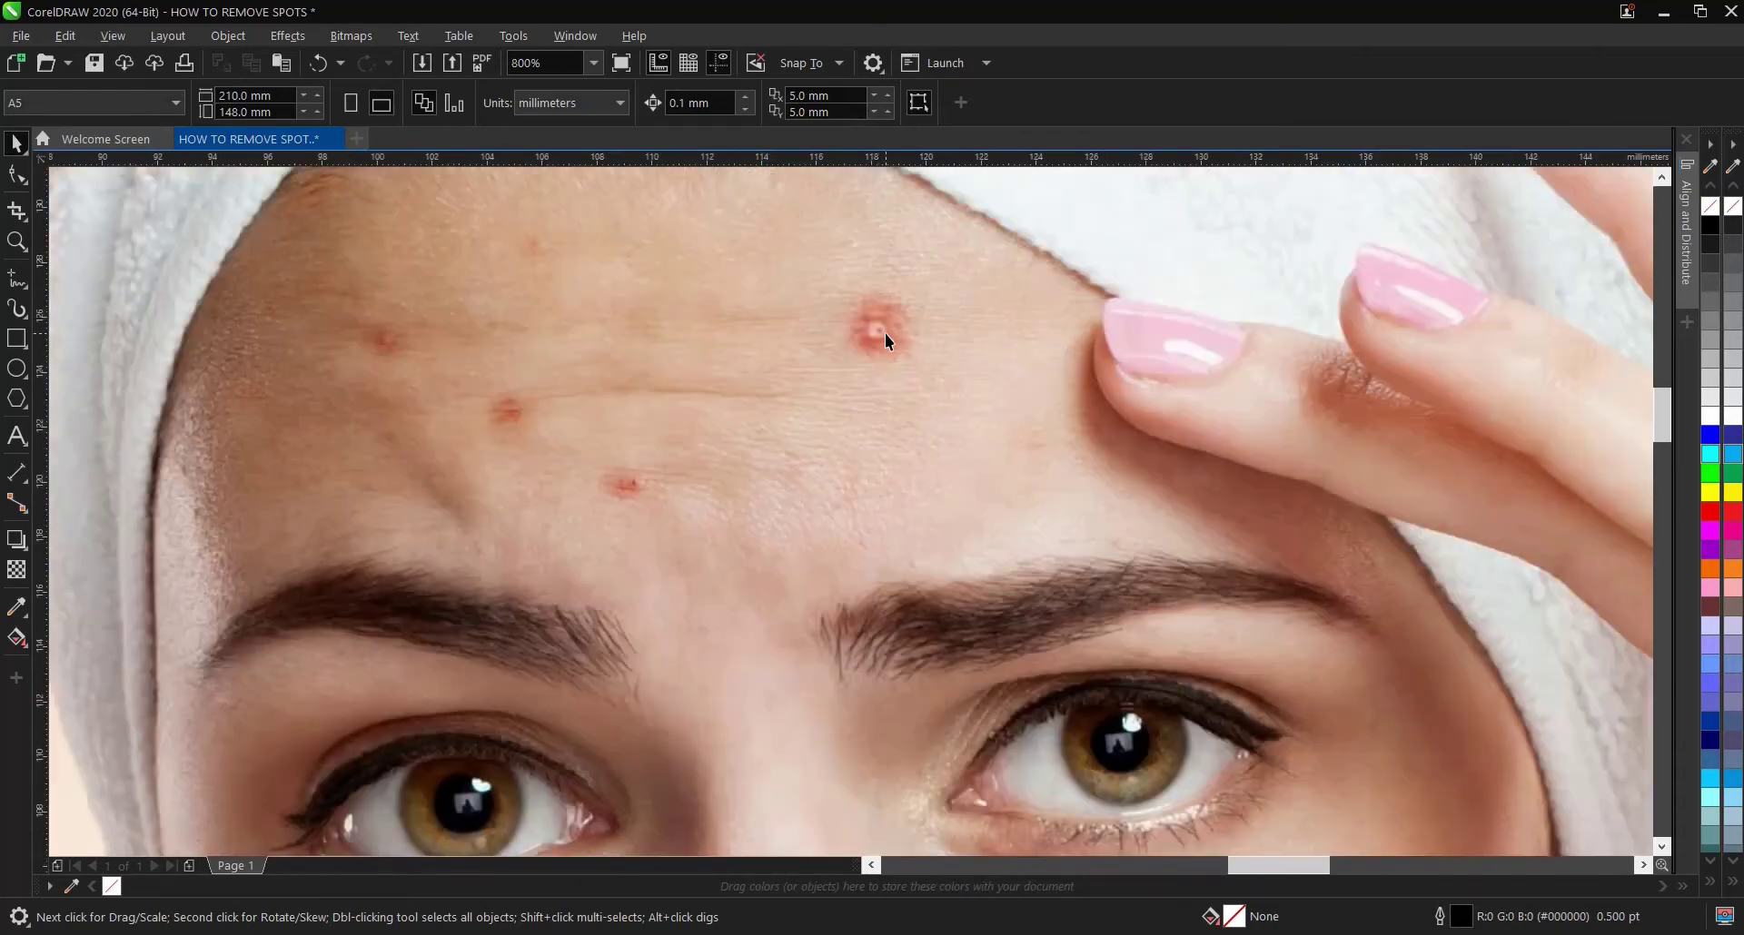
scroll(883, 332, "down", 2)
scroll(877, 329, "down", 4)
scroll(929, 521, "up", 4)
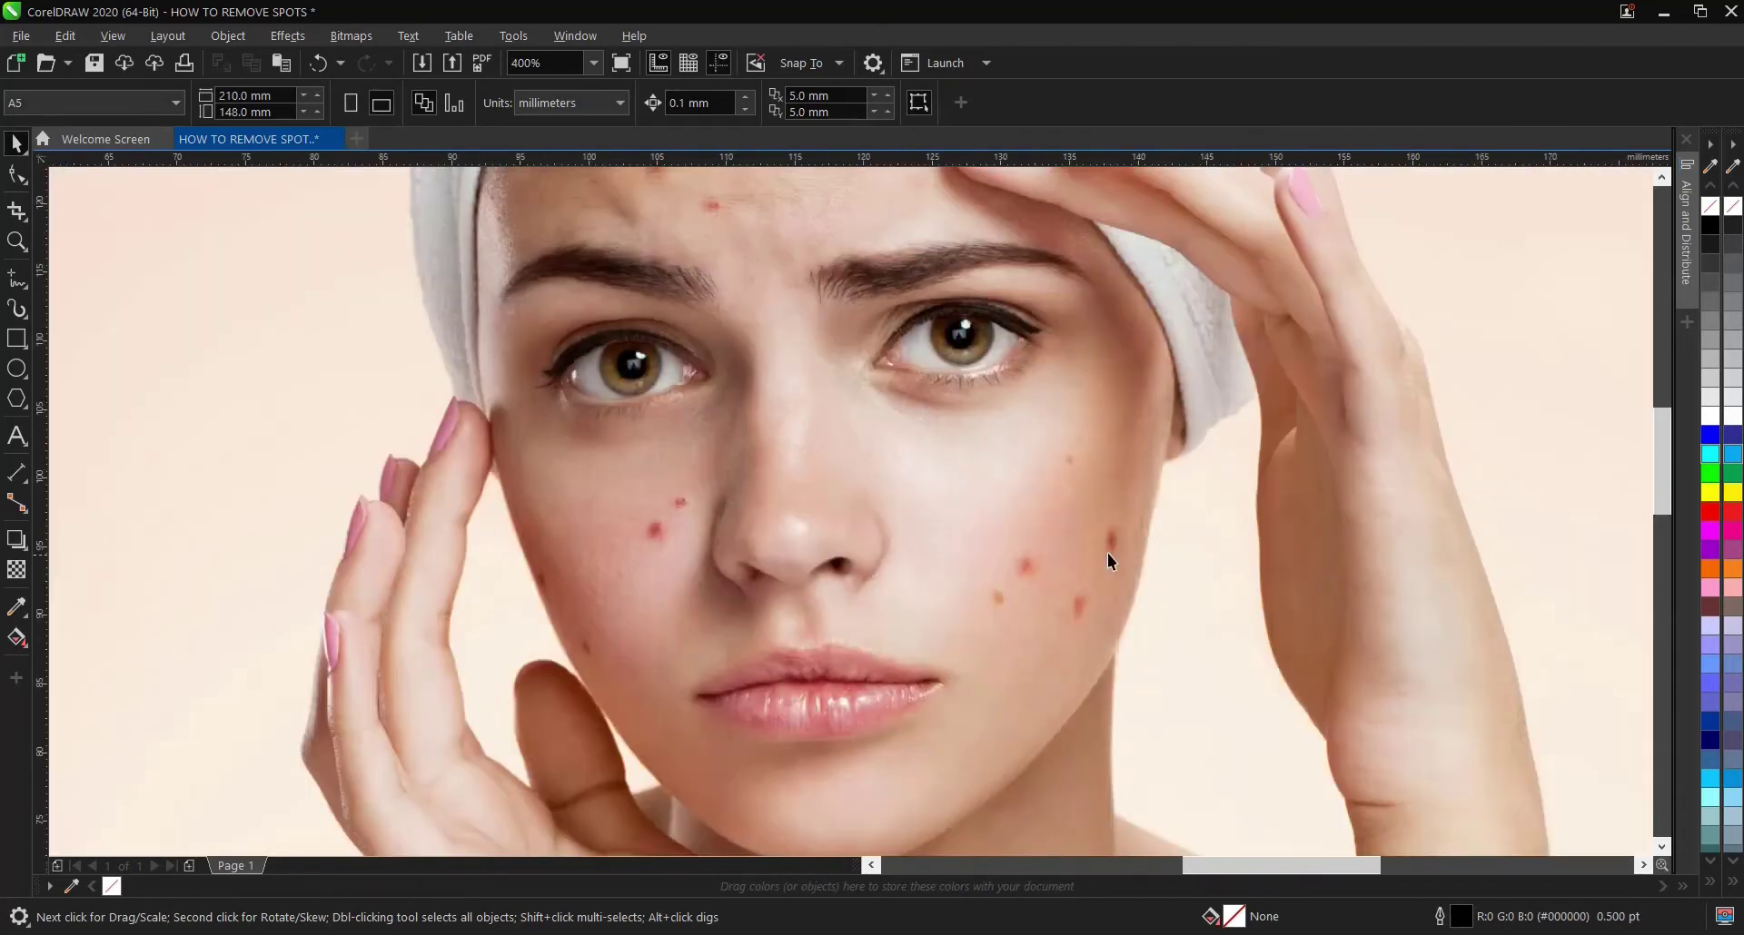
scroll(738, 527, "down", 4)
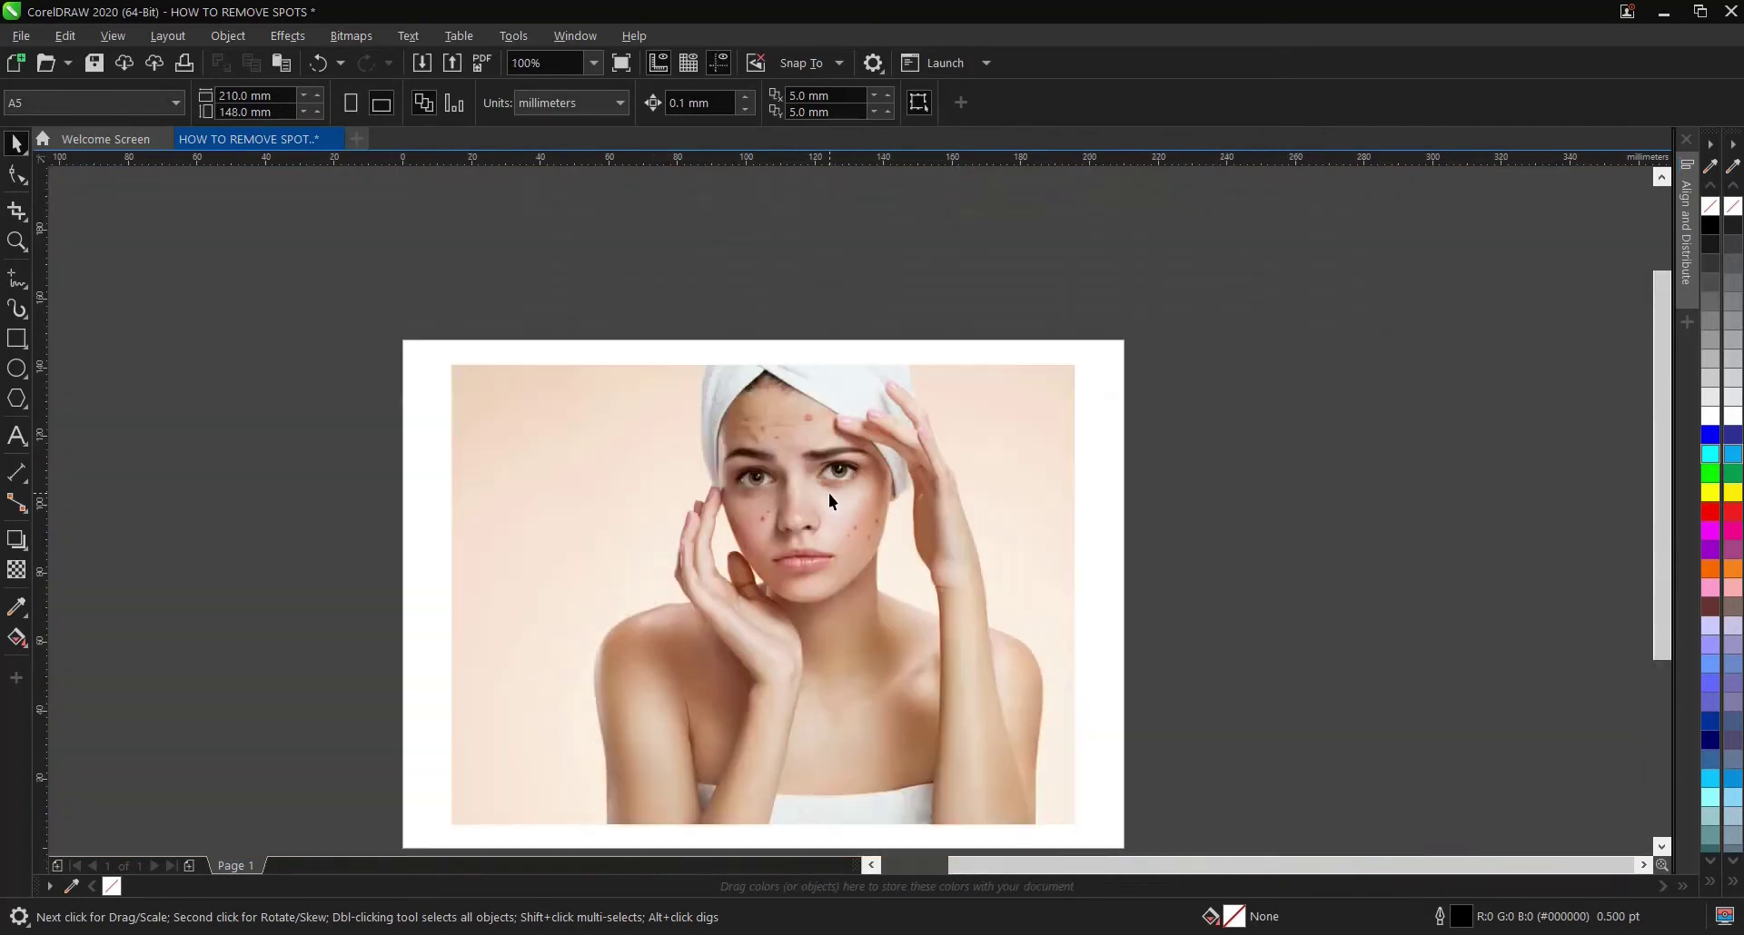
scroll(821, 436, "up", 1)
scroll(808, 499, "down", 1)
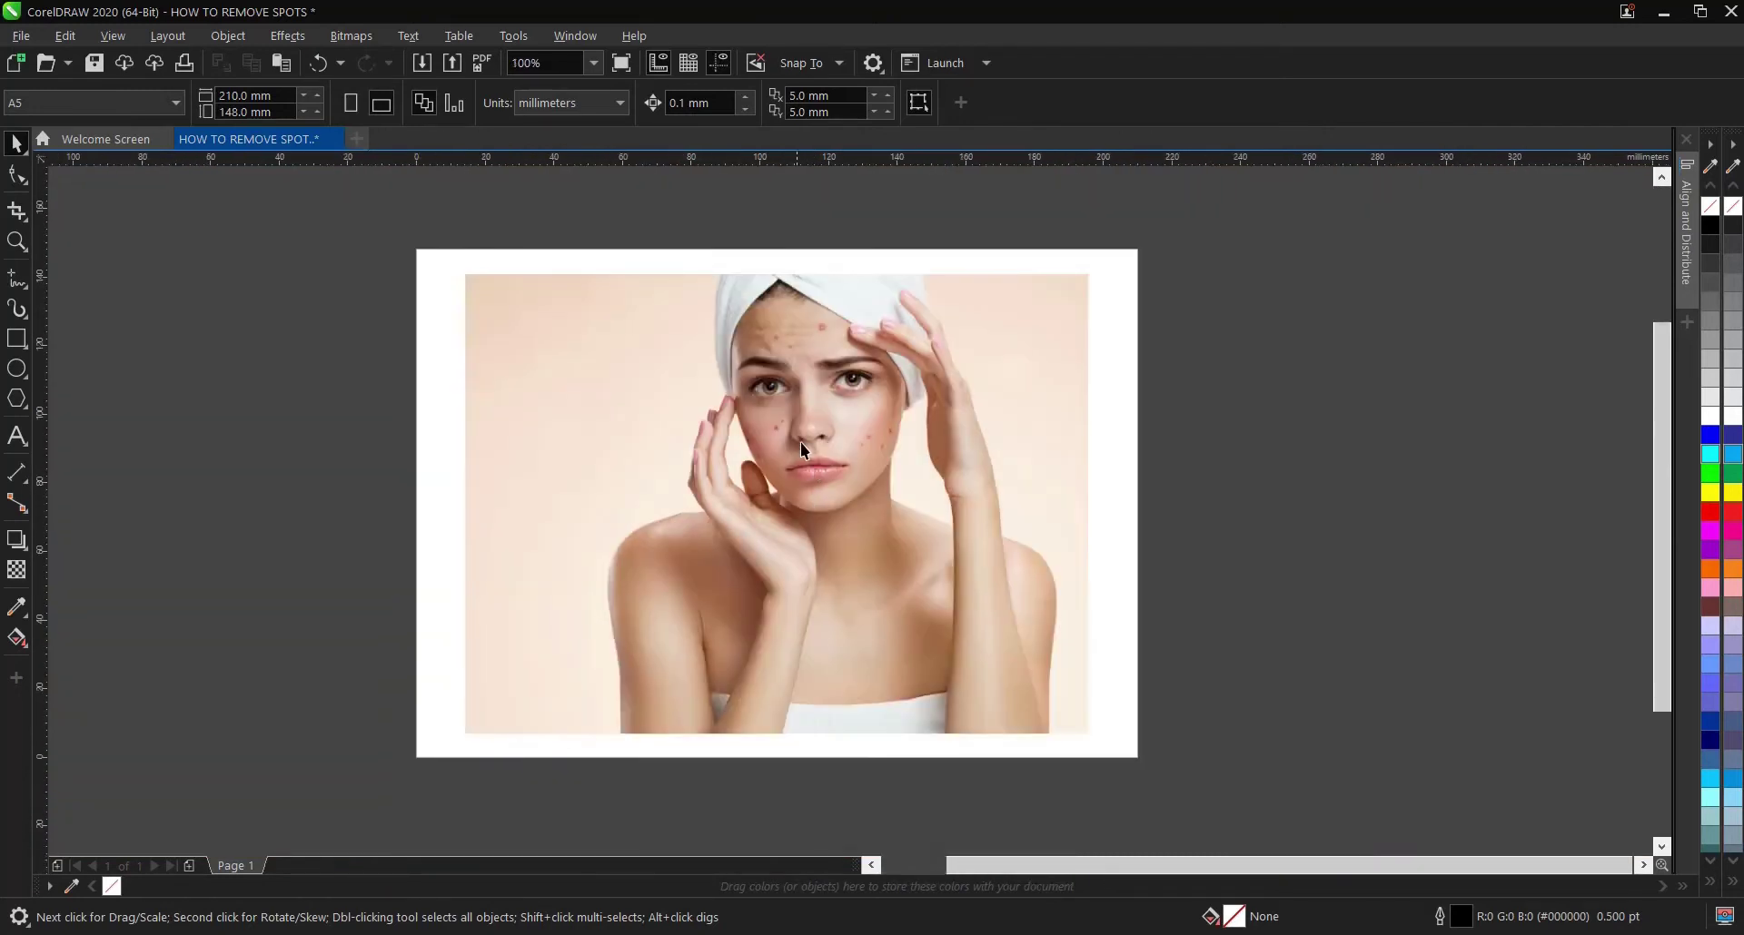
scroll(774, 345, "up", 1)
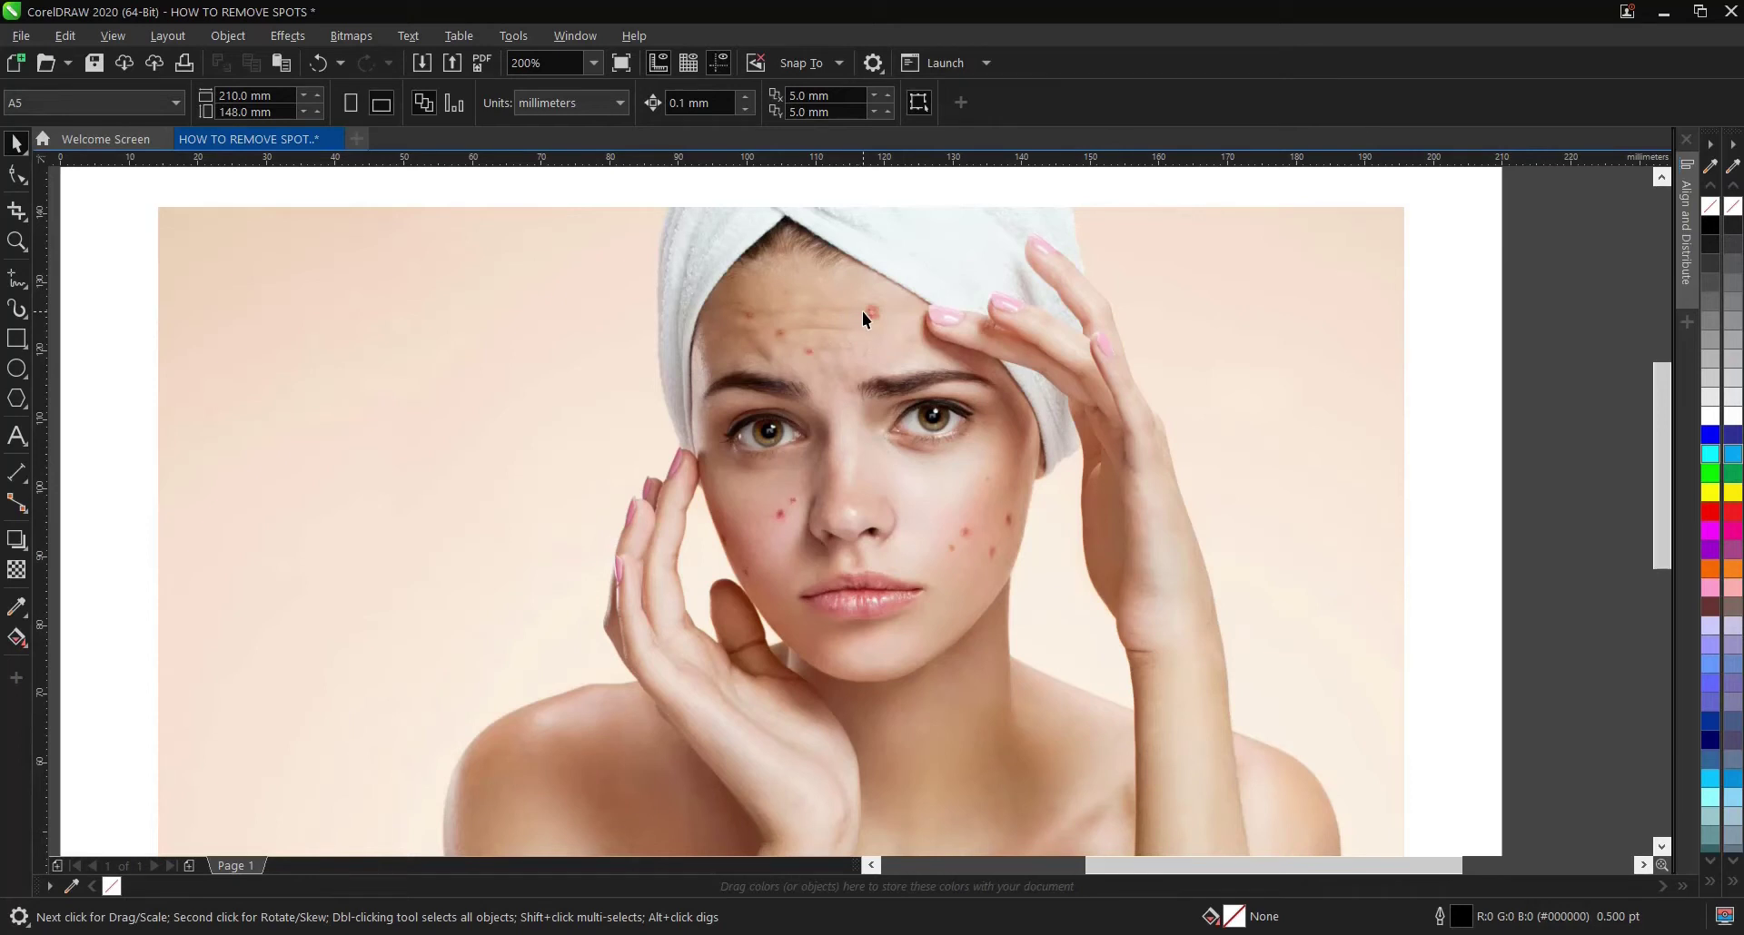
scroll(863, 313, "down", 1)
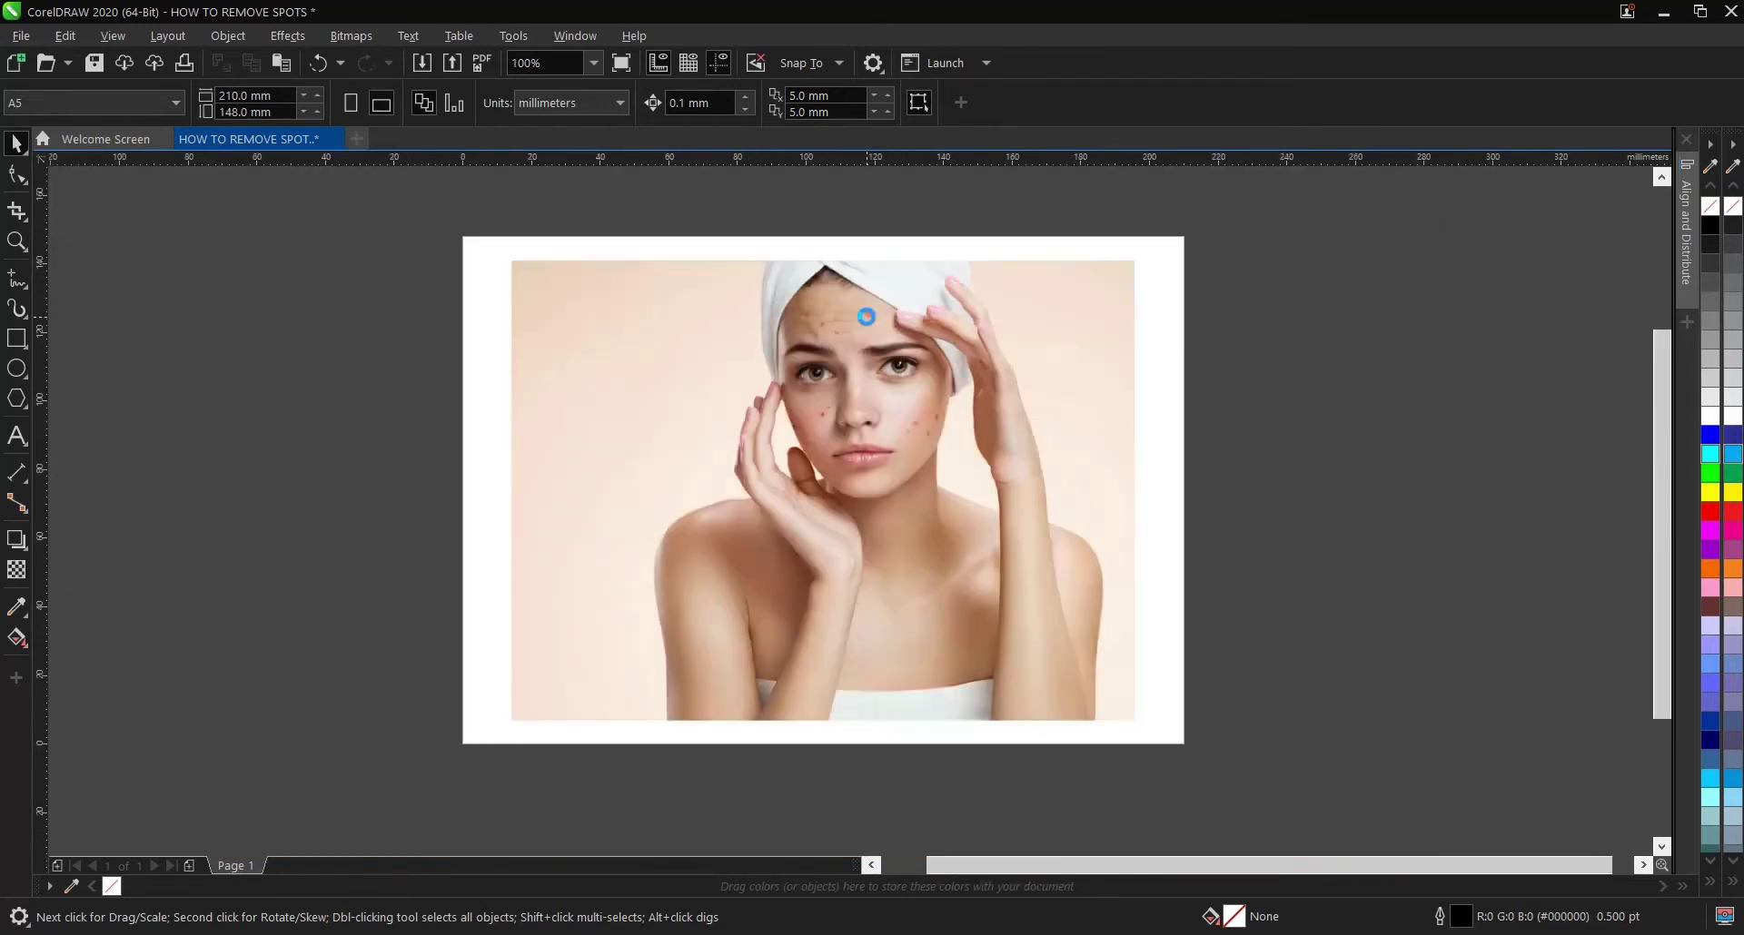
Select the portrait bitmap and open it in PHOTO-PAINT with Bitmaps > Edit Bitmap.
left_click(866, 318)
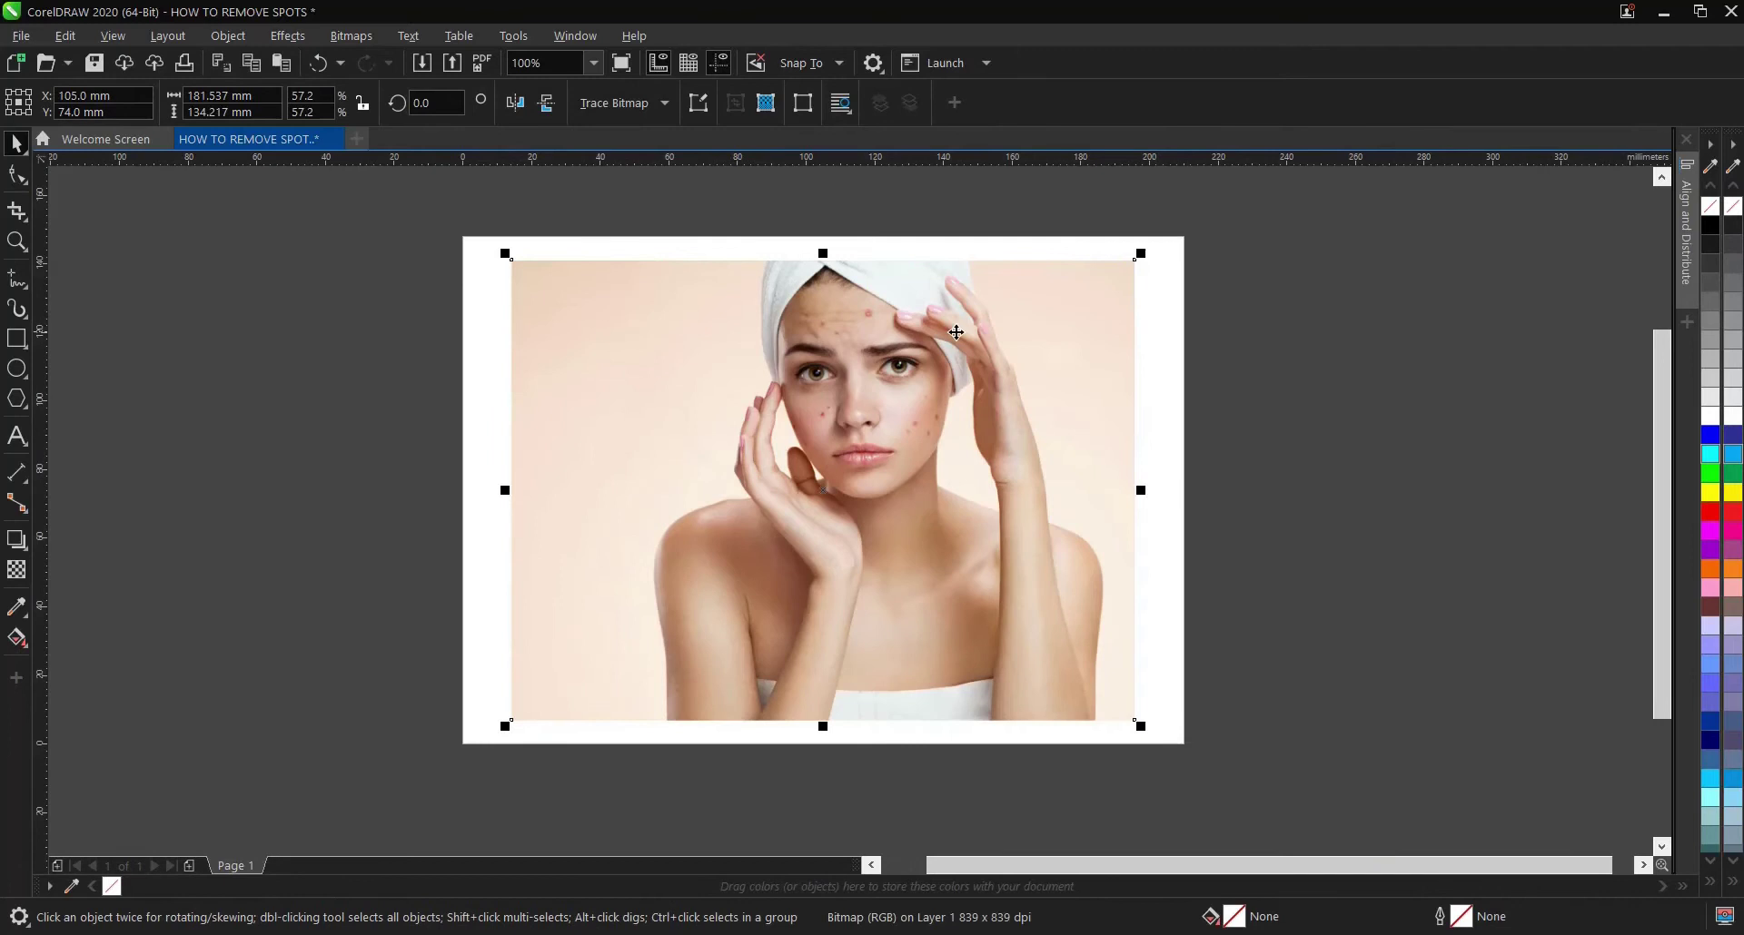
left_click(1286, 335)
left_click(989, 335)
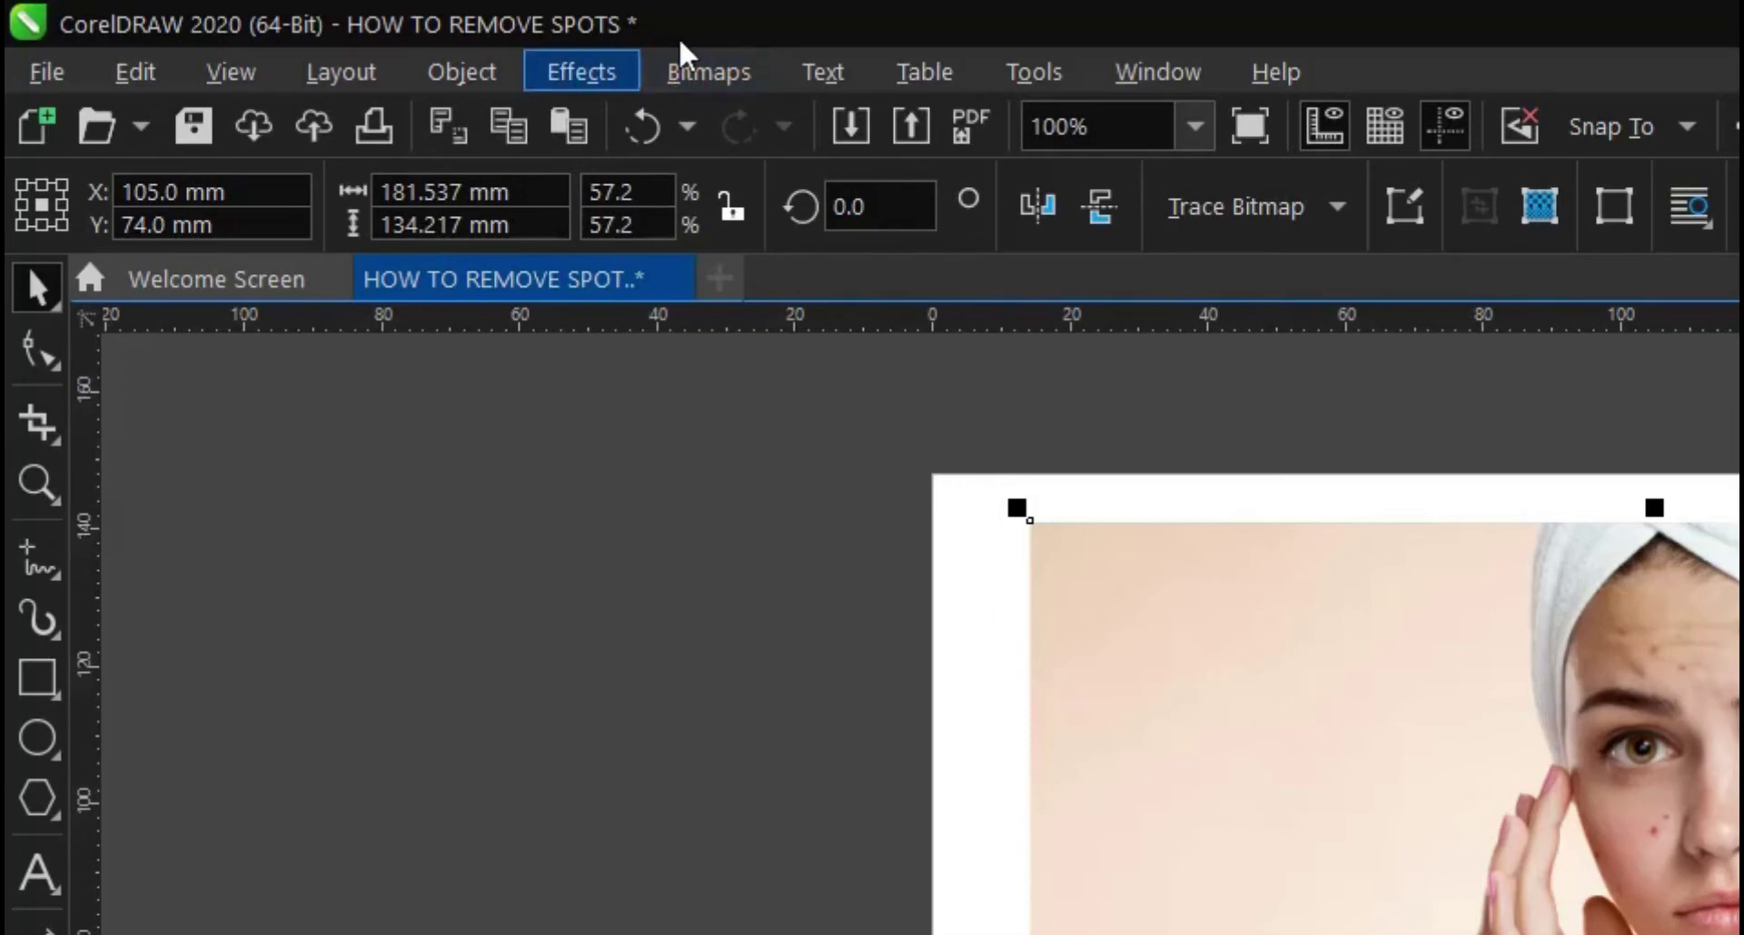
left_click(717, 72)
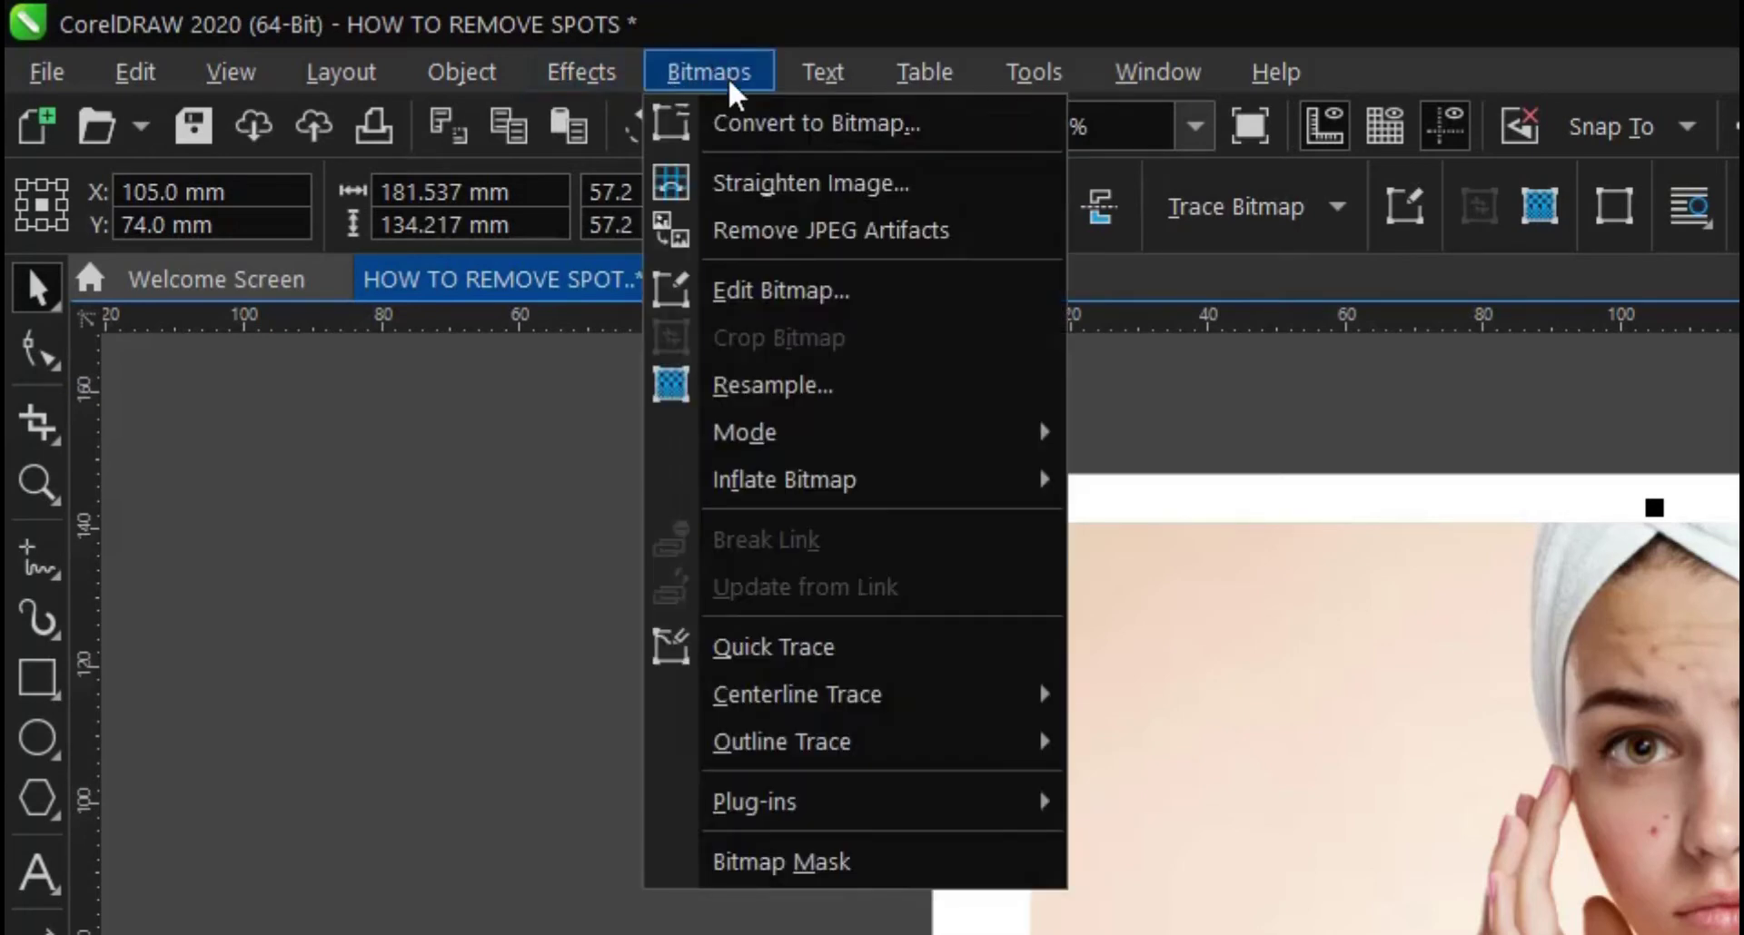
left_click(771, 289)
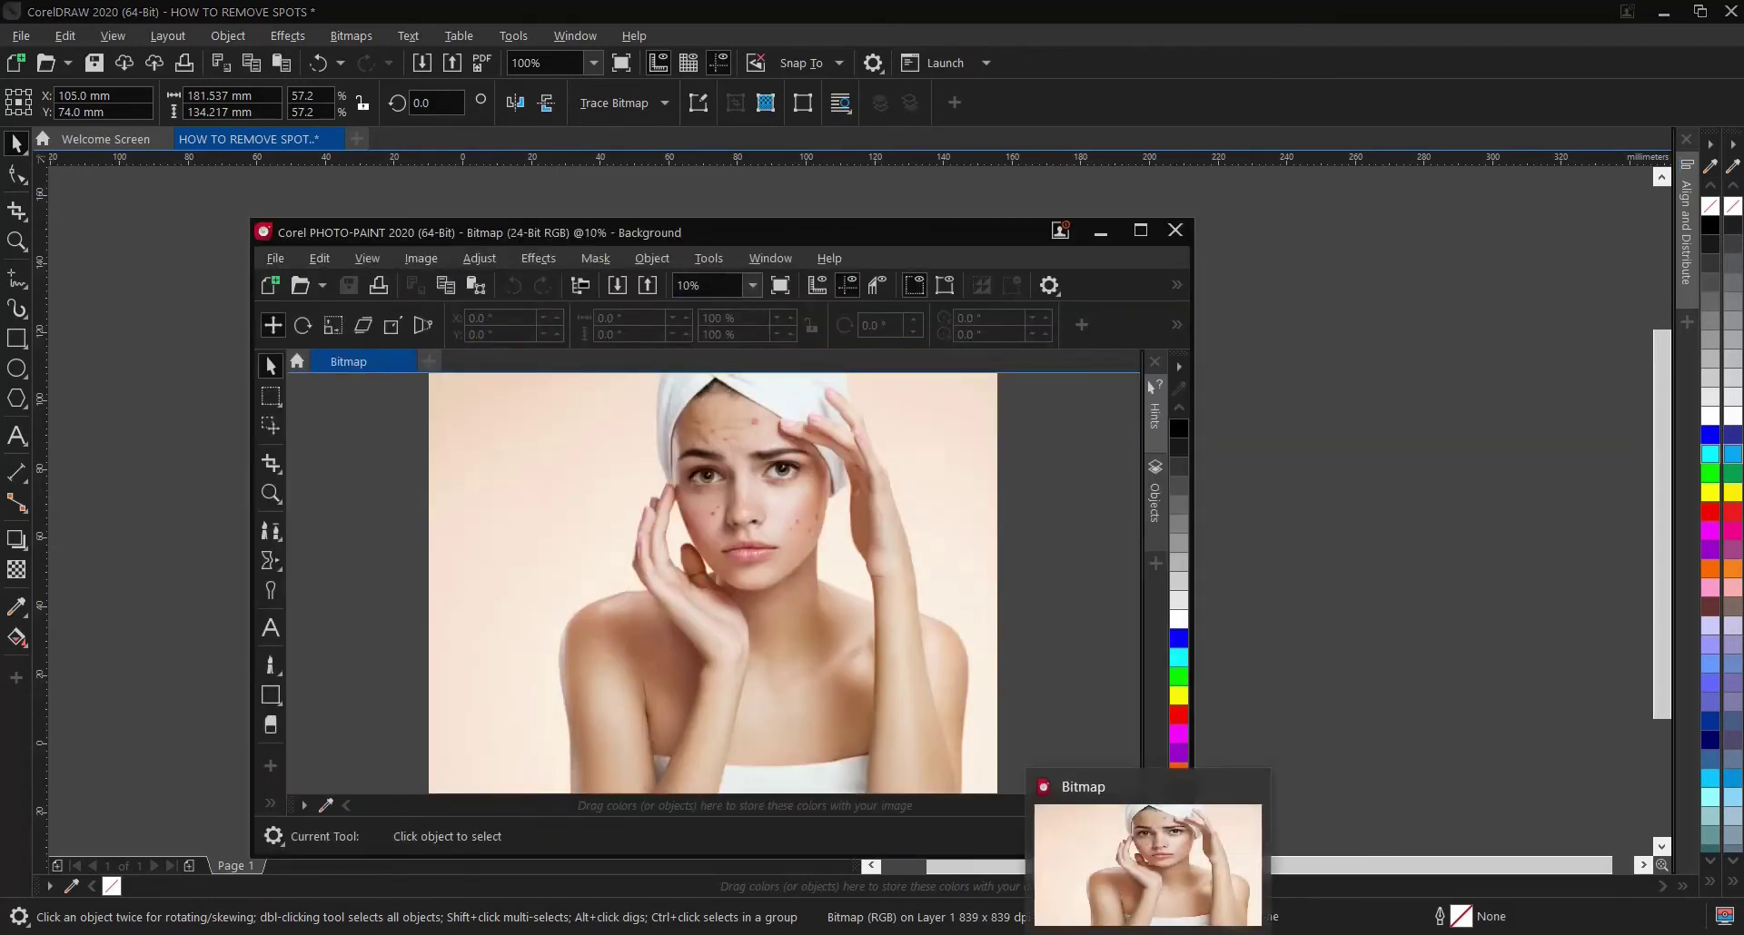
Maximize the PHOTO-PAINT window and set the zoom to To Fit.
left_click(1148, 873)
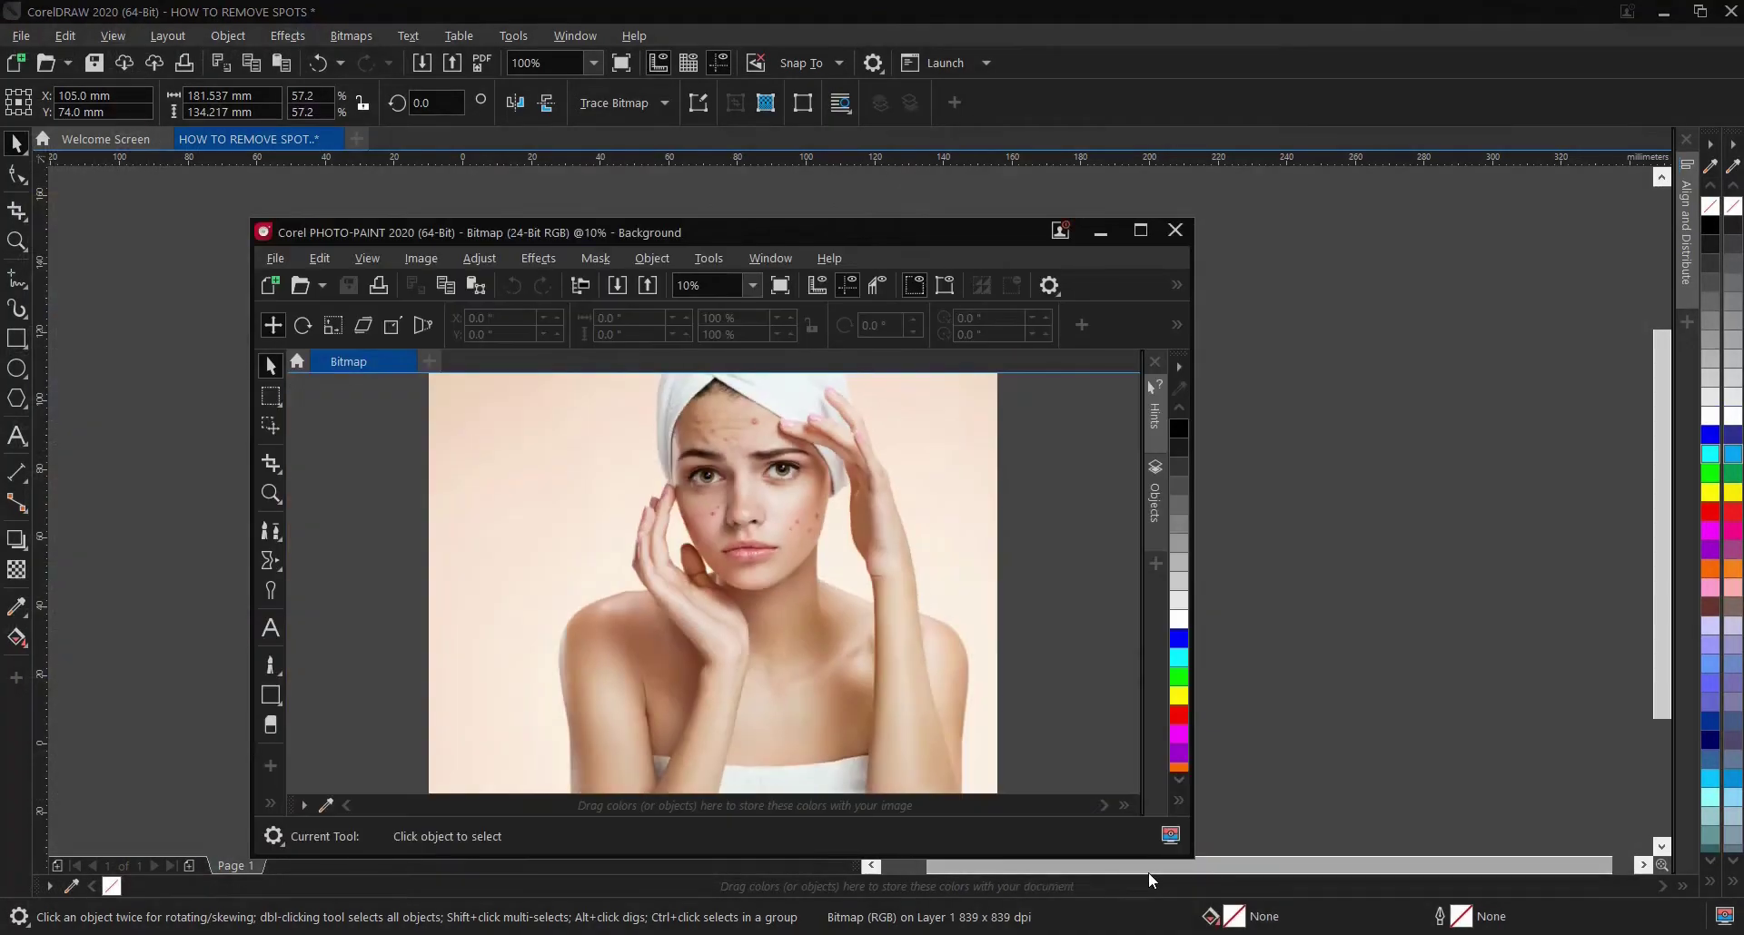
left_click(1140, 230)
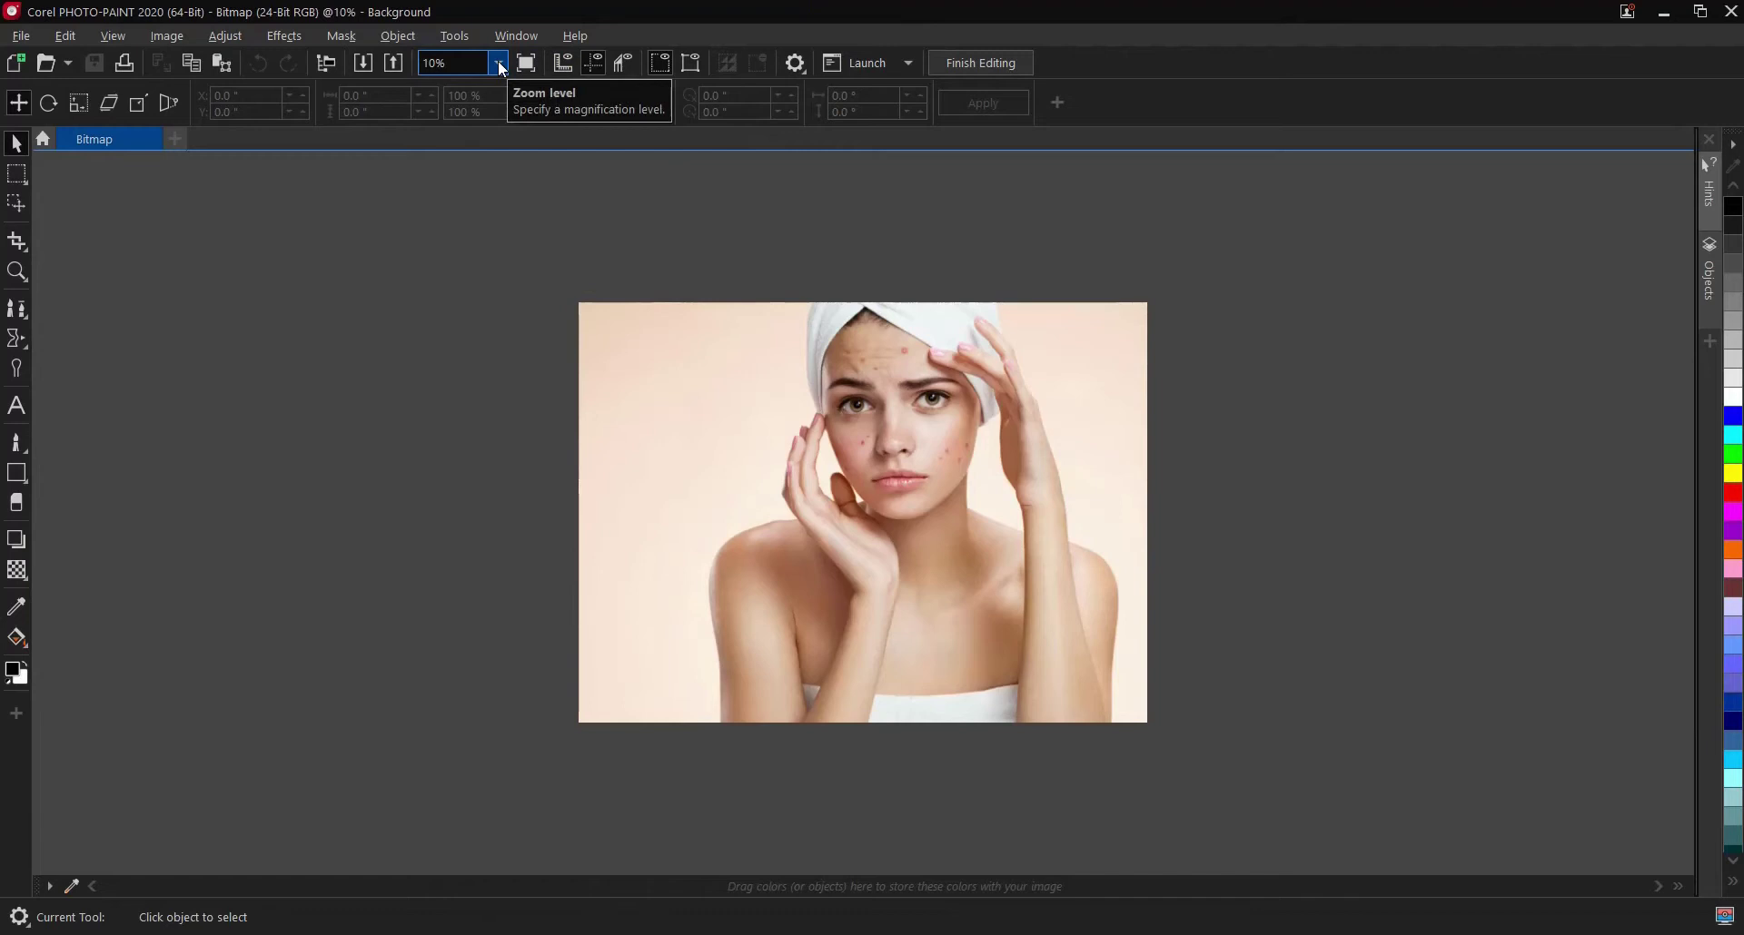
left_click(502, 66)
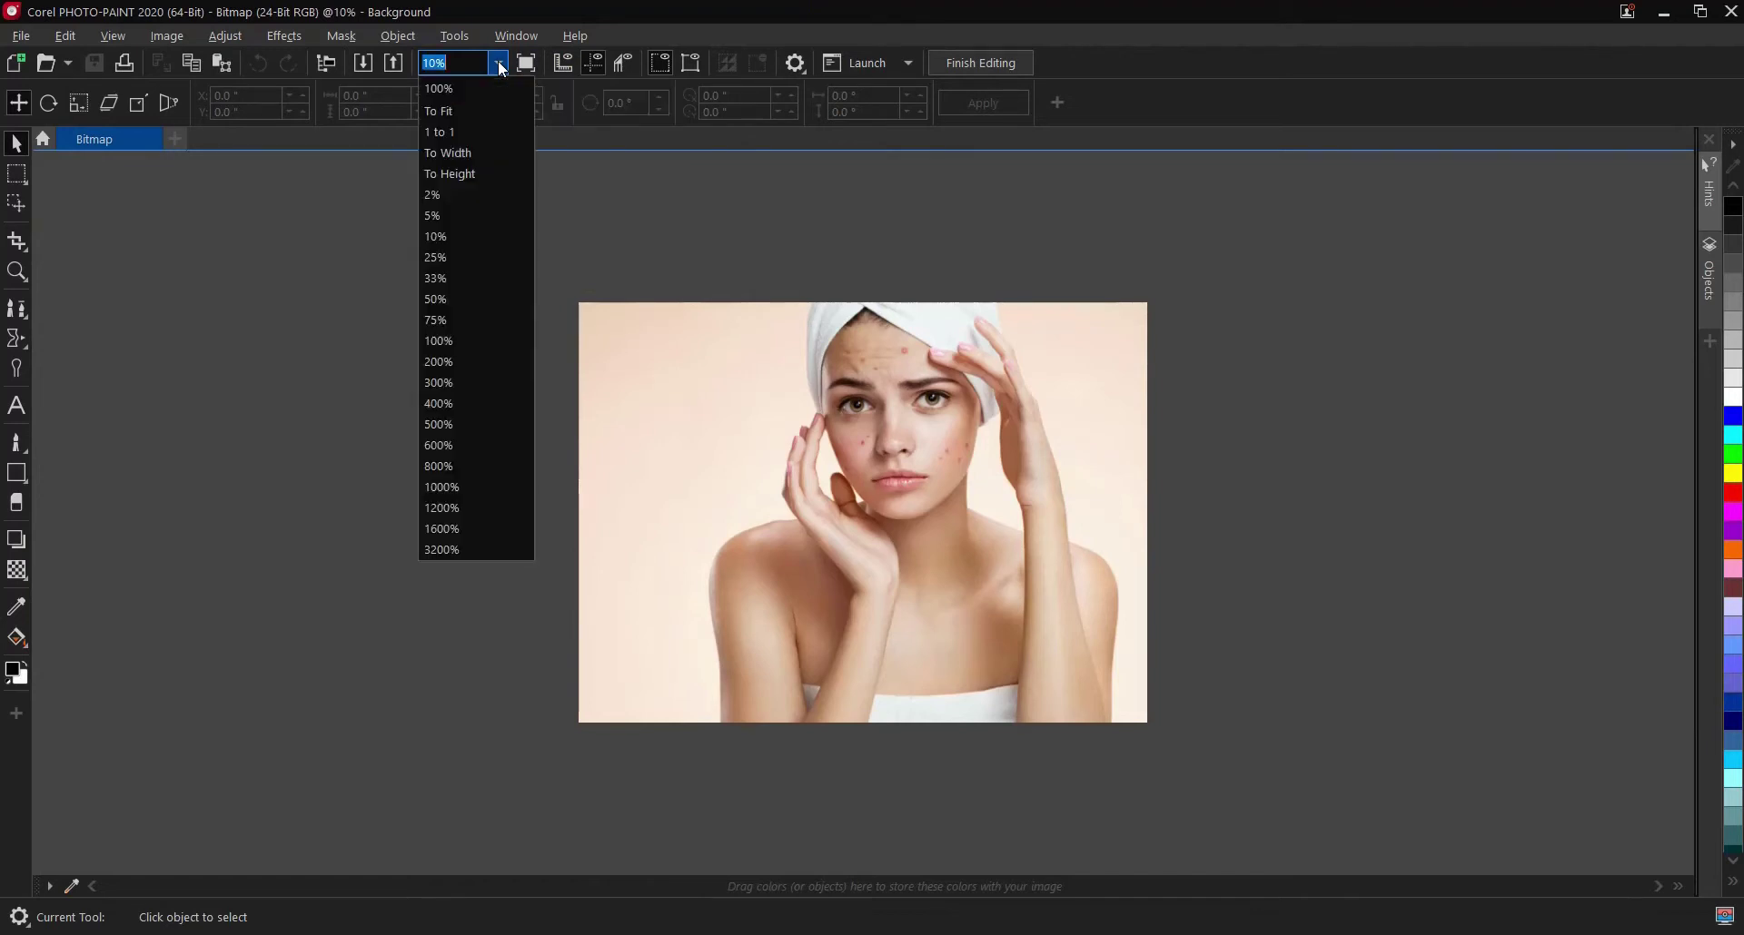
left_click(480, 111)
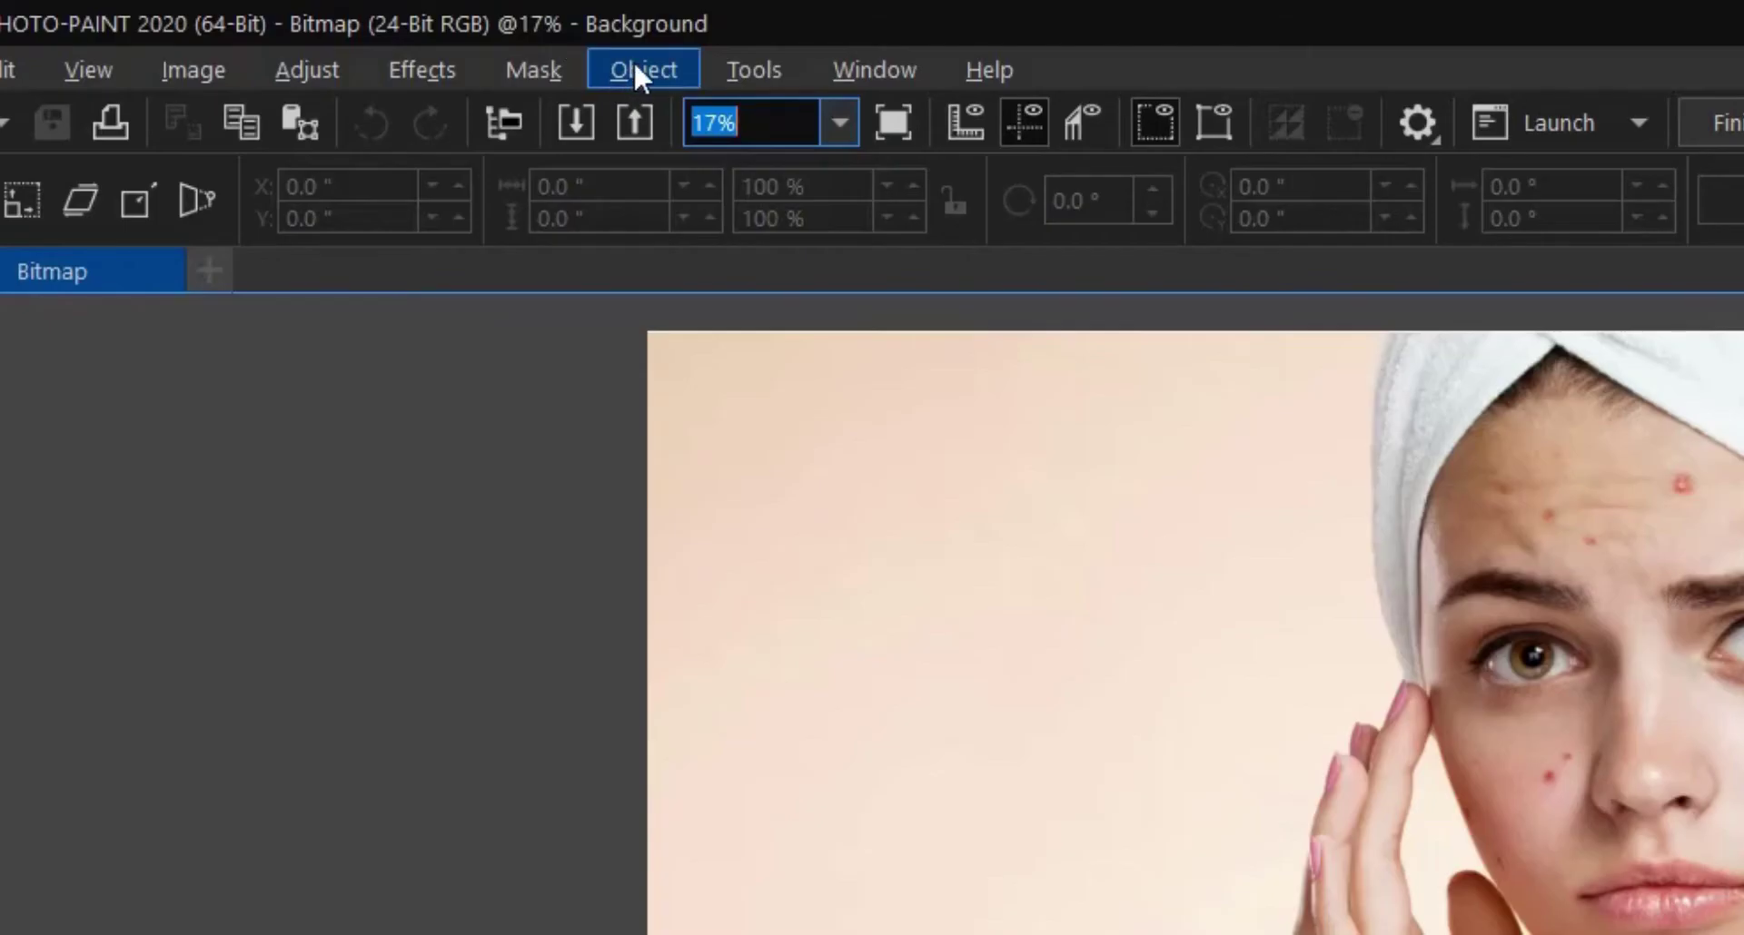
left_click(636, 69)
Create Object 1 from the background and select the Healing Clone tool.
mouse_move(704, 119)
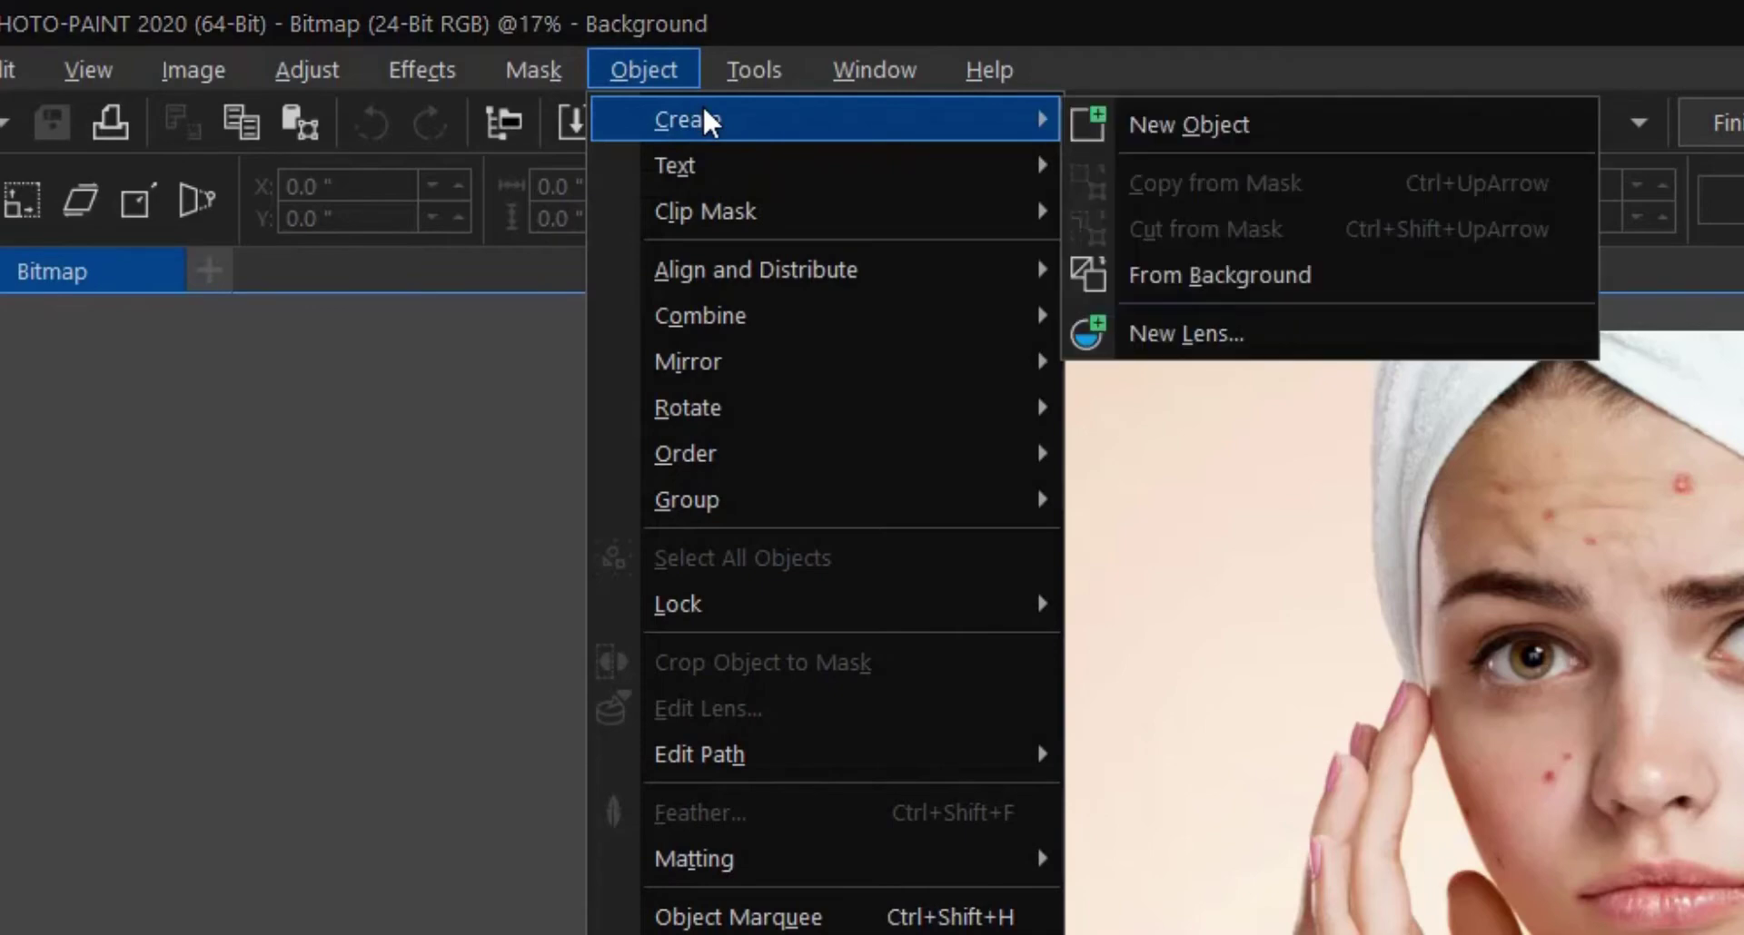
left_click(1222, 270)
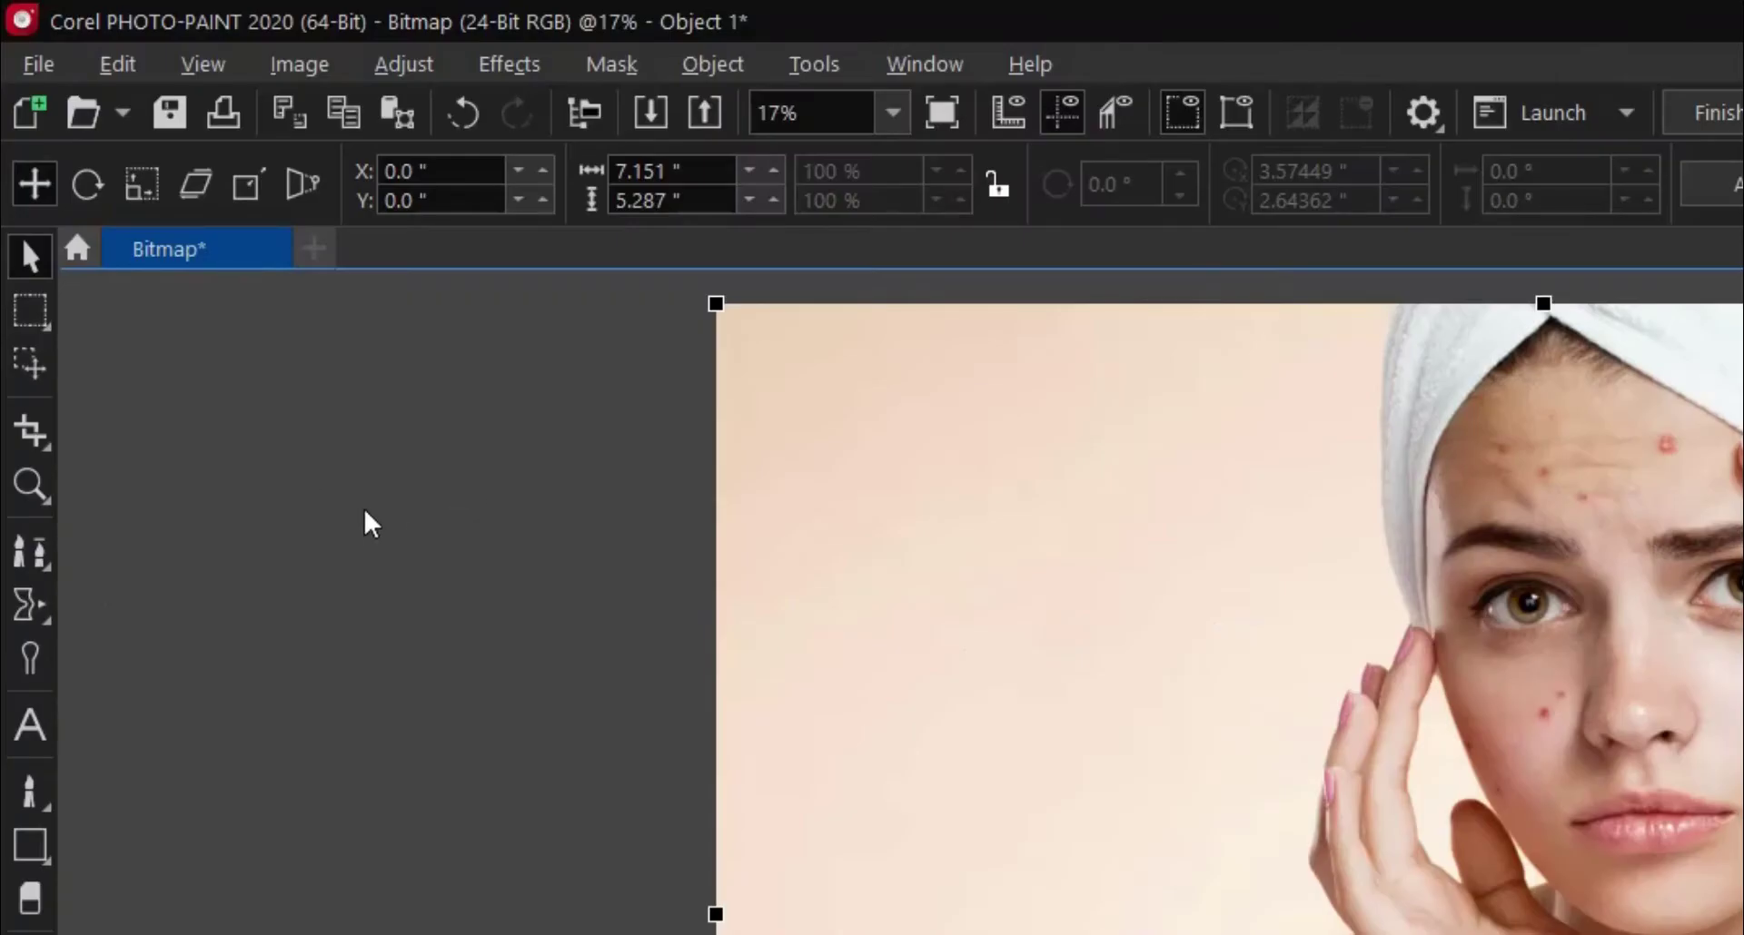
left_click(33, 547)
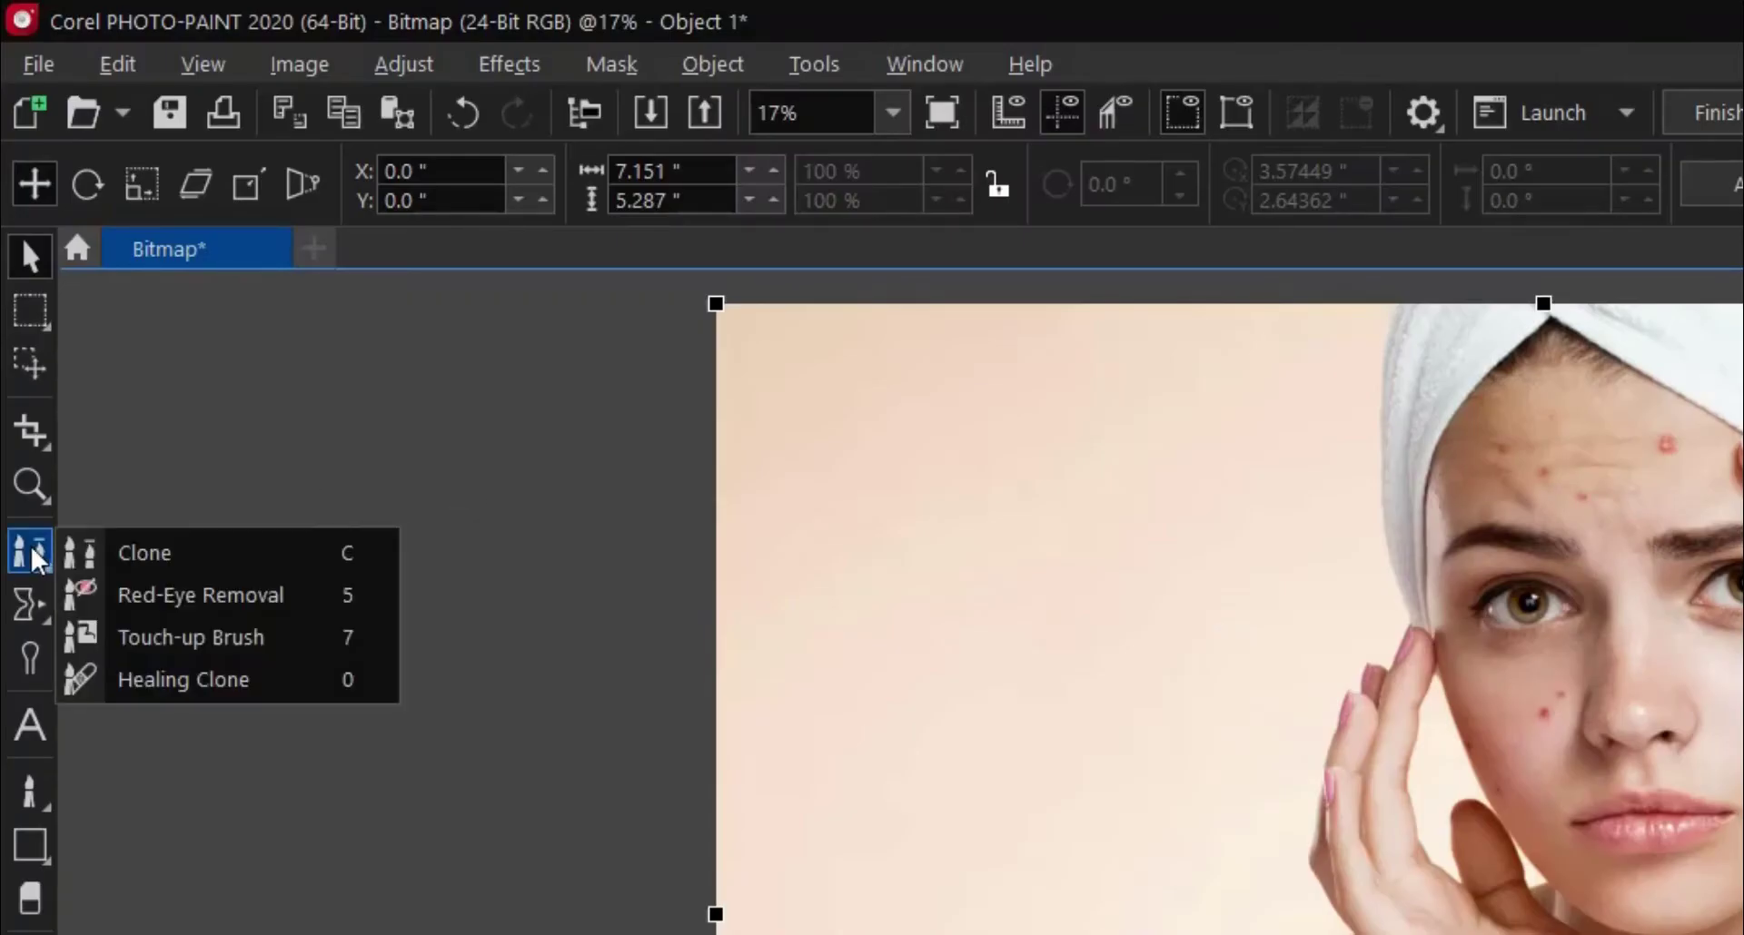
left_click(249, 681)
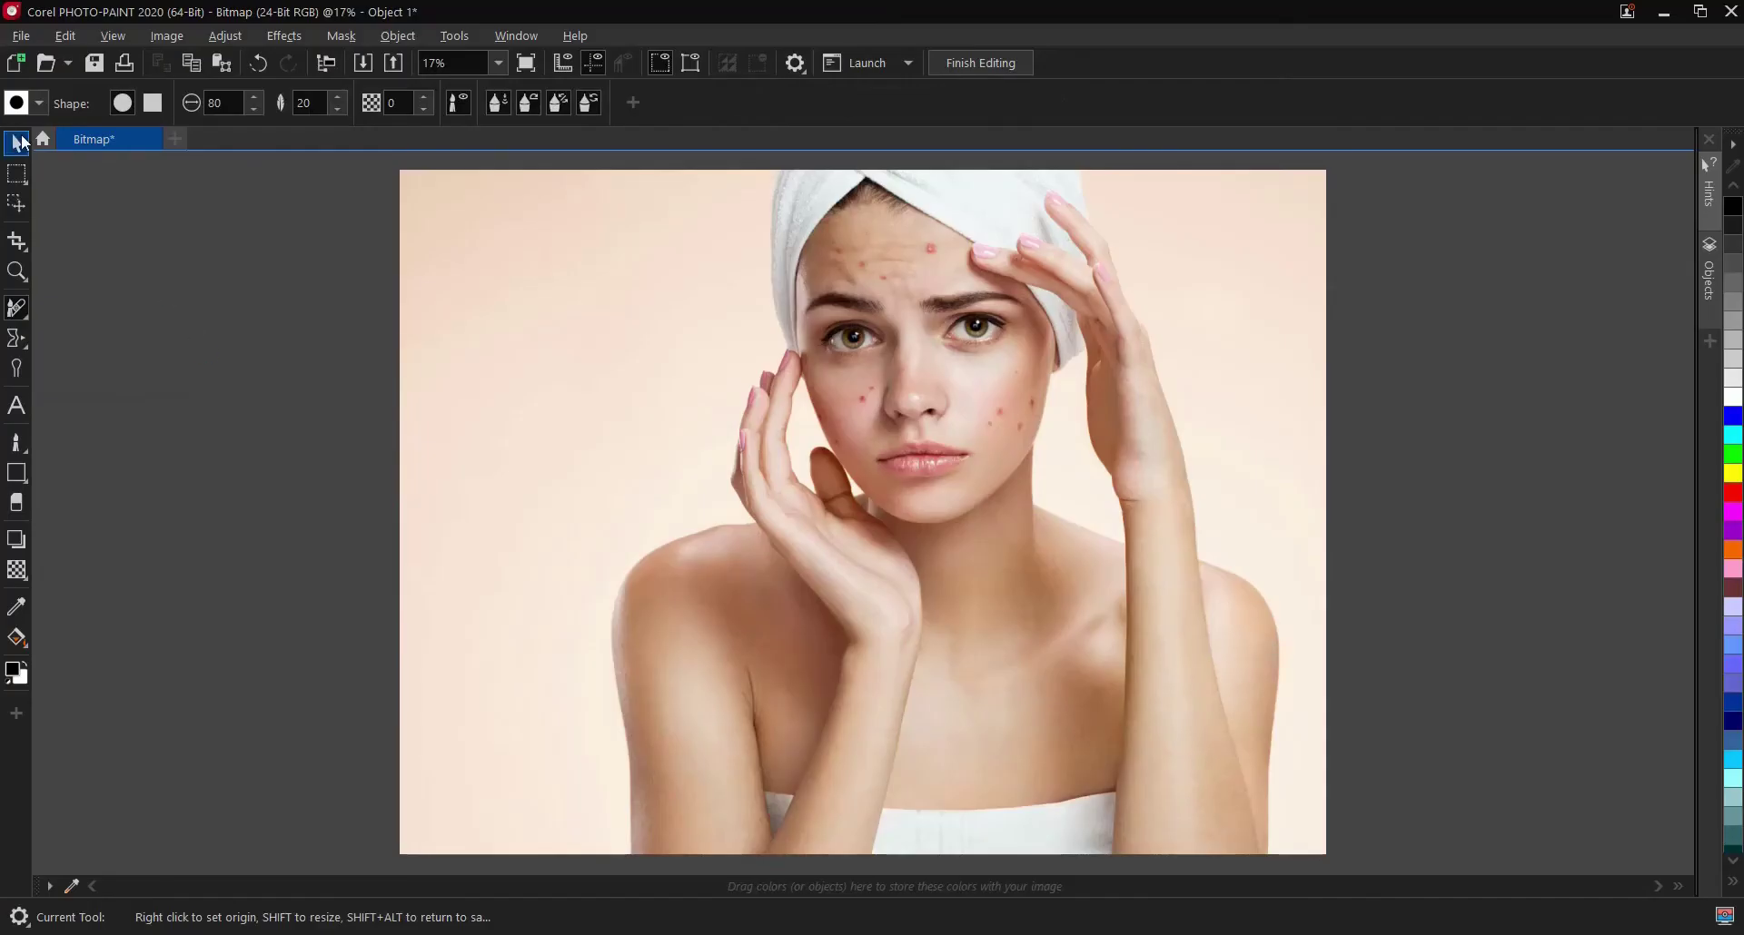
Toggle to the Pick tool and back to Healing Clone, then zoom into the forehead.
left_click(19, 142)
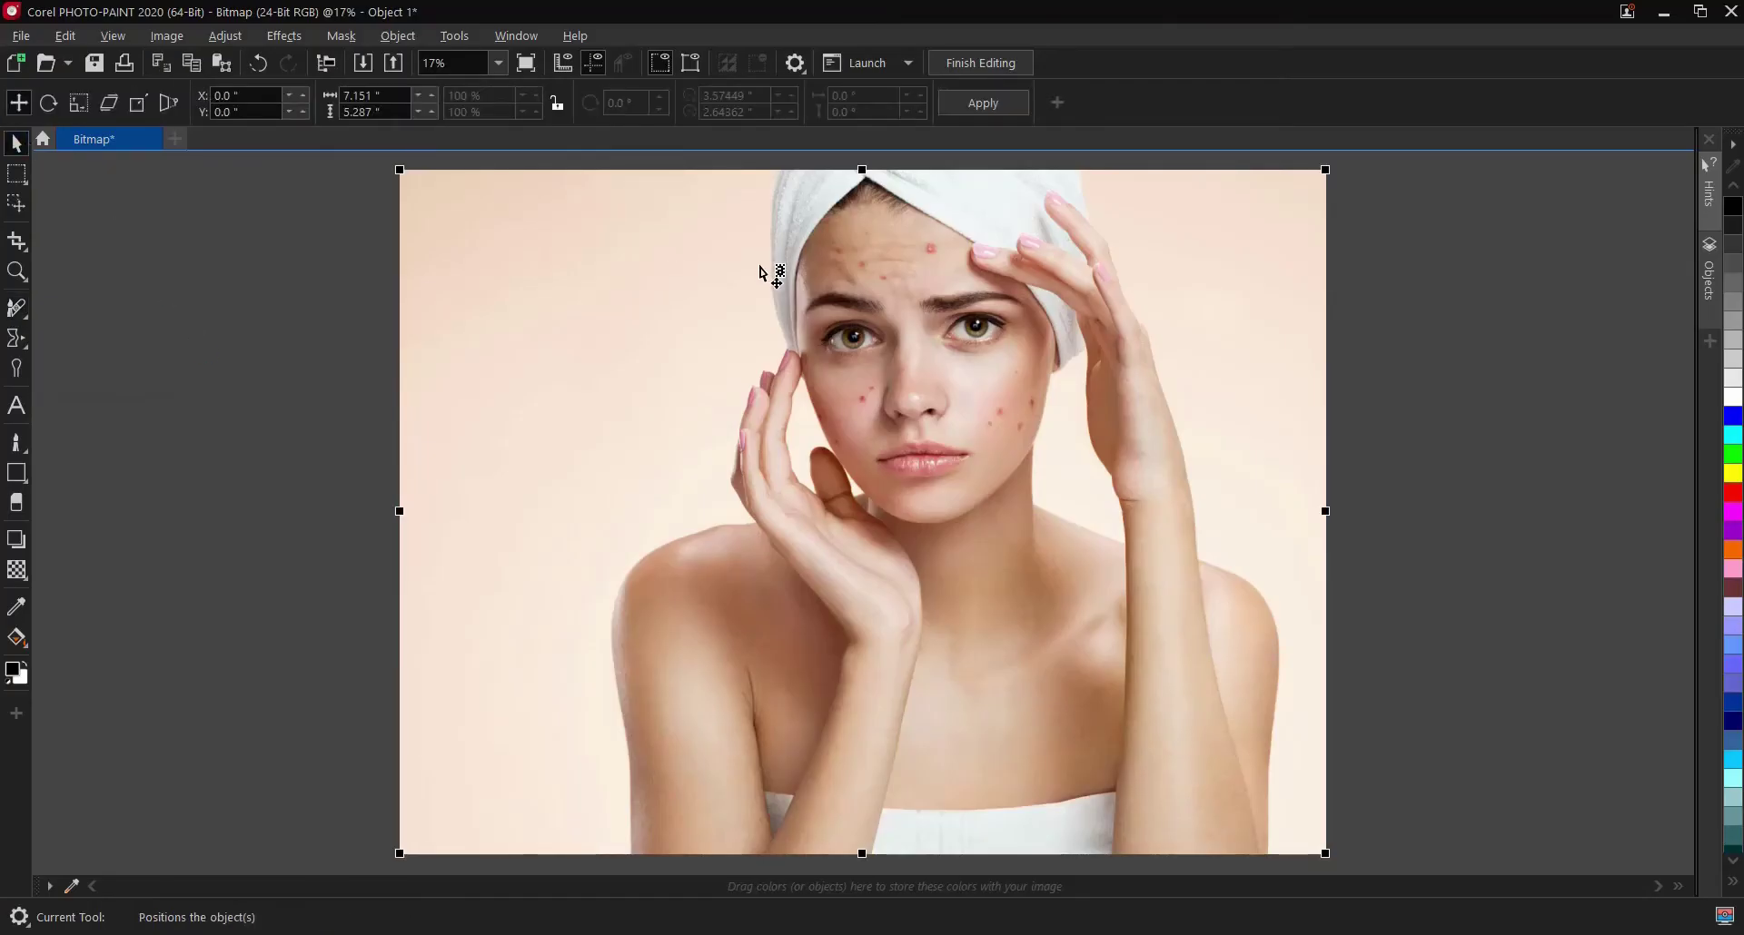
key("space")
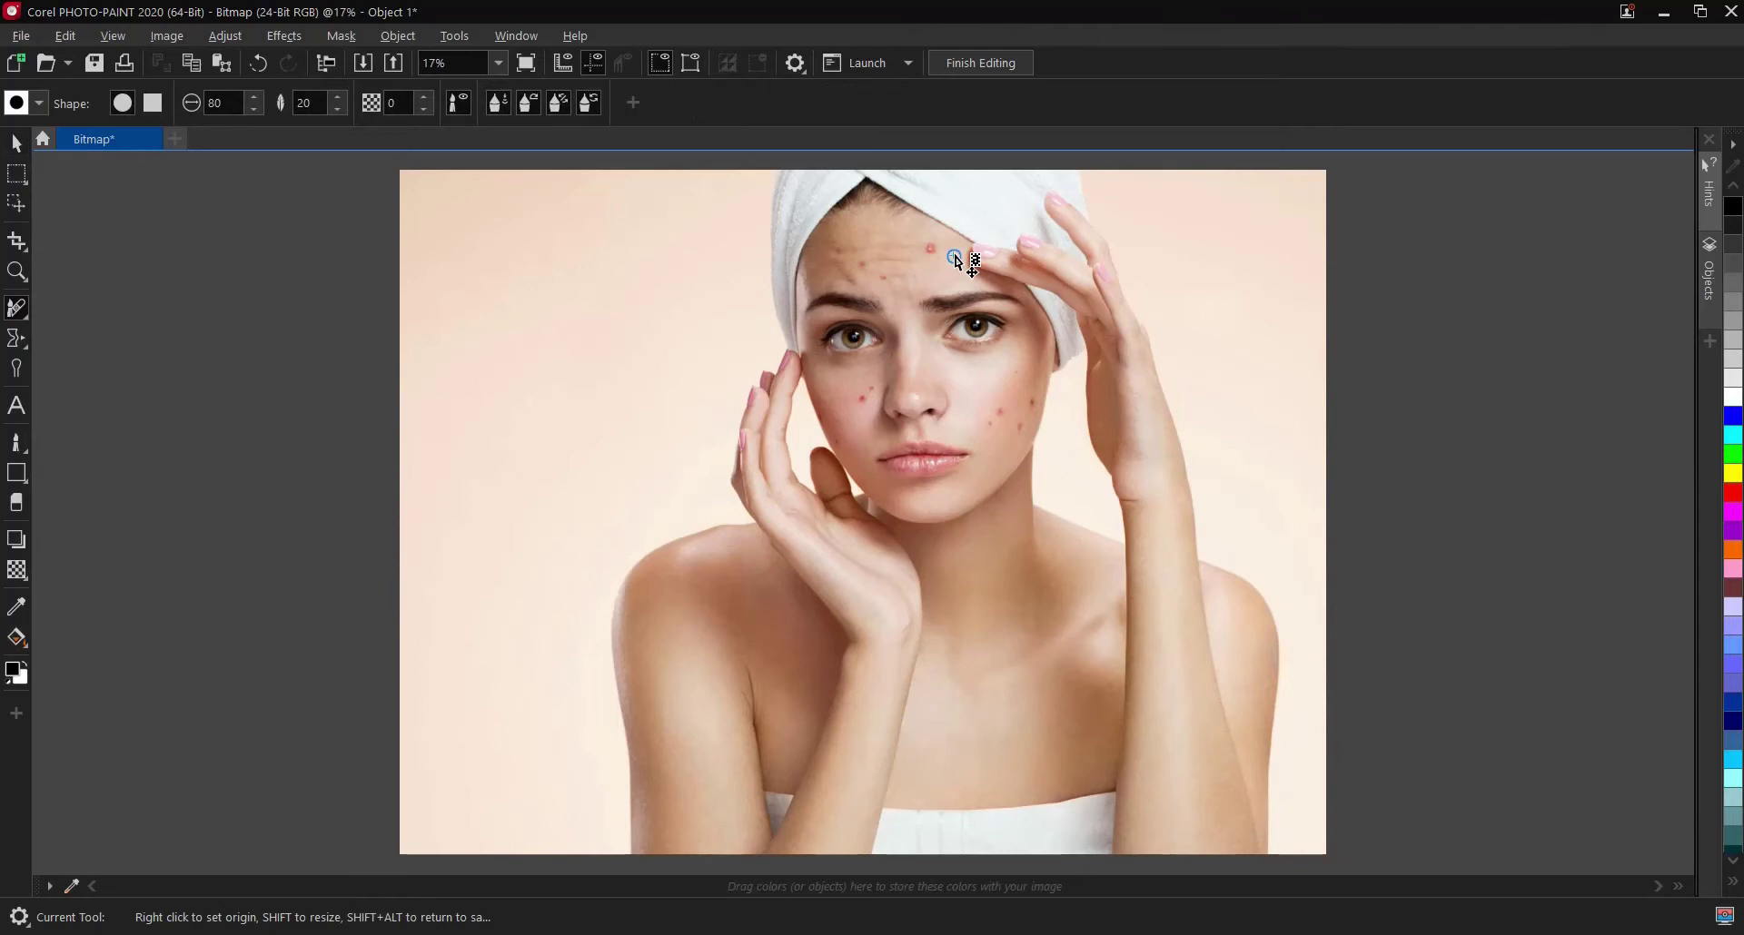
scroll(960, 260, "up", 1)
scroll(950, 254, "up", 2)
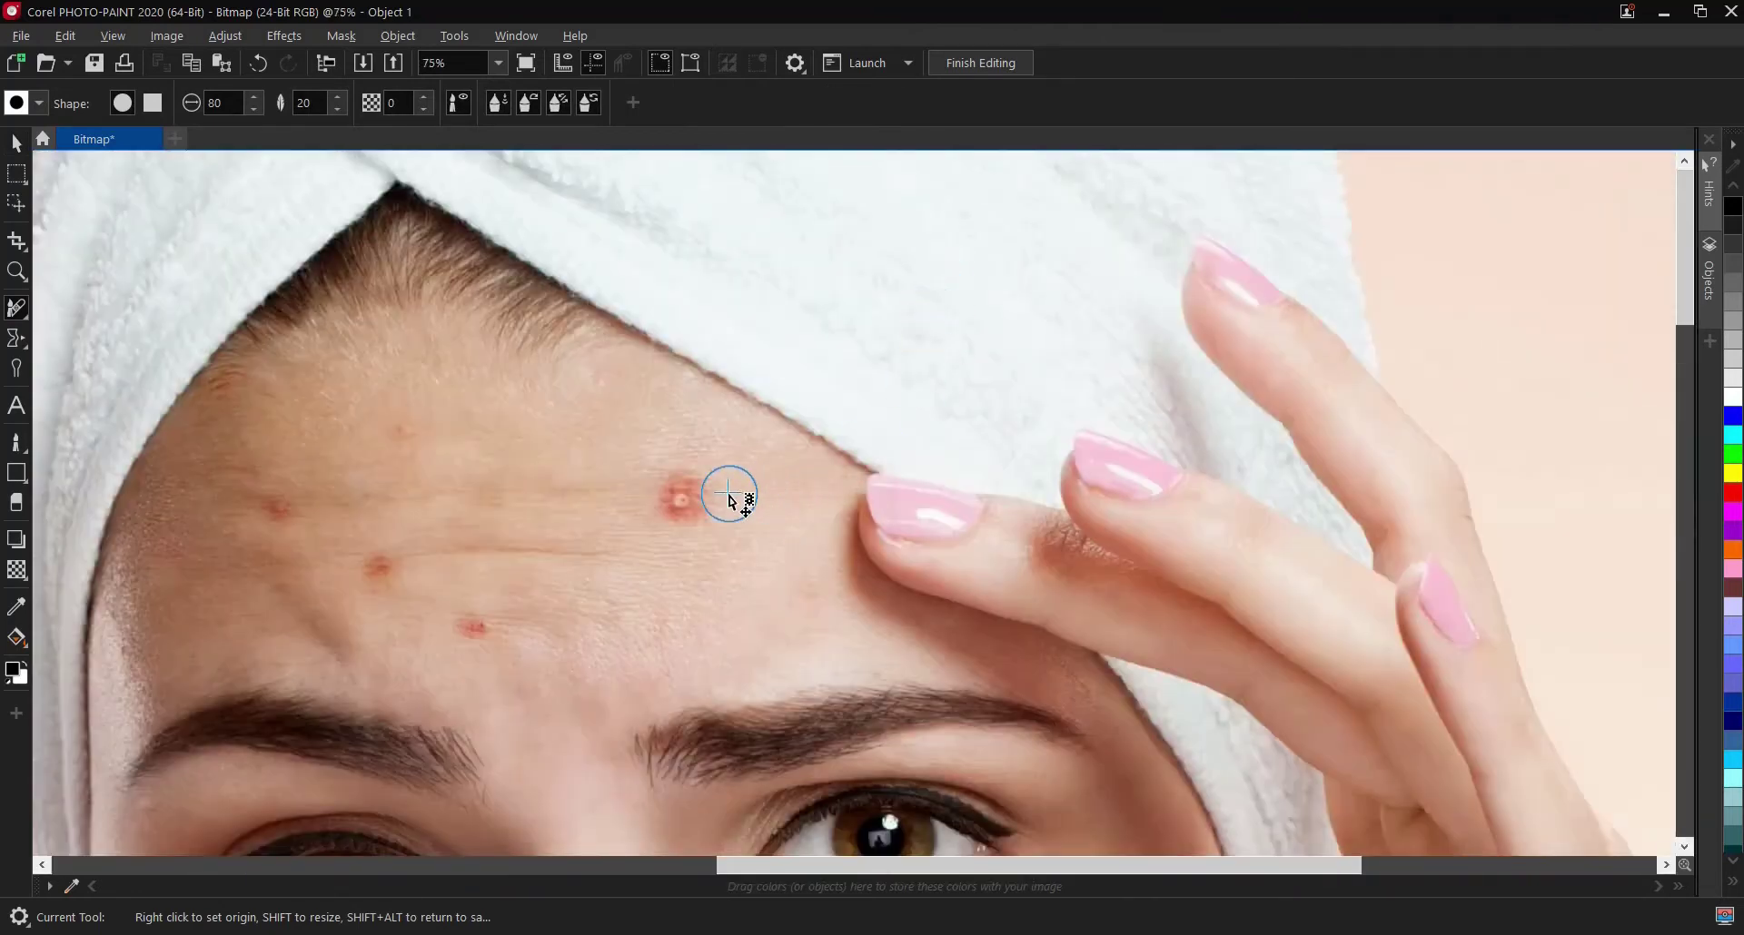
scroll(731, 499, "up", 1)
scroll(795, 471, "down", 1)
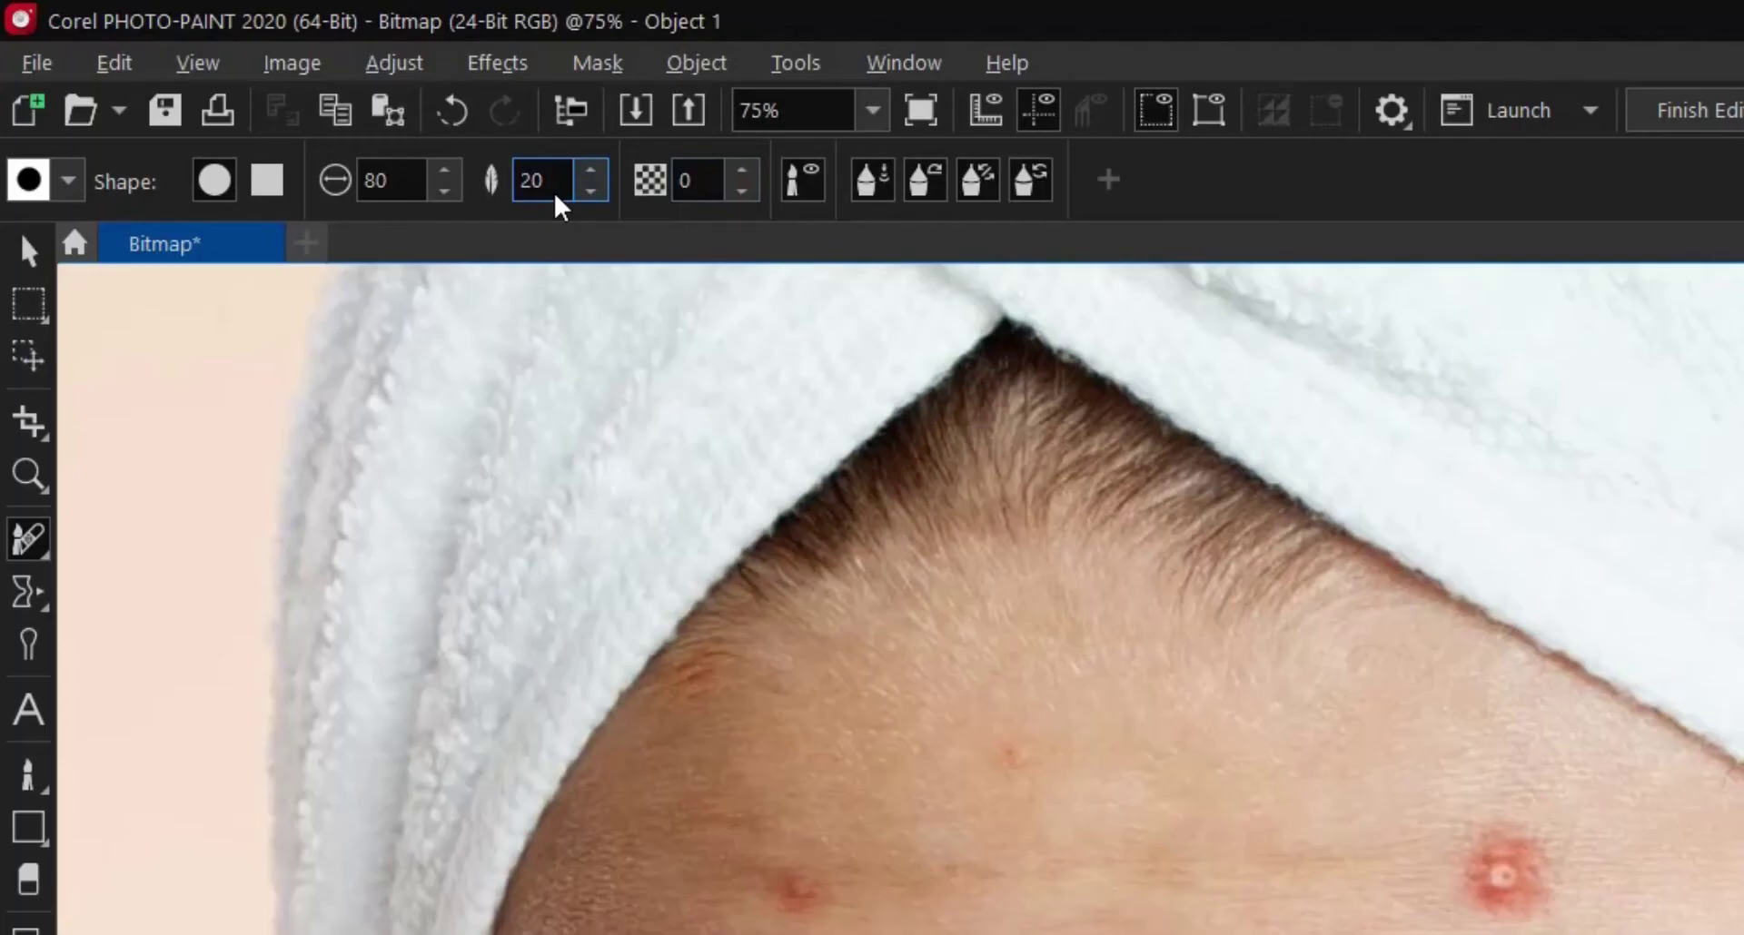
Change the Healing Clone brush size from 80 to 120.
left_click(233, 104)
left_click_drag(232, 104, 212, 110)
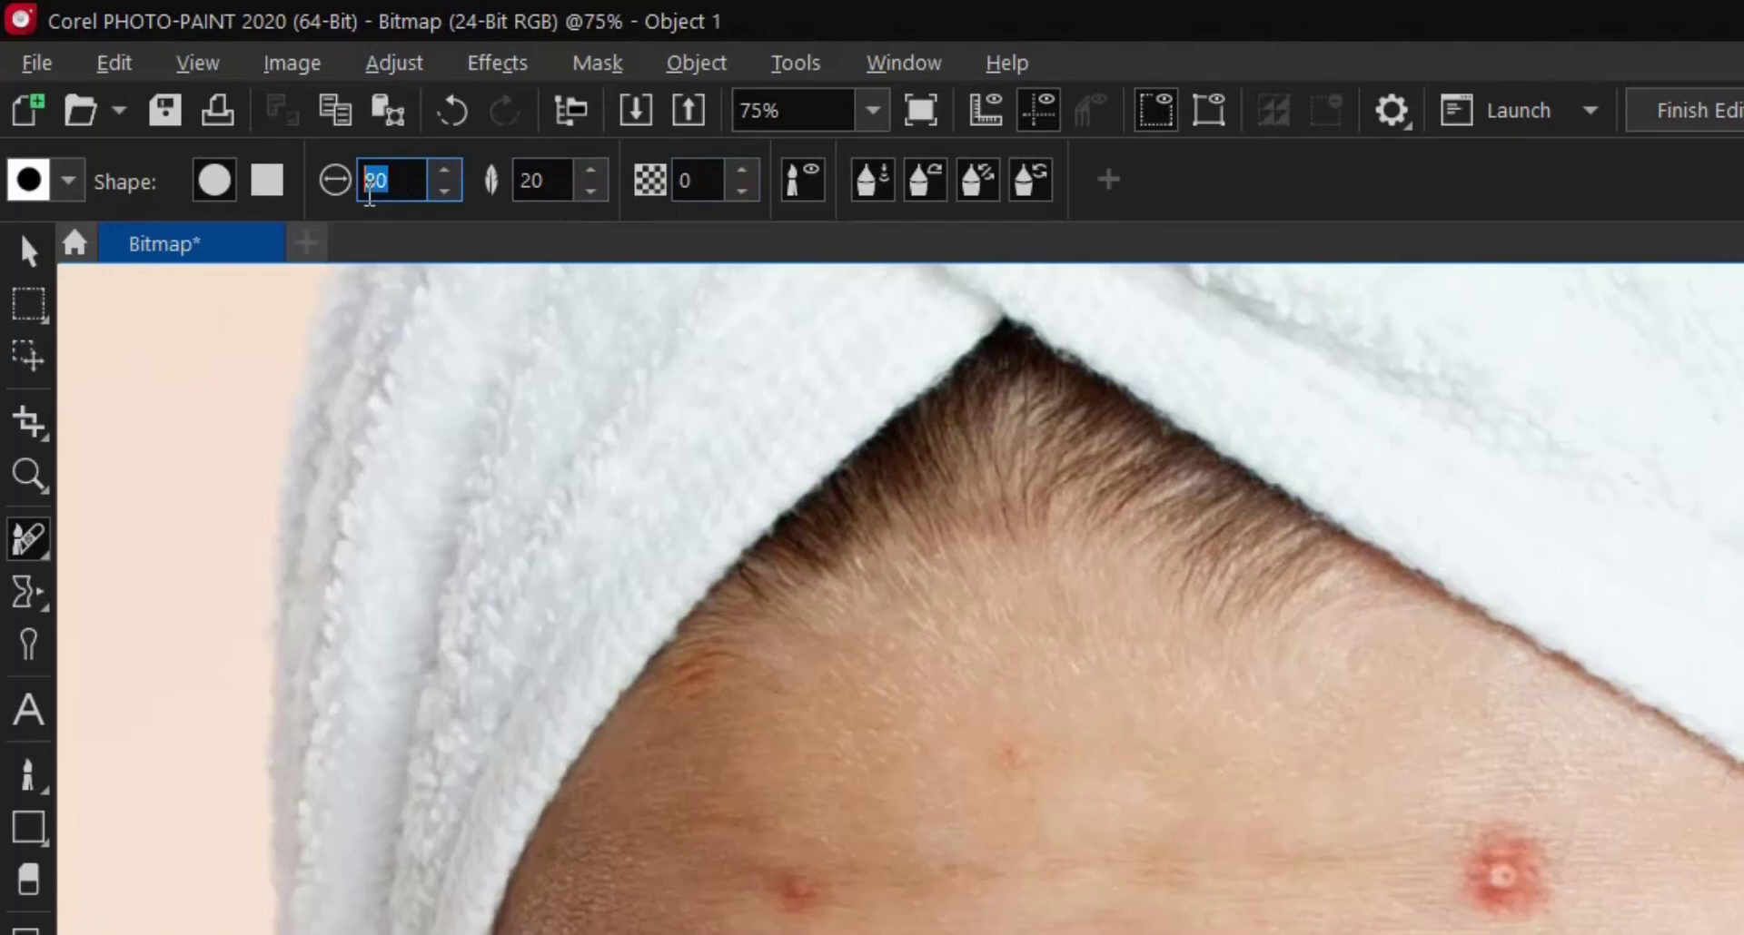
type("120")
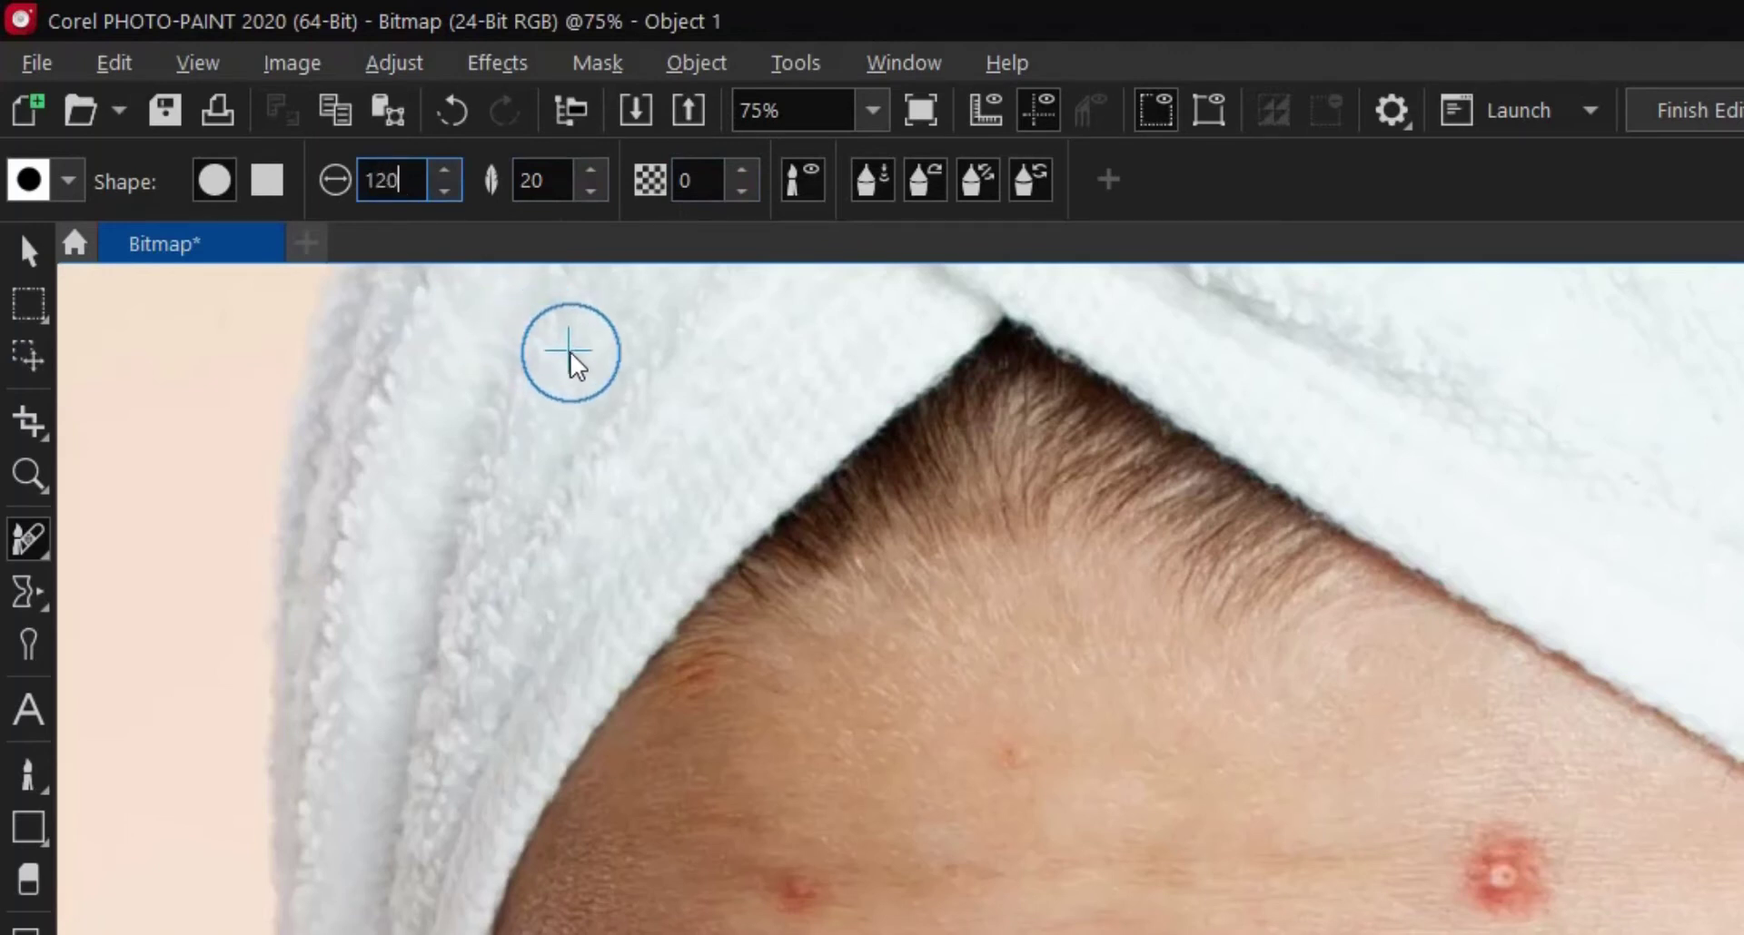
key("Return")
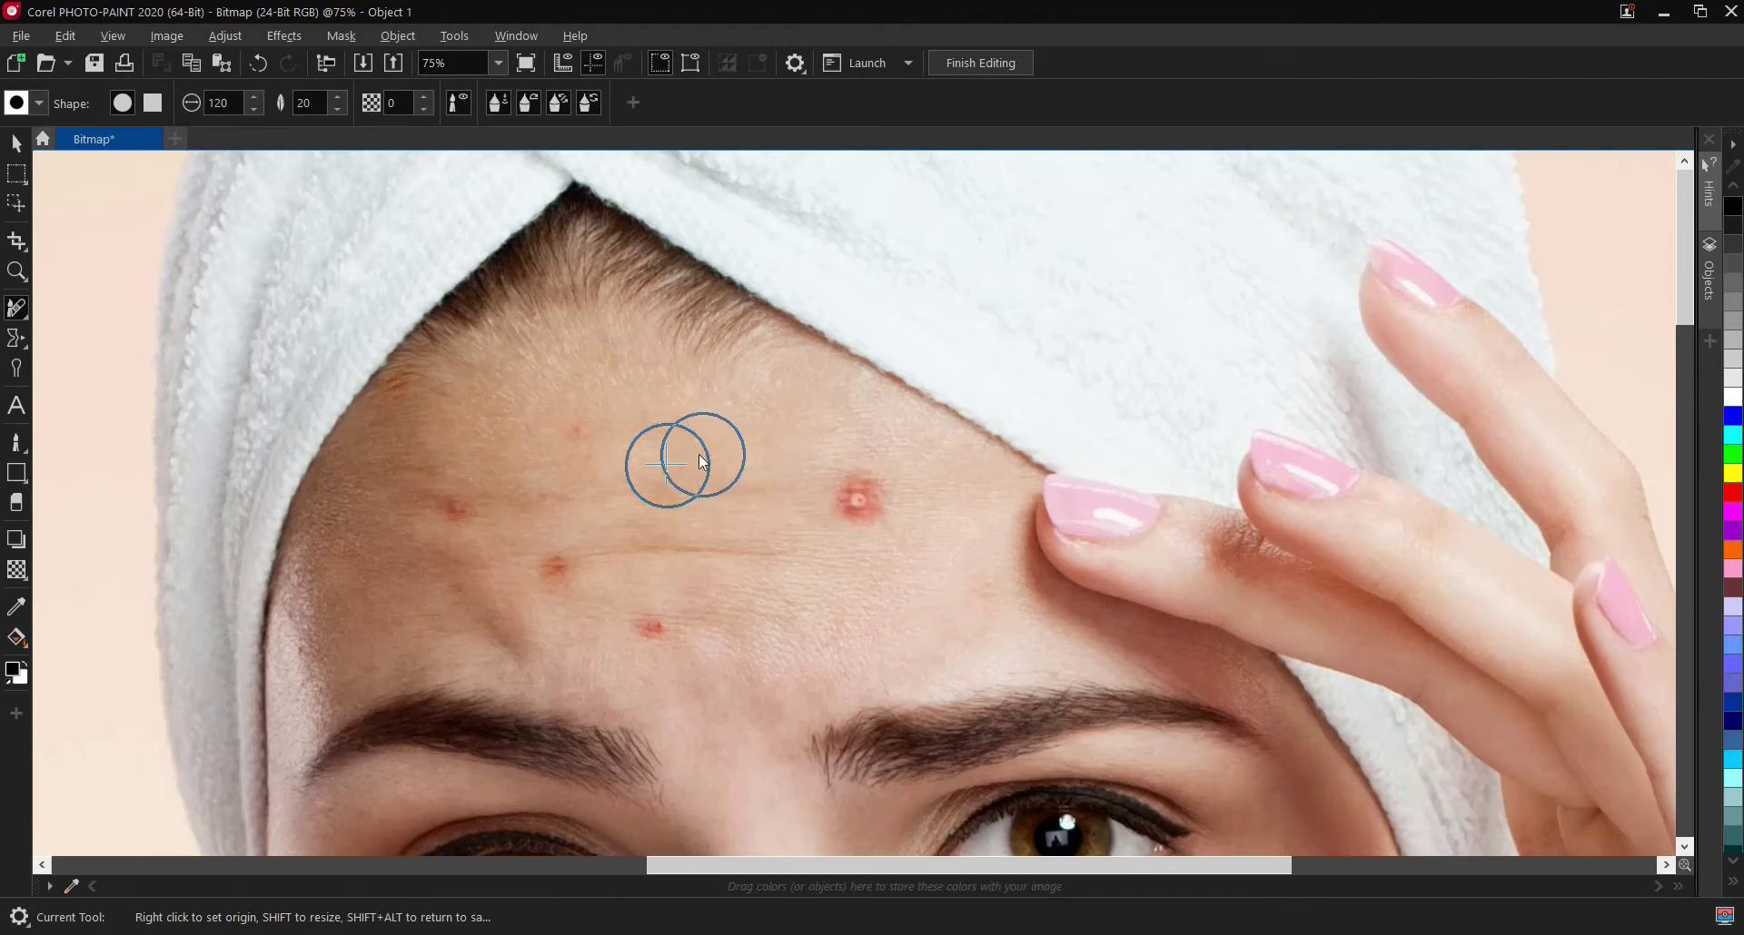
Heal the forehead pimples, resampling clear skin and undoing the dark and bright patches.
left_click(859, 498)
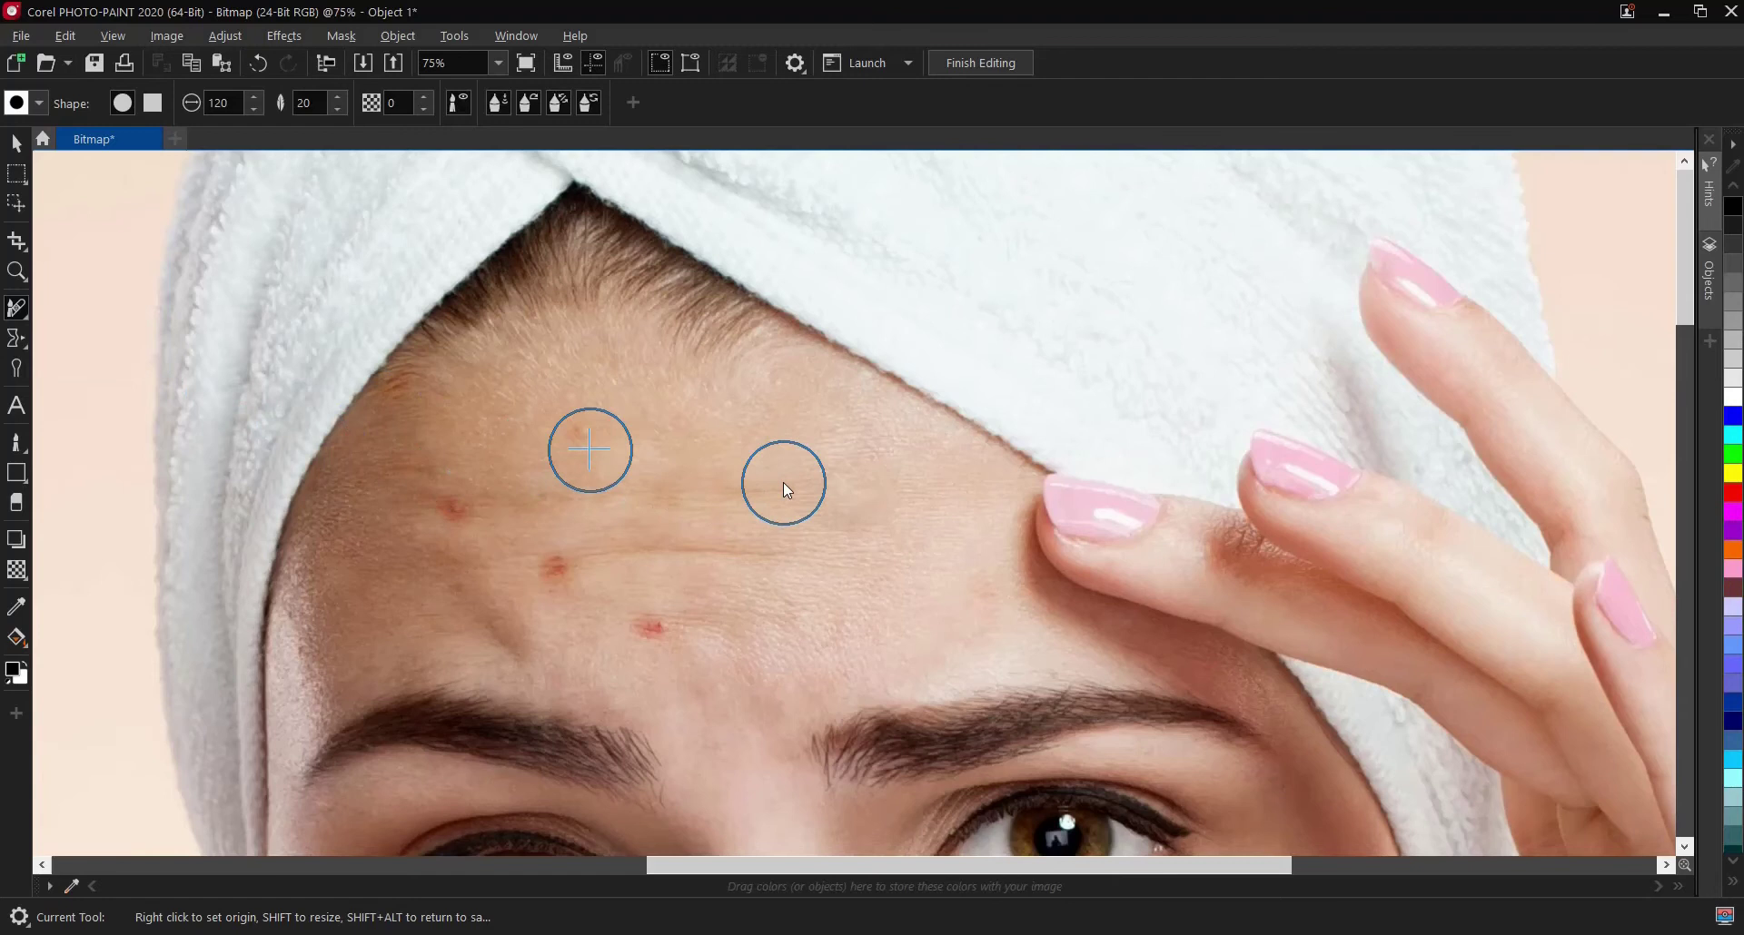
left_click(576, 439)
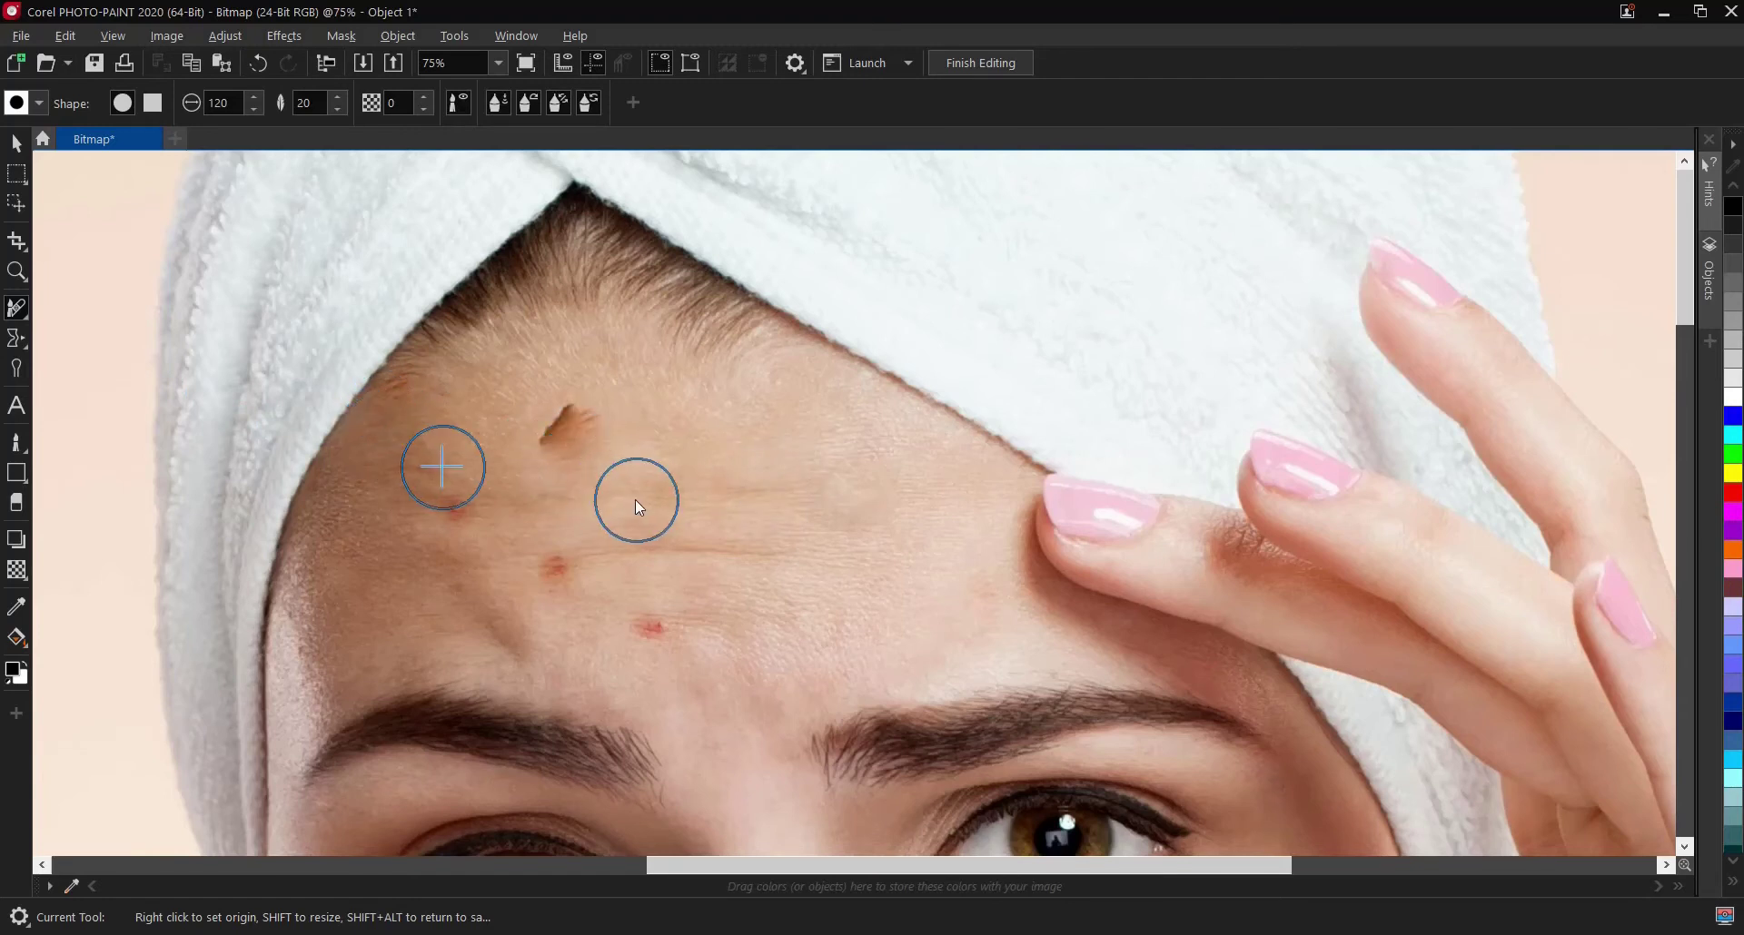
key("ctrl+z")
right_click(774, 511)
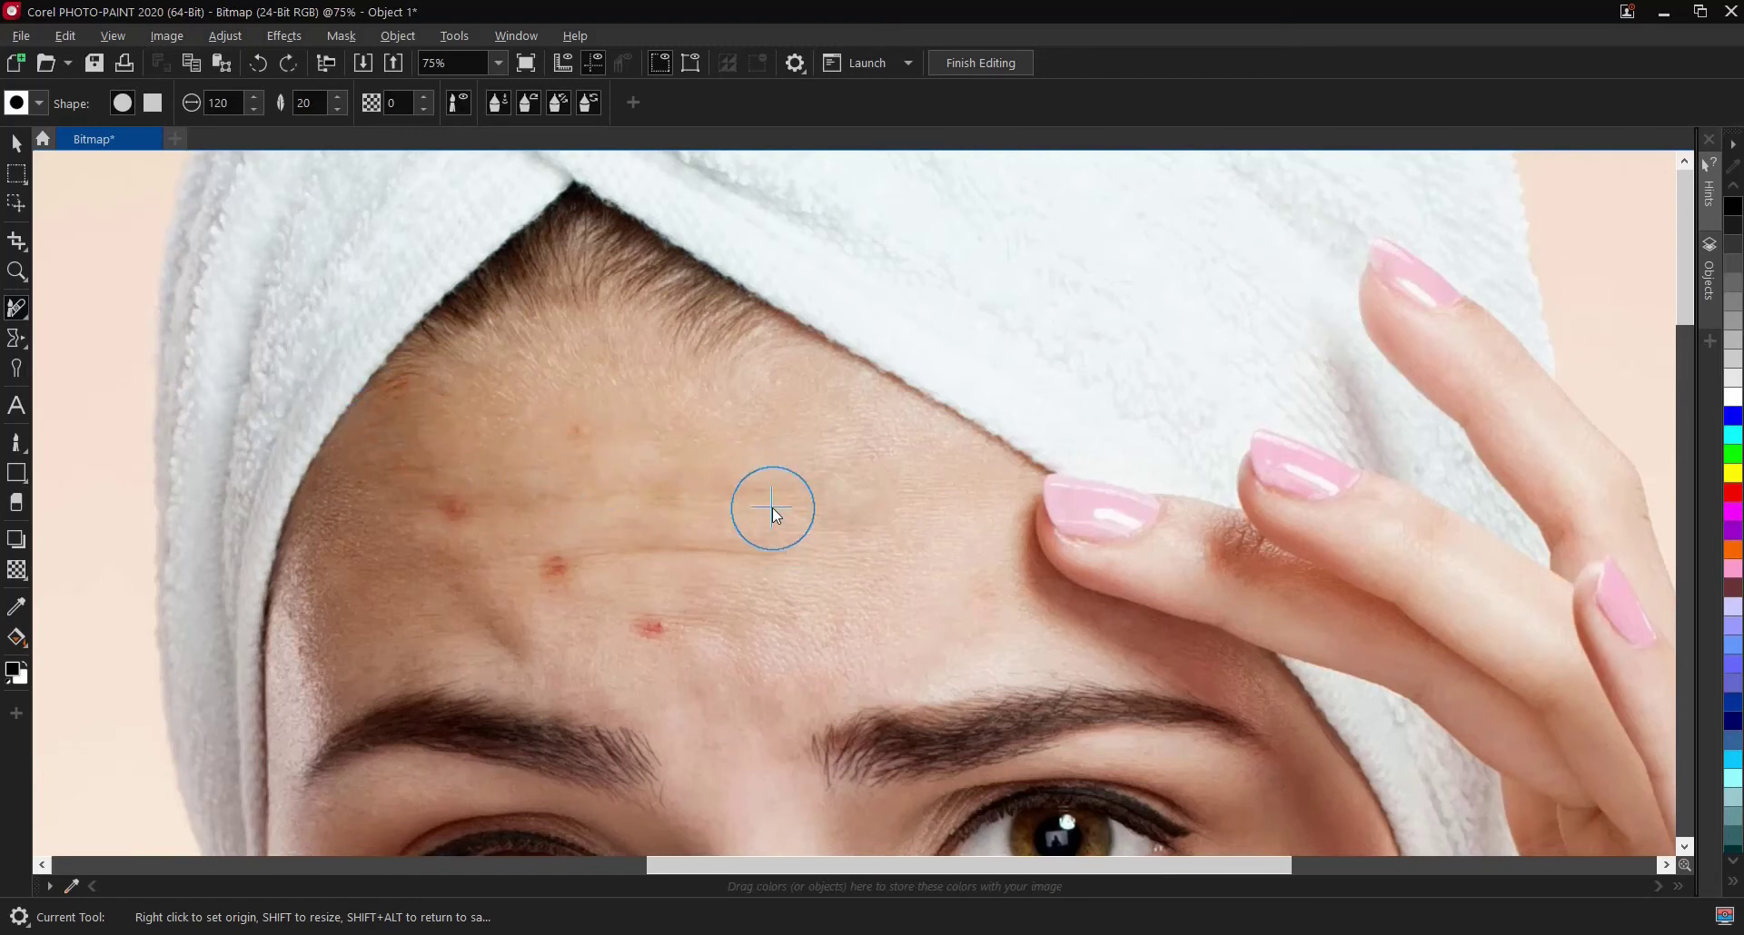
left_click(656, 625)
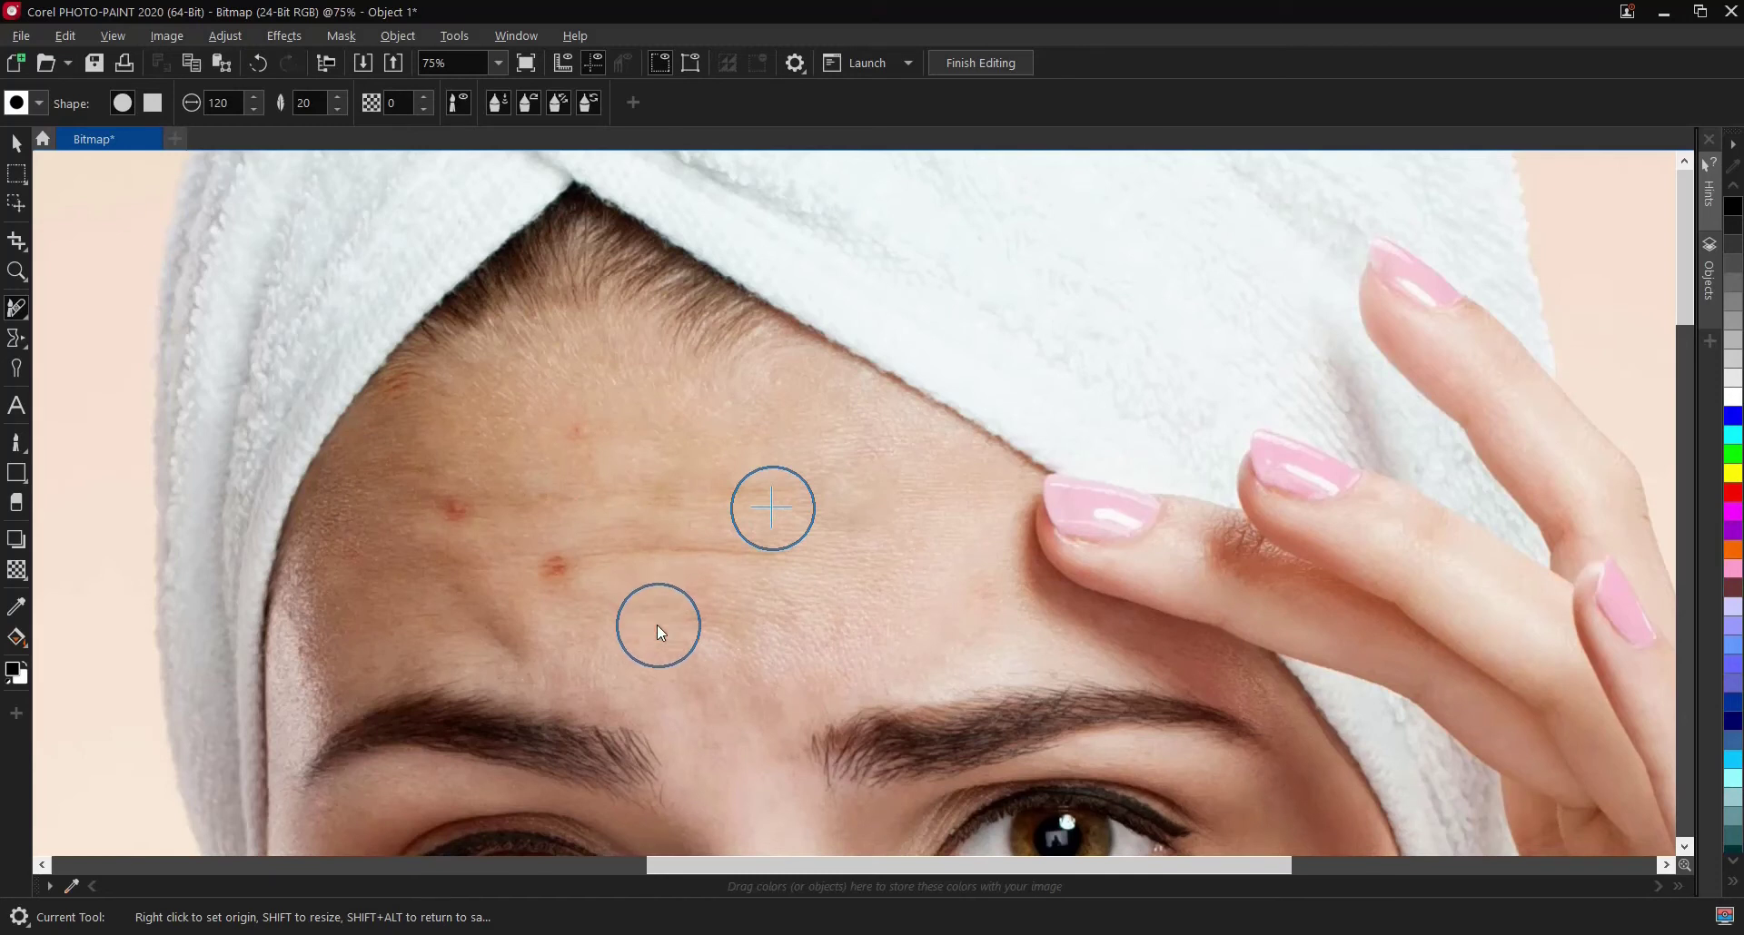
left_click(560, 565)
left_click(470, 505)
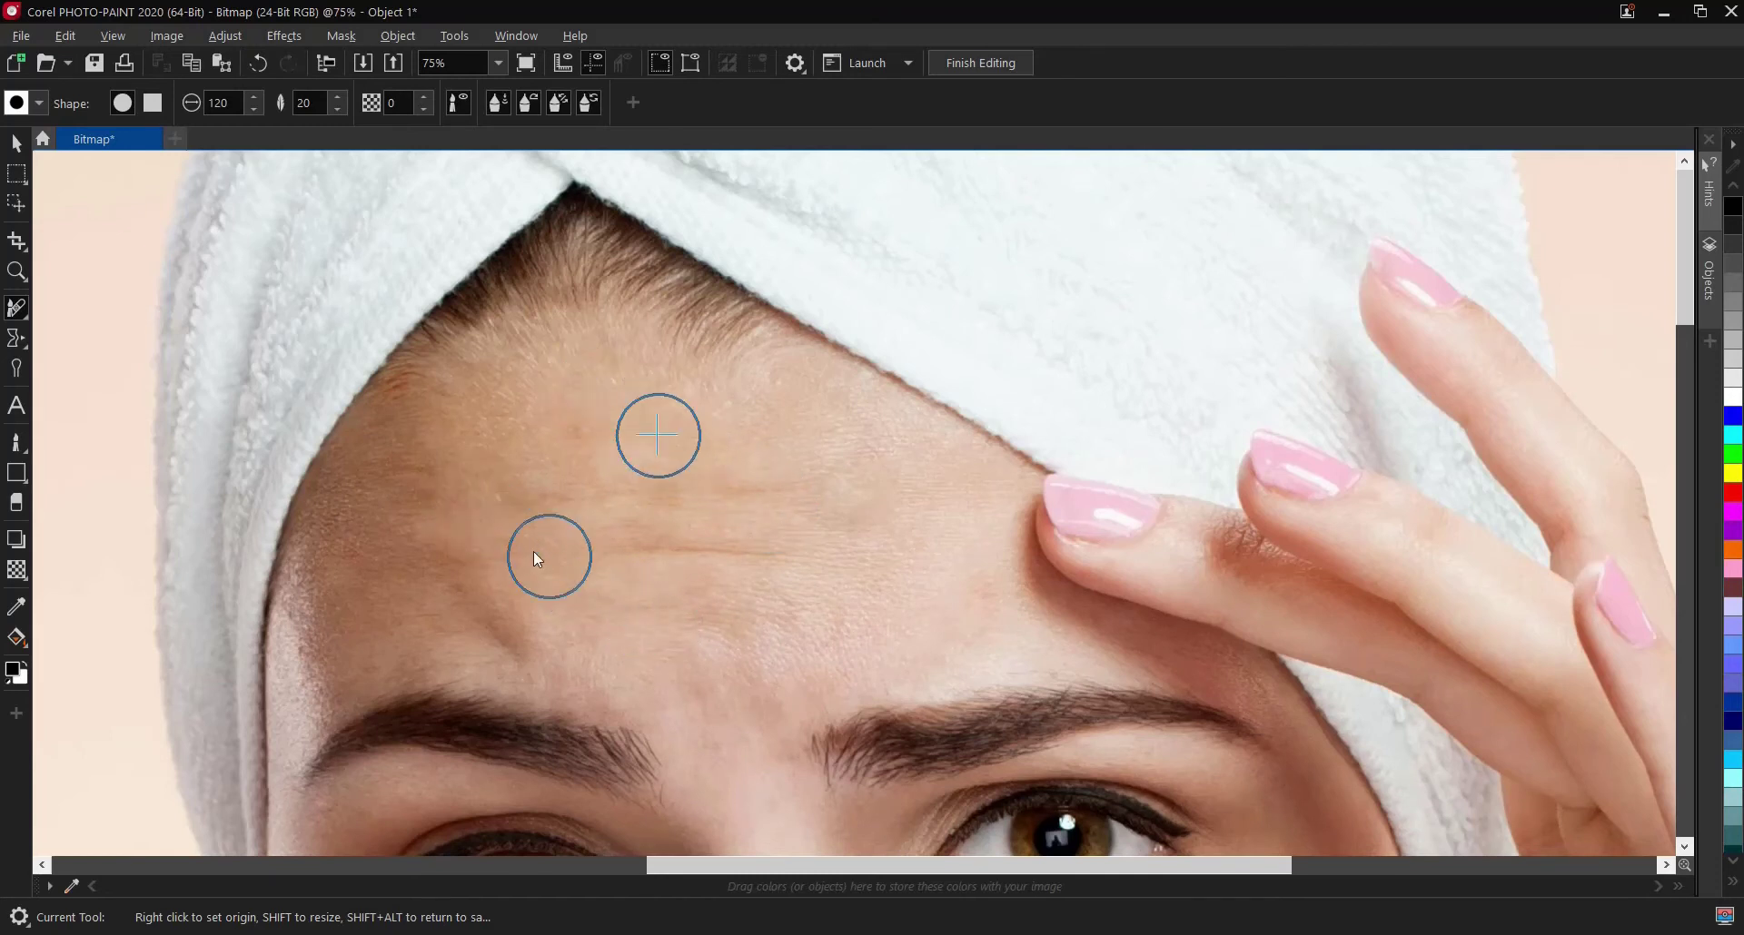
left_click(592, 440)
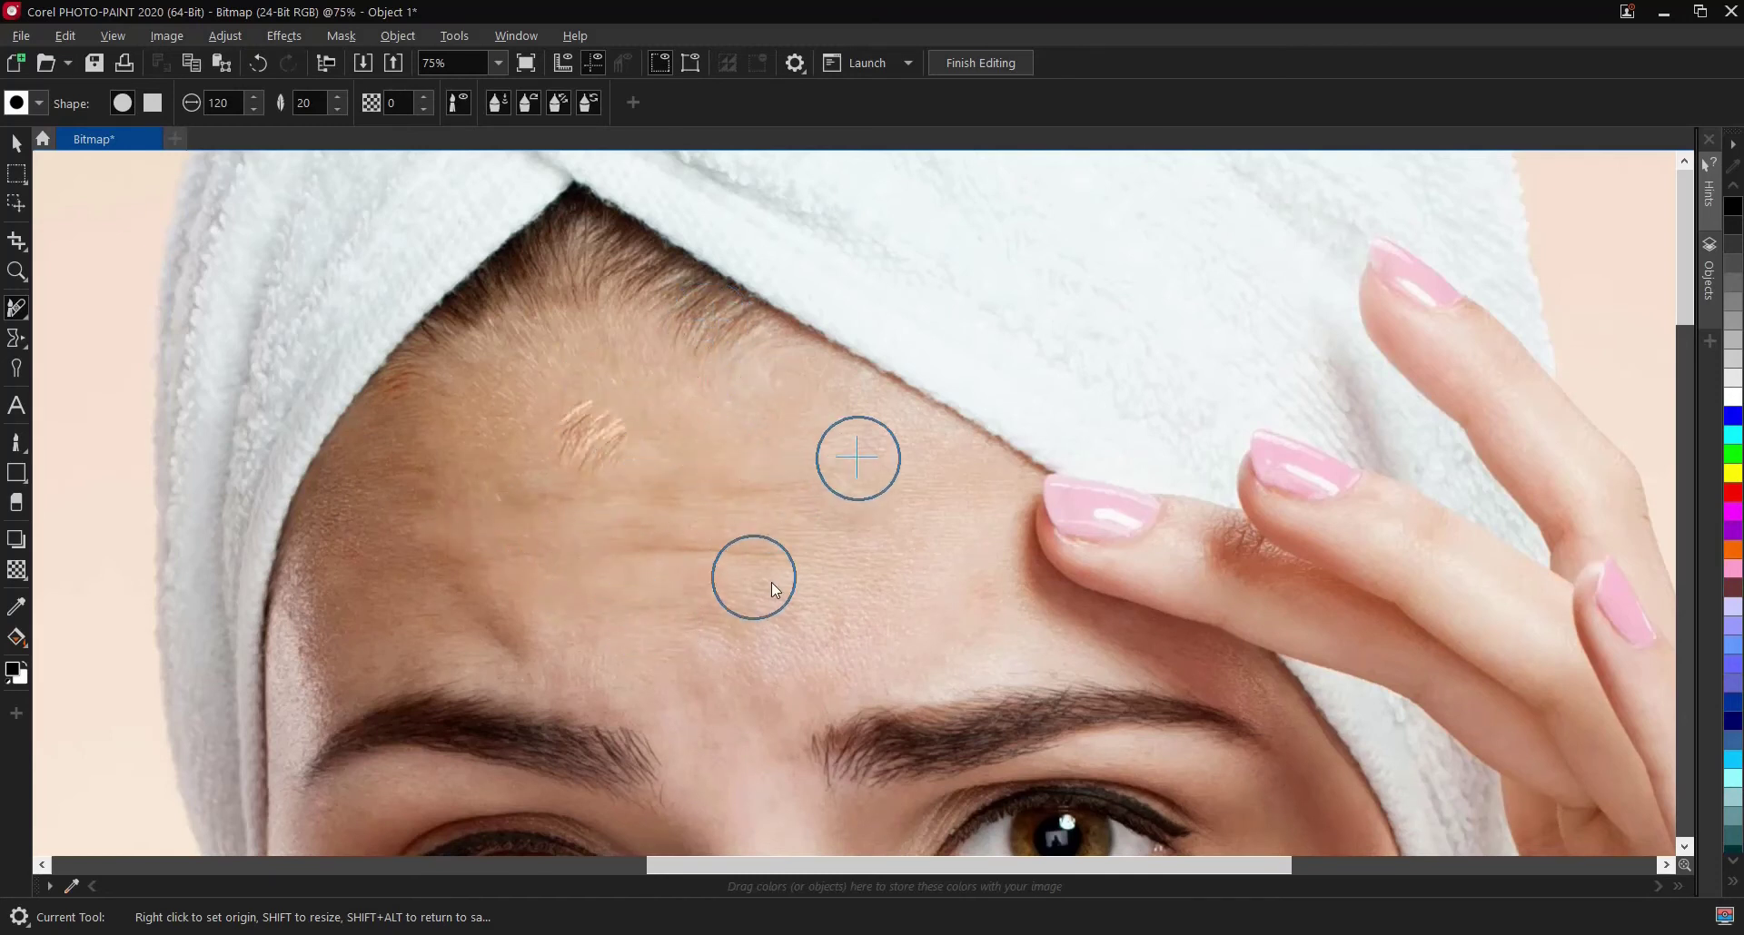
key("ctrl+z")
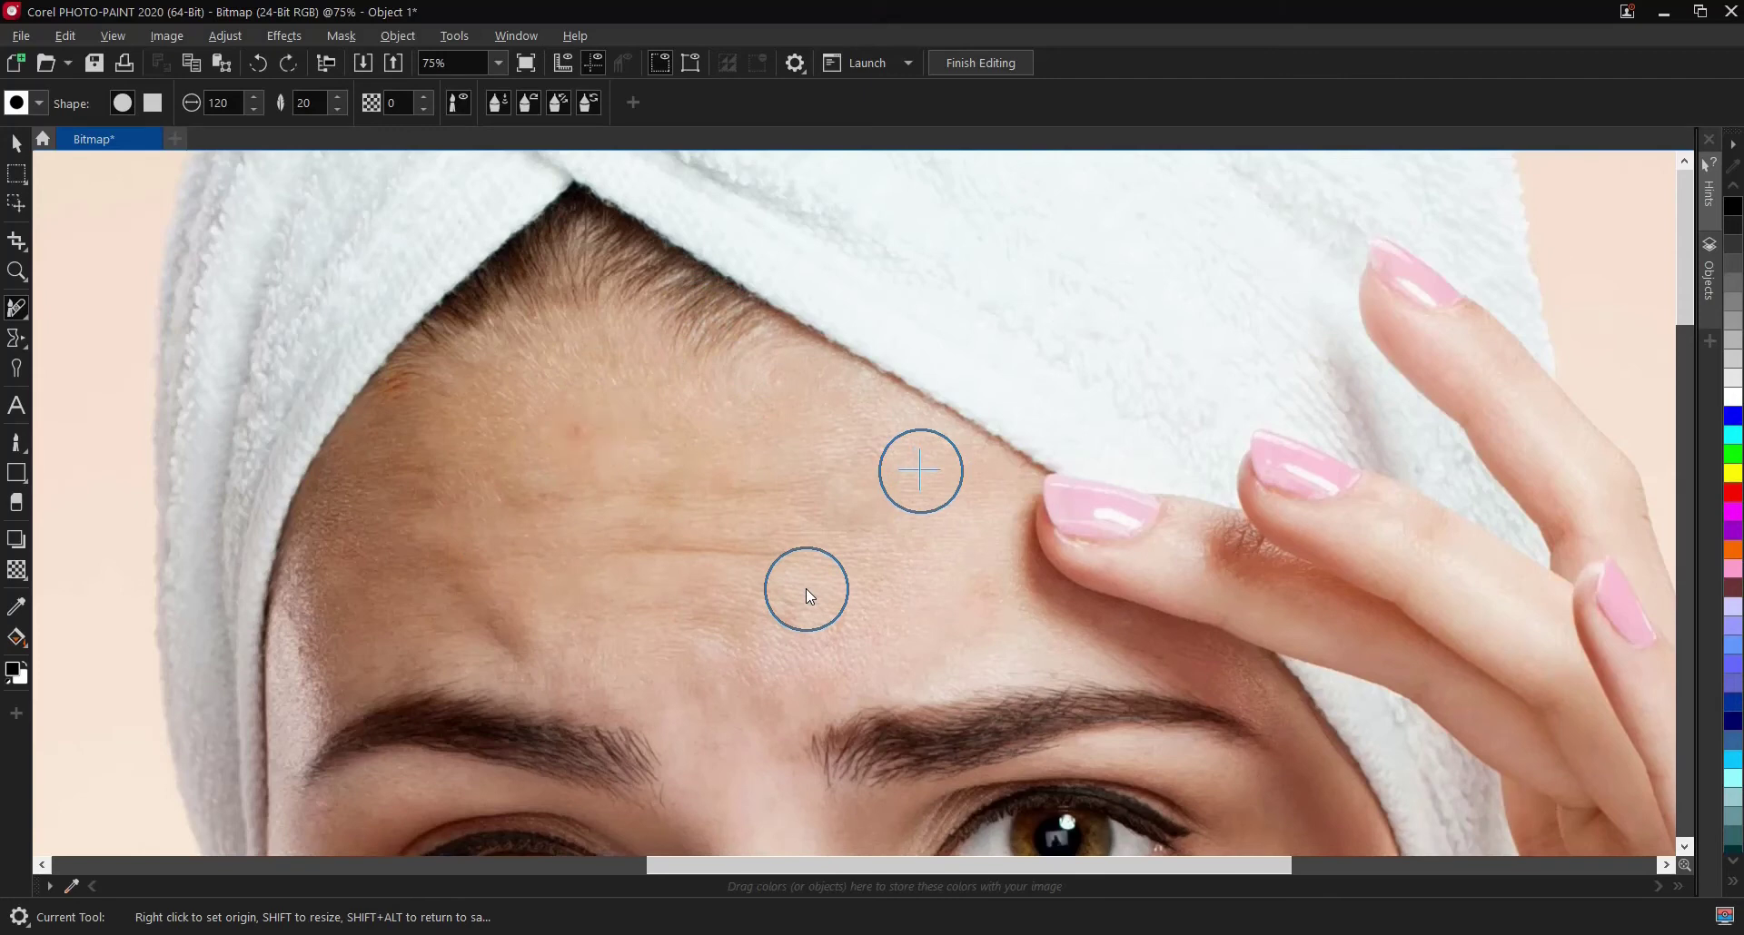
Sample clear cheek skin and heal the four red blemishes and orange spot on the right cheek.
key("F4")
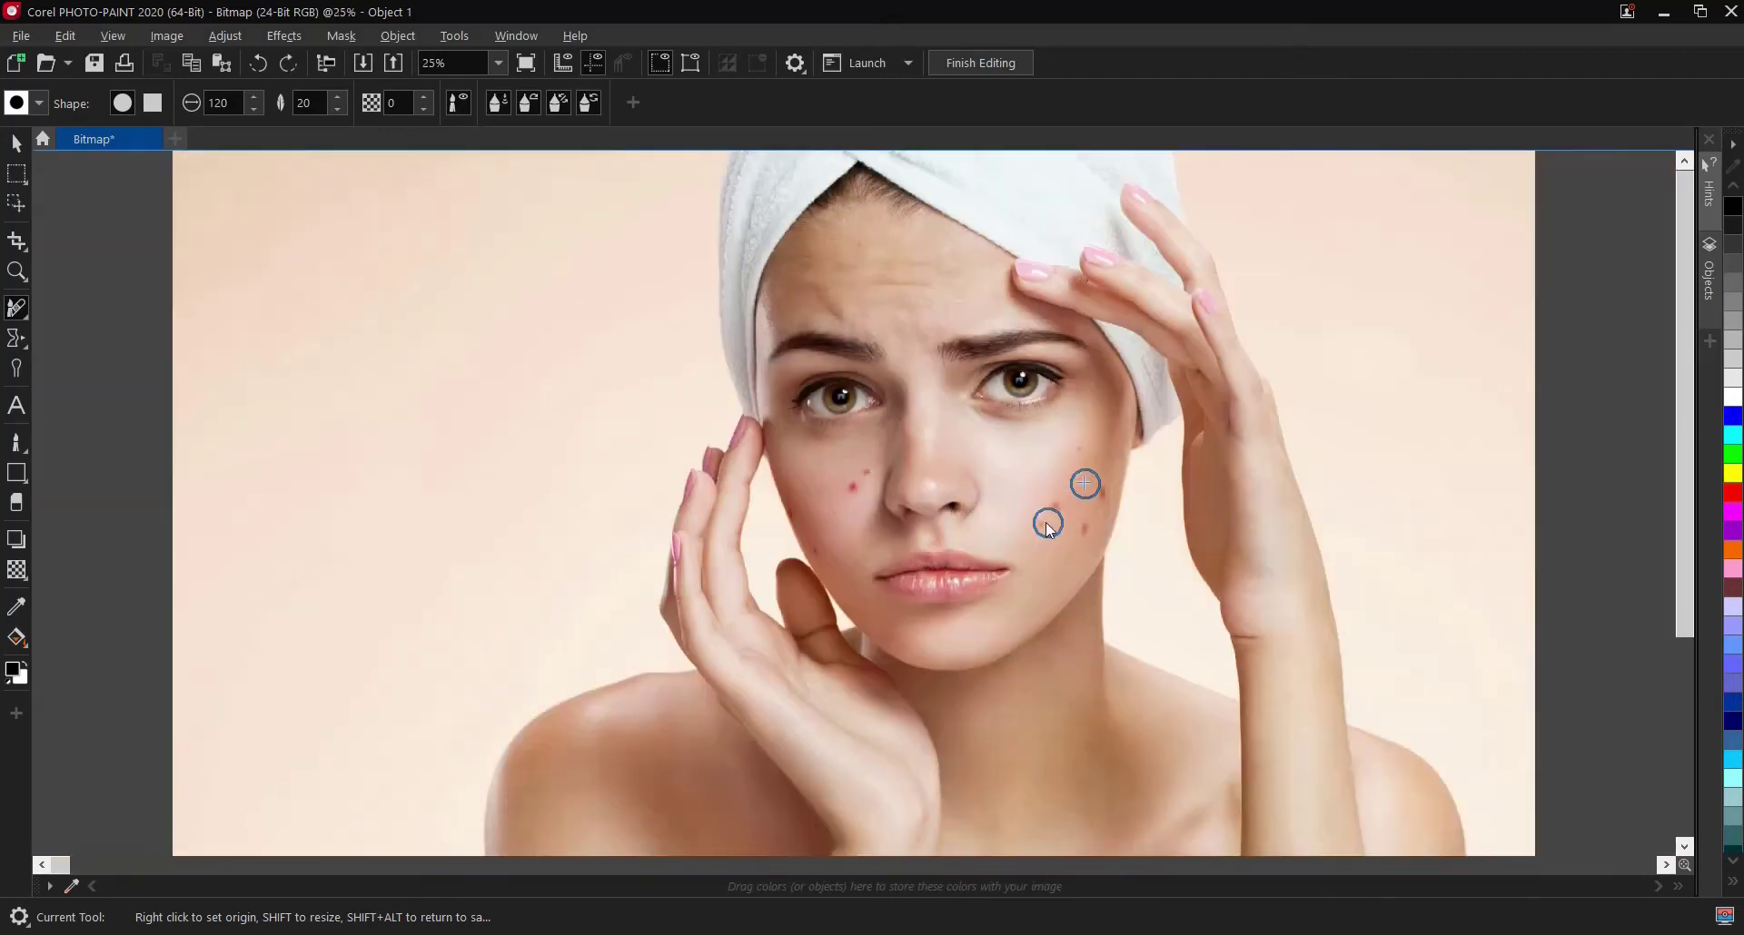
scroll(1099, 513, "up", 4)
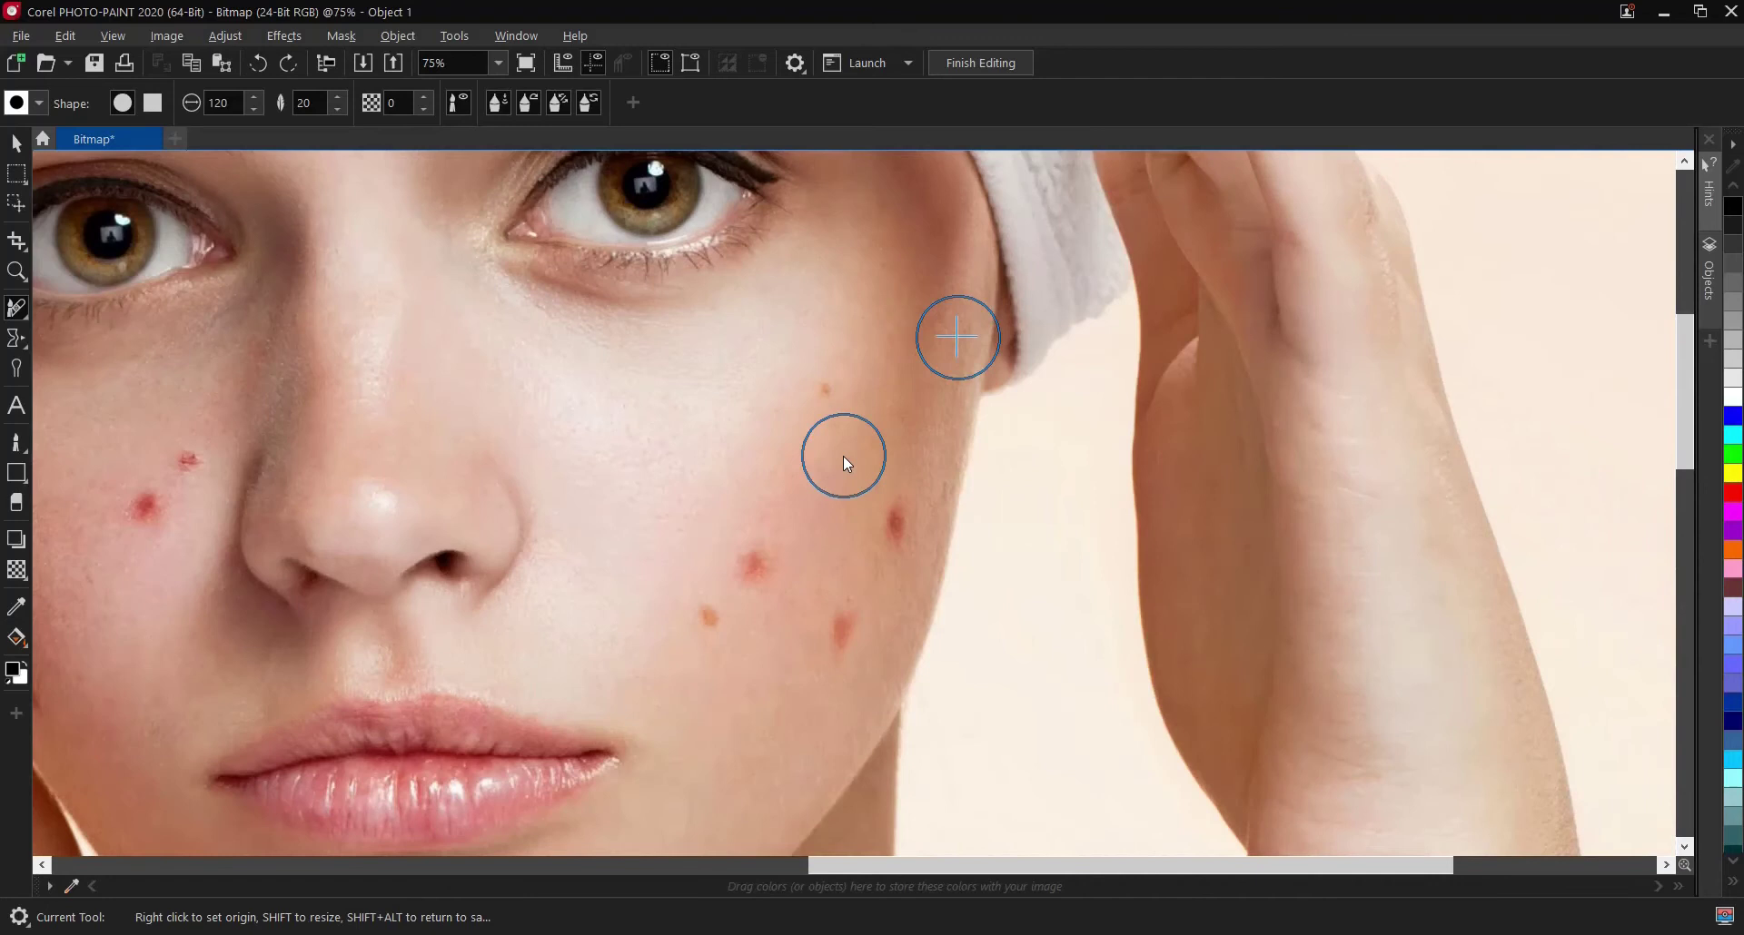
right_click(847, 460)
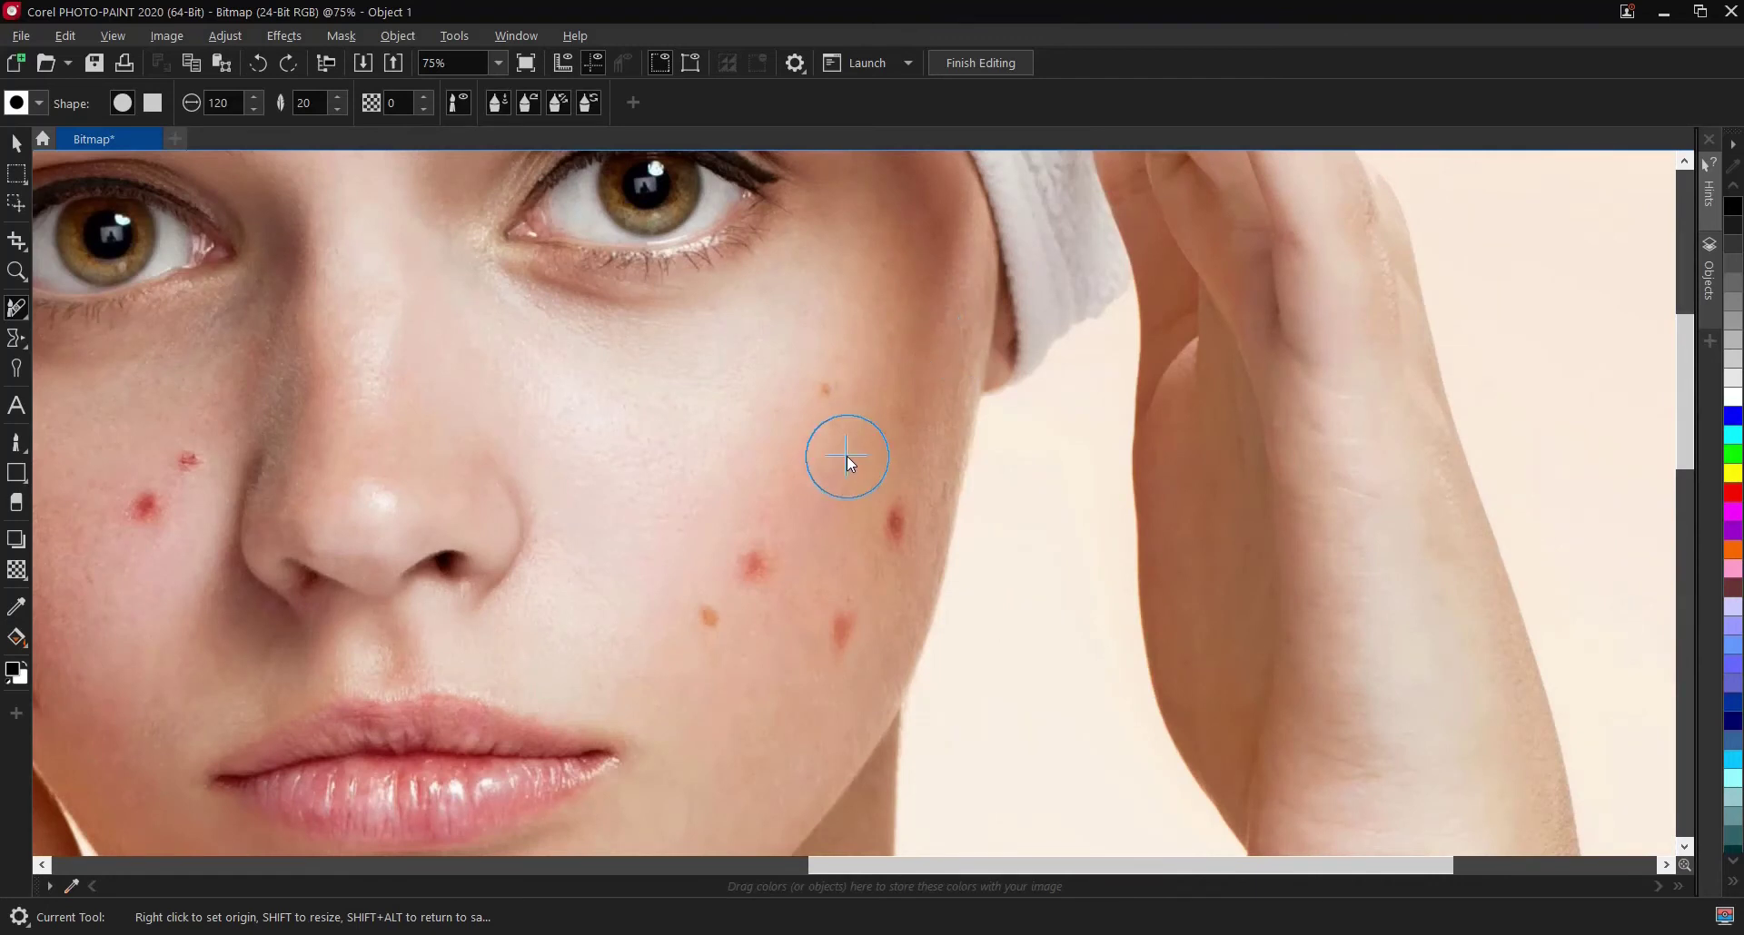
left_click(897, 536)
left_click(842, 641)
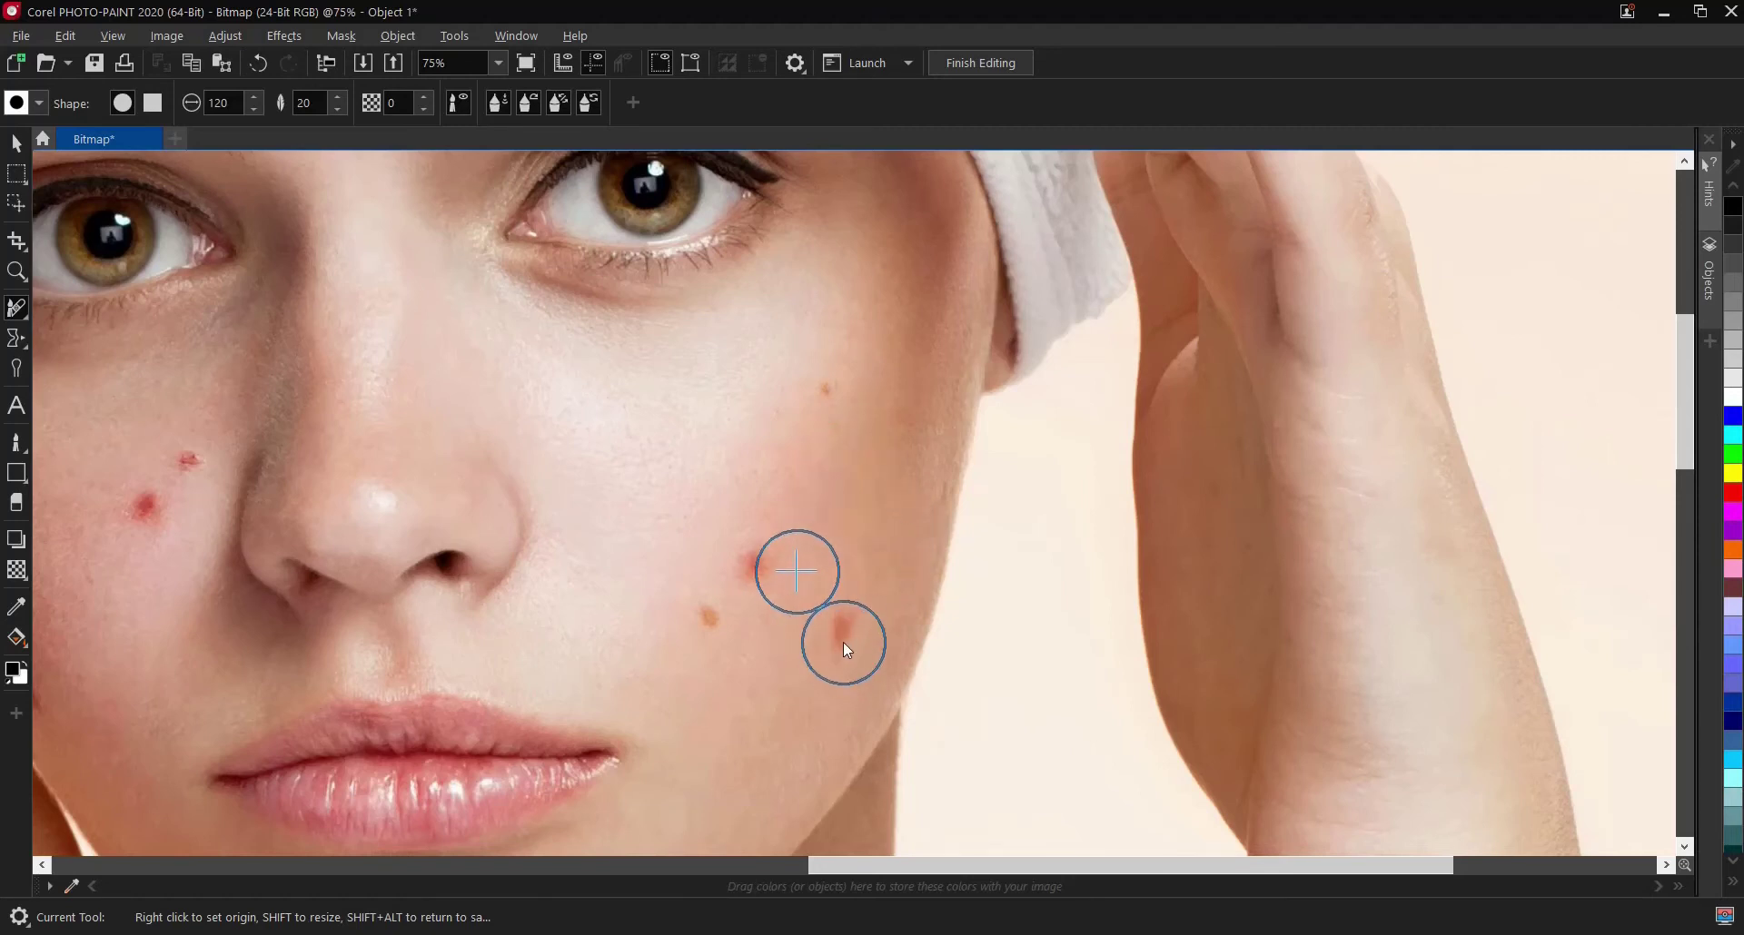
left_click(759, 567)
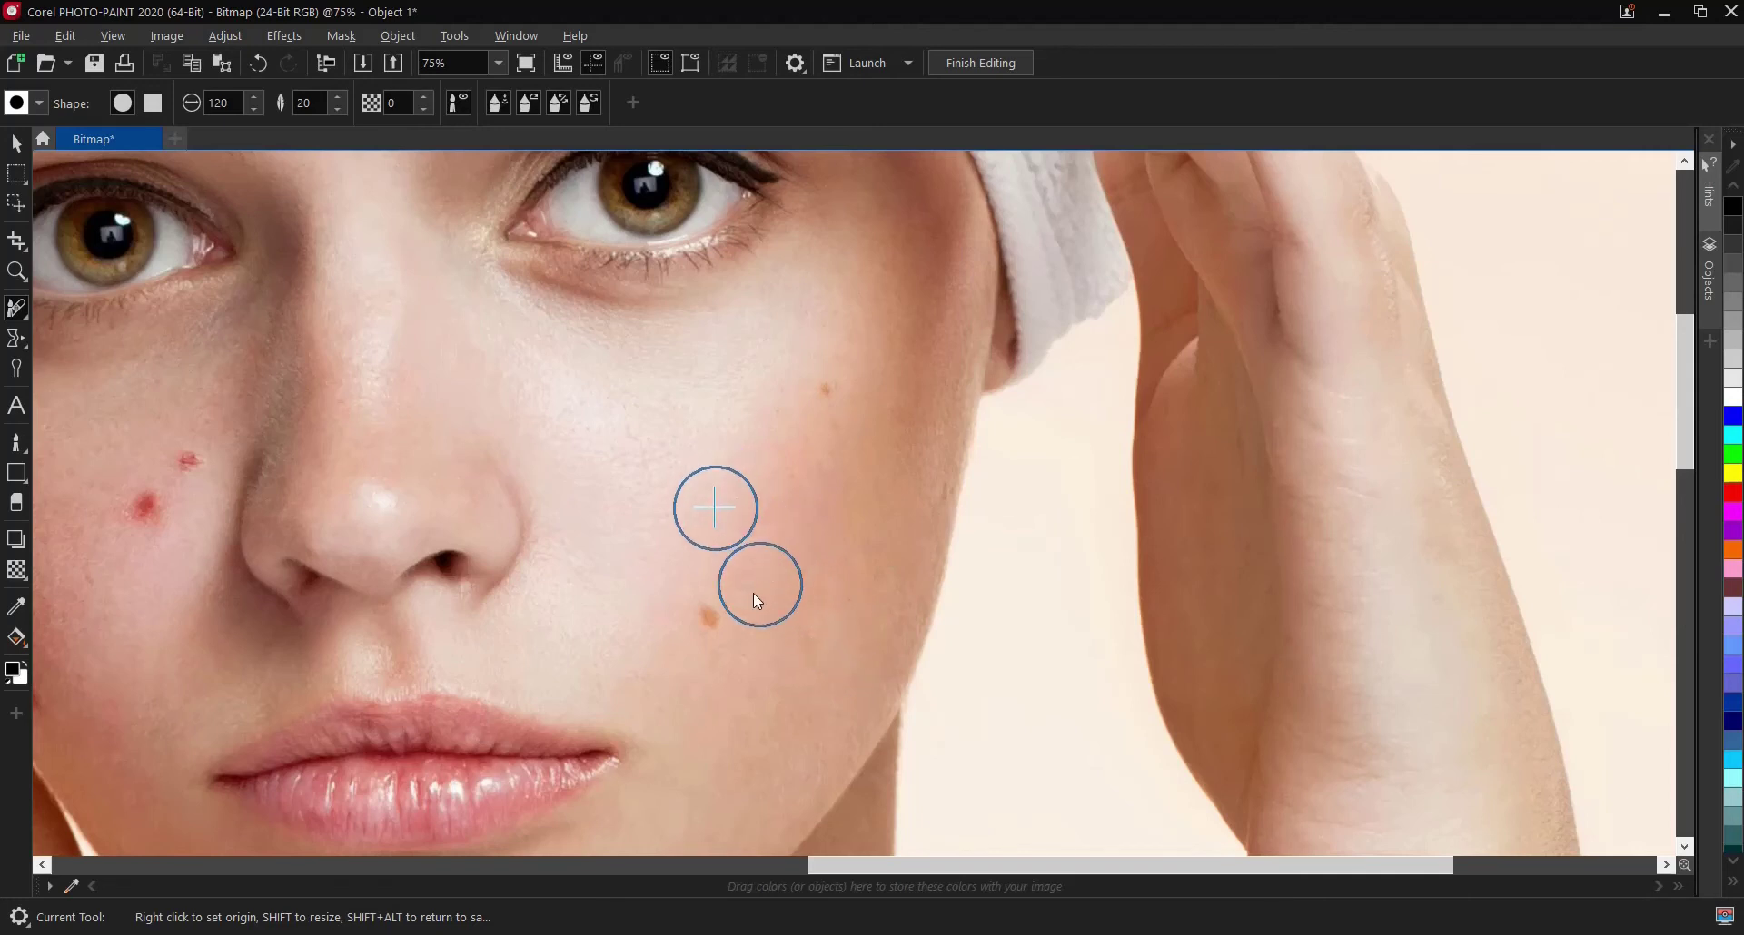
left_click(714, 618)
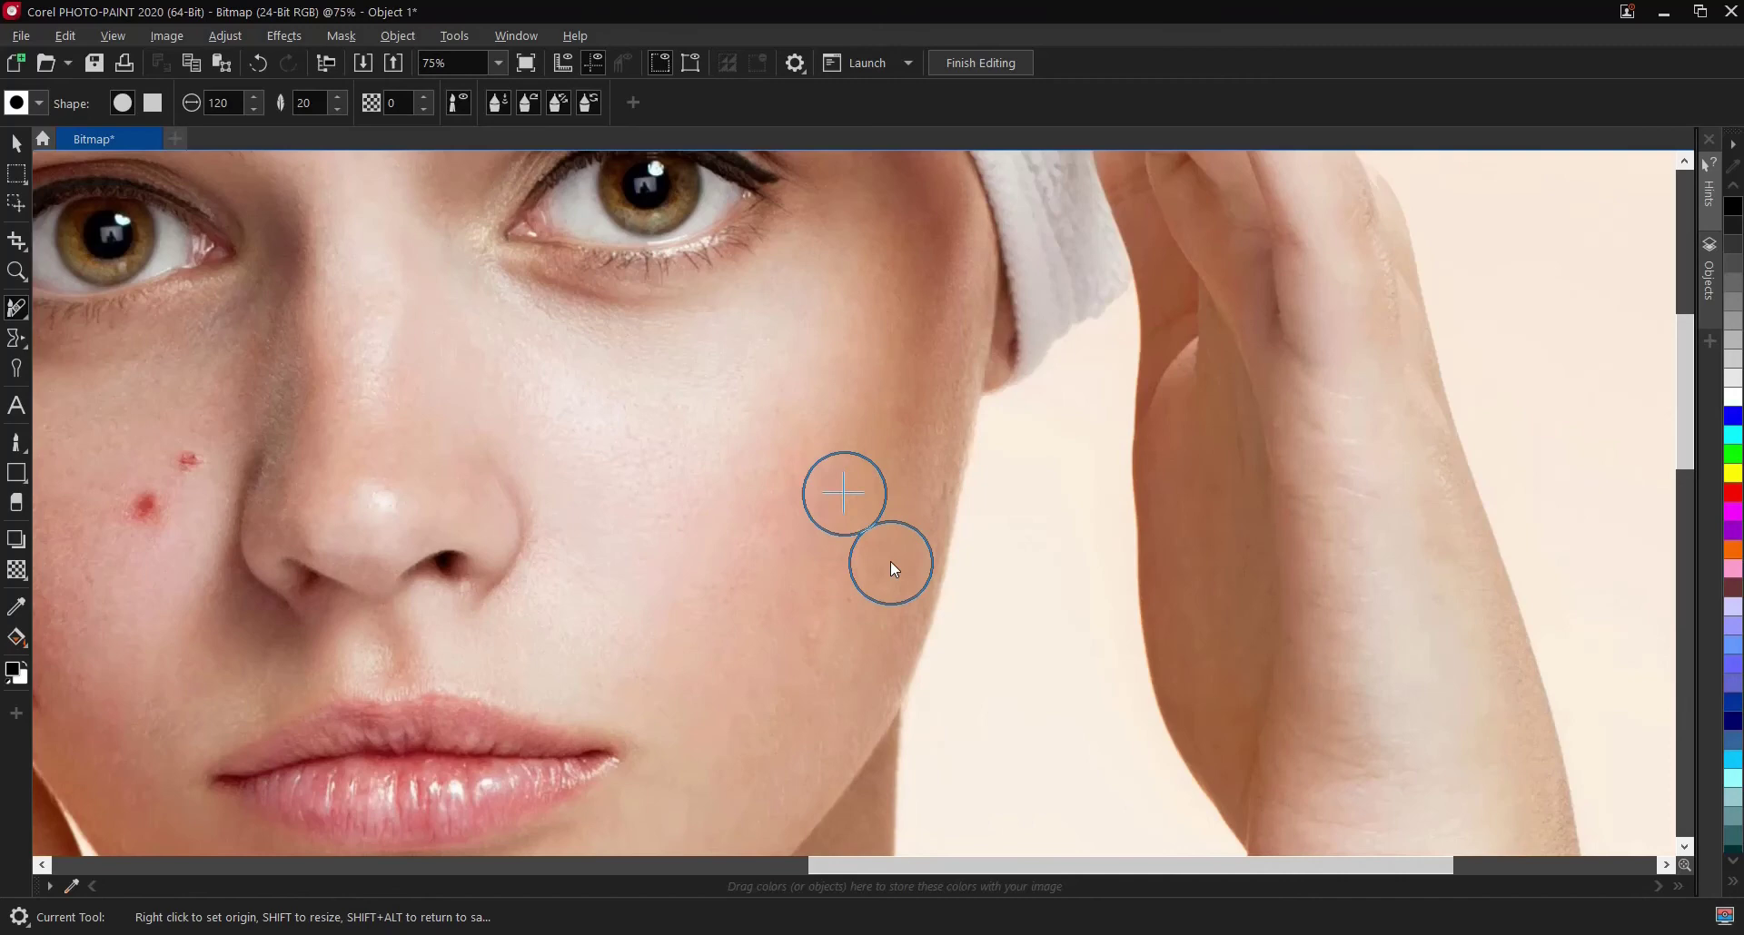
Heal the left-cheek blemishes below the eye, mid-cheek and near the jaw.
scroll(892, 596, "down", 1)
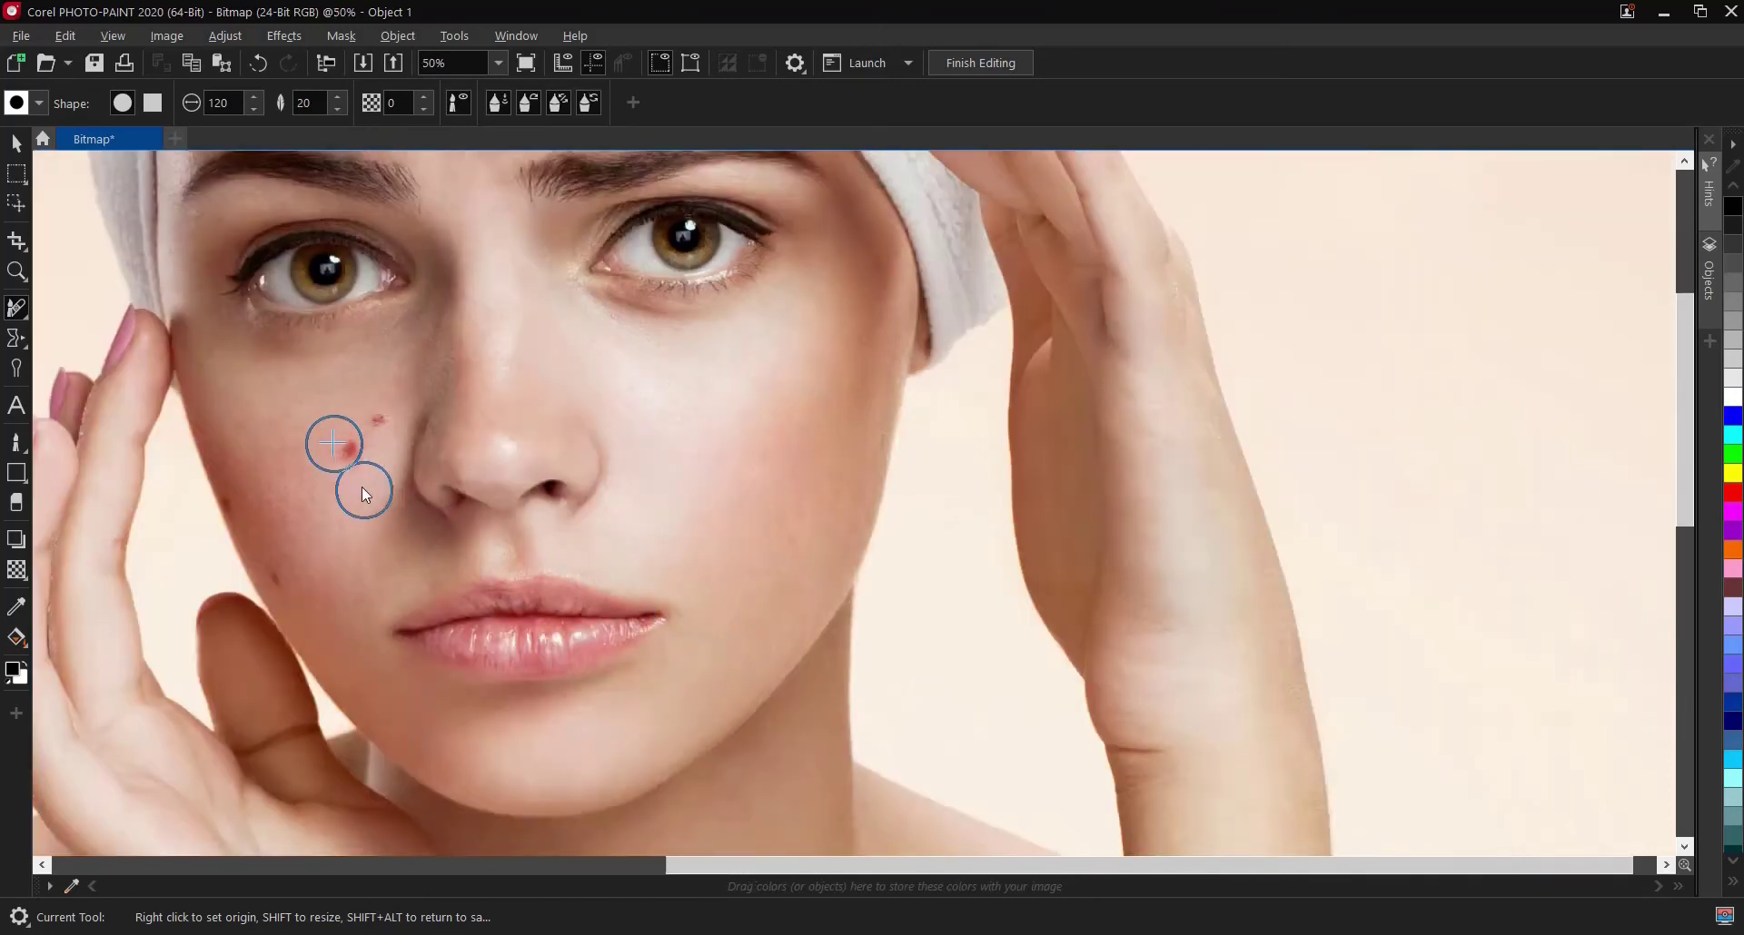
scroll(361, 483, "up", 2)
scroll(977, 519, "right", 1)
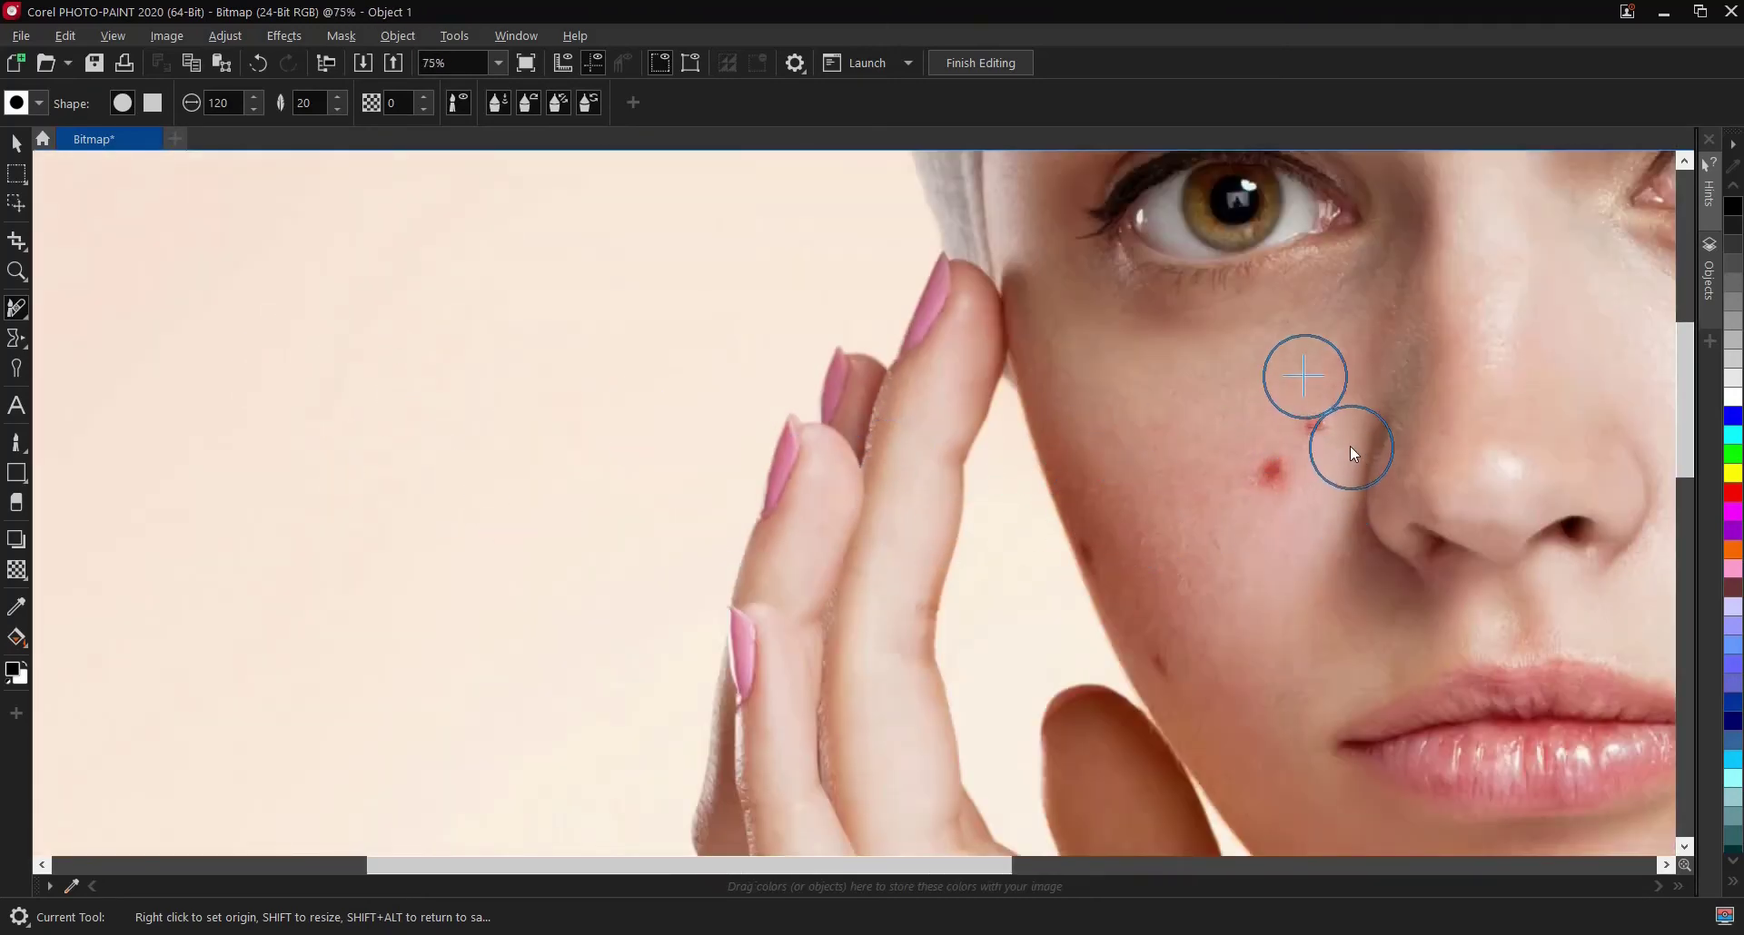
scroll(1349, 445, "right", 2)
left_click(750, 532)
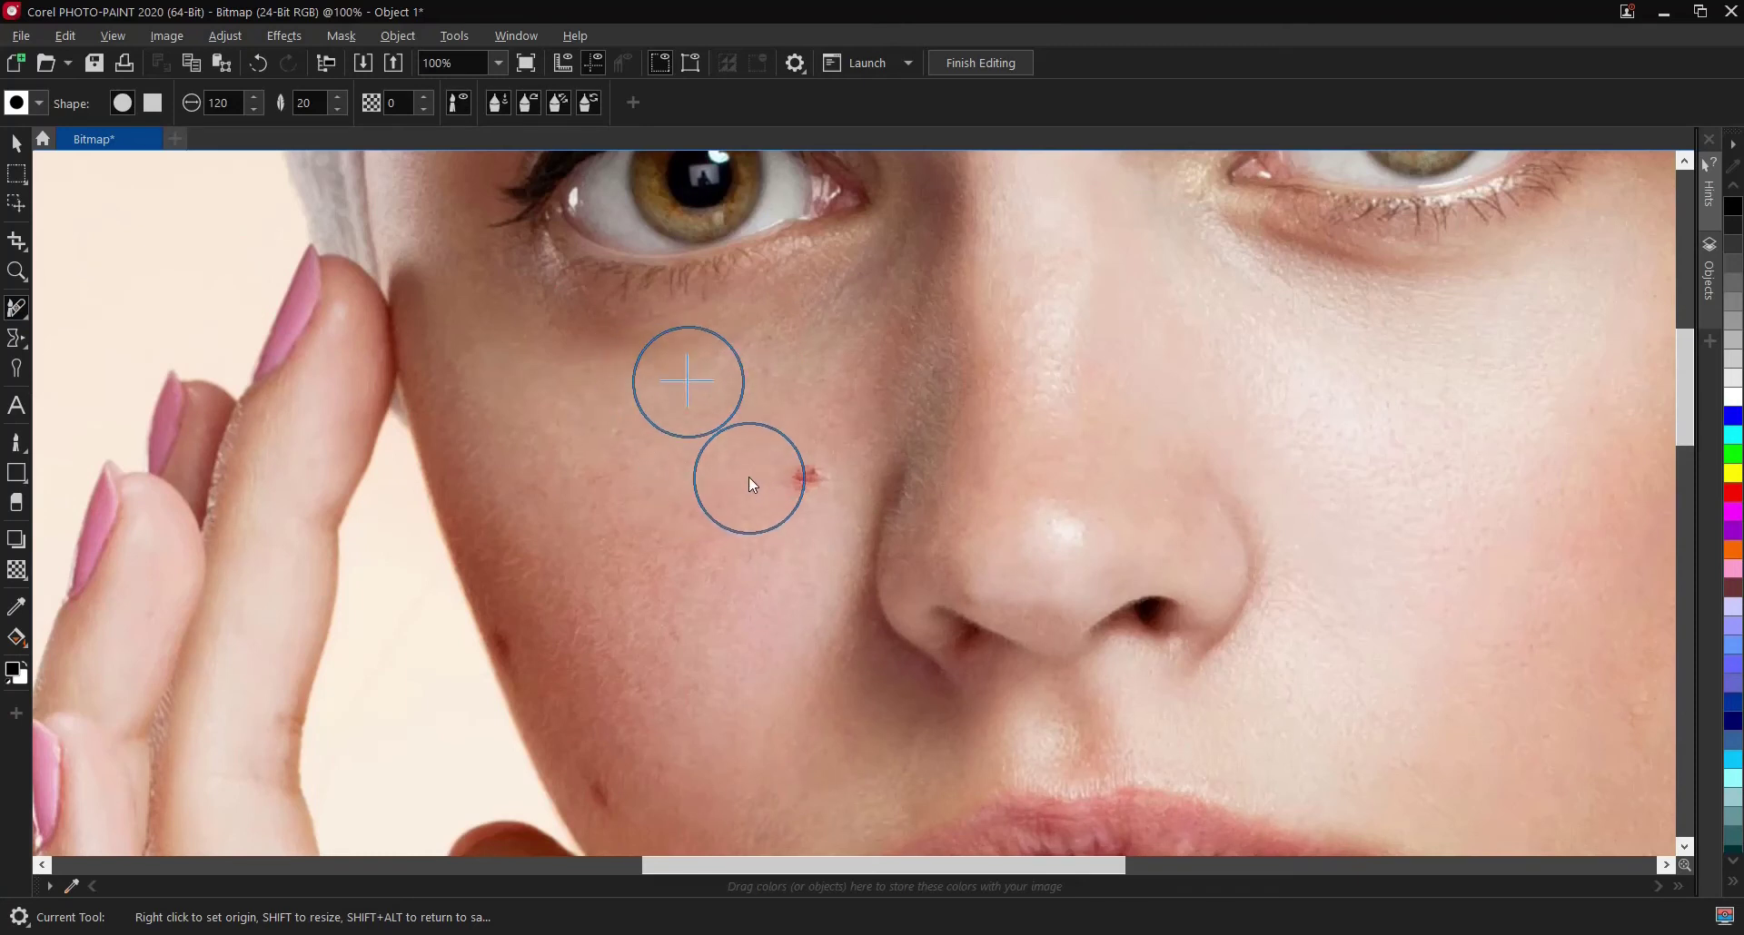
left_click(802, 485)
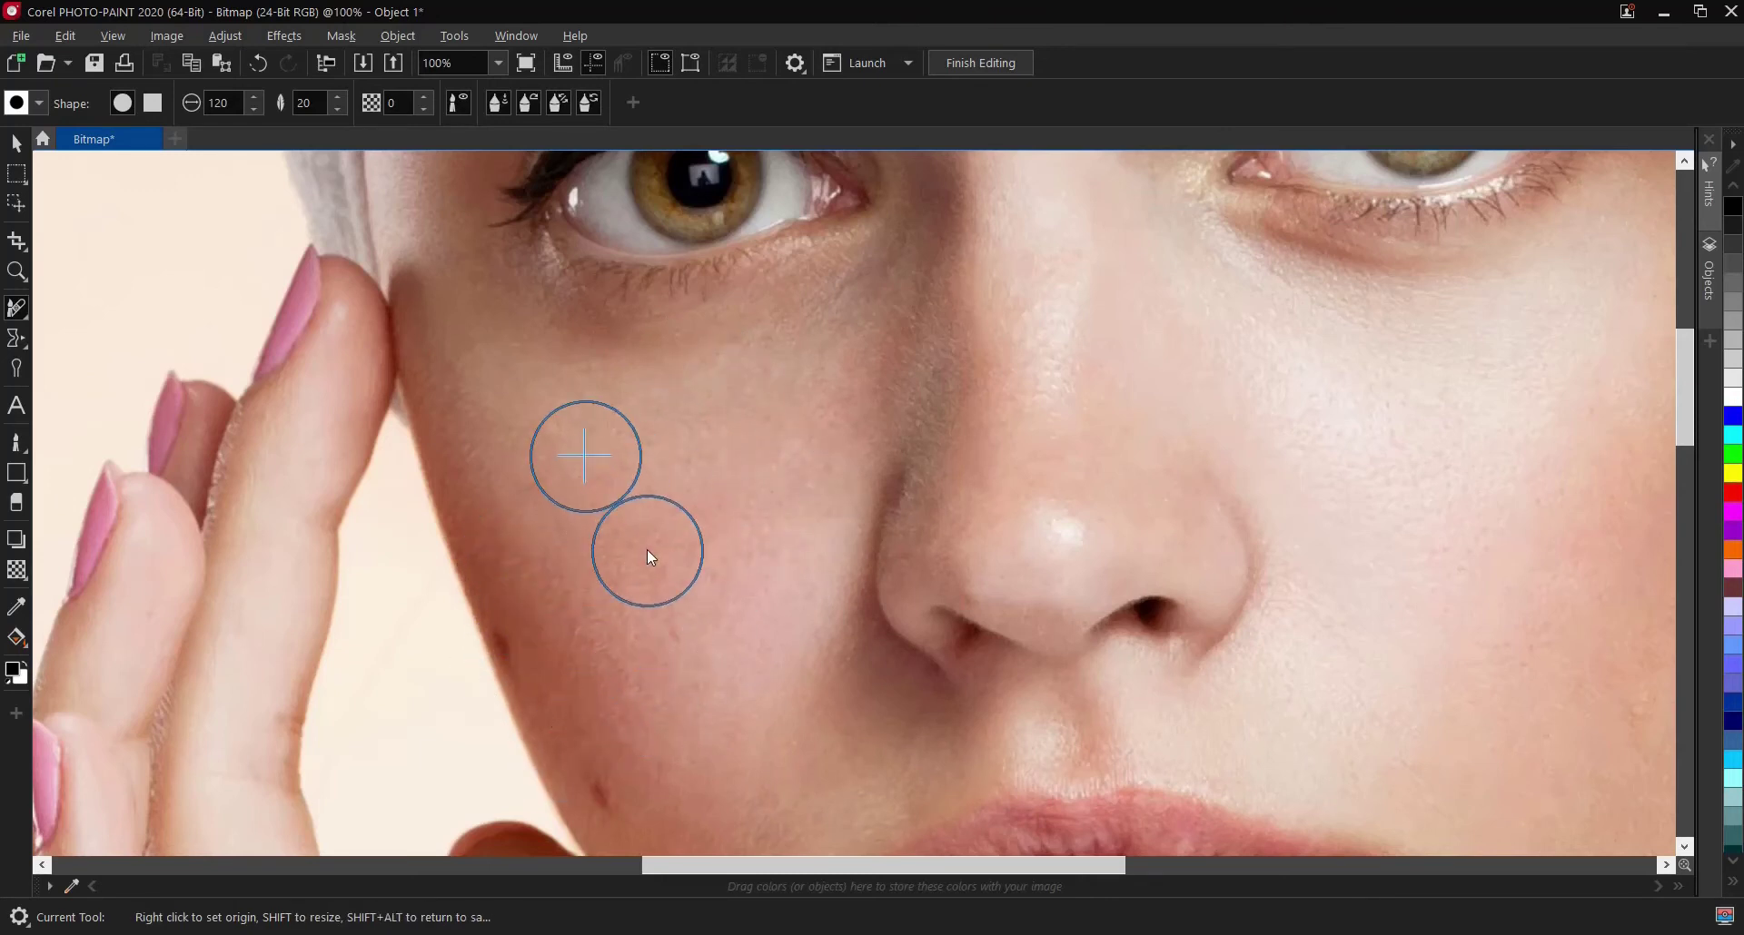
scroll(647, 549, "down", 1)
scroll(823, 689, "up", 1)
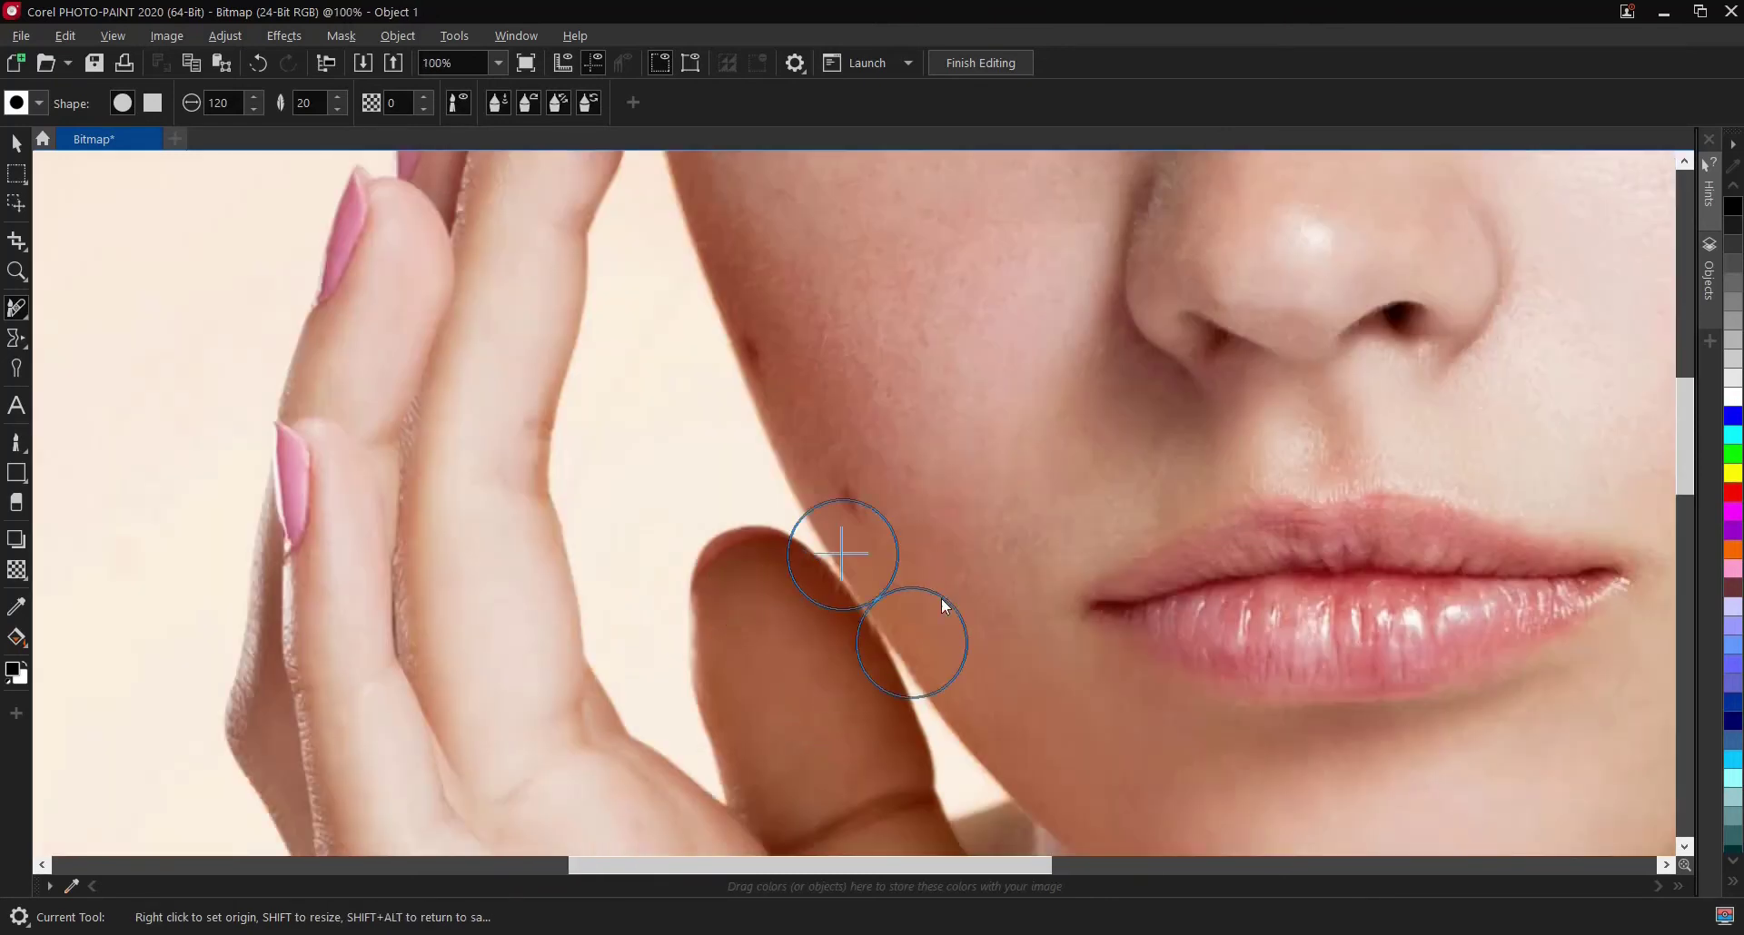
left_click(873, 486)
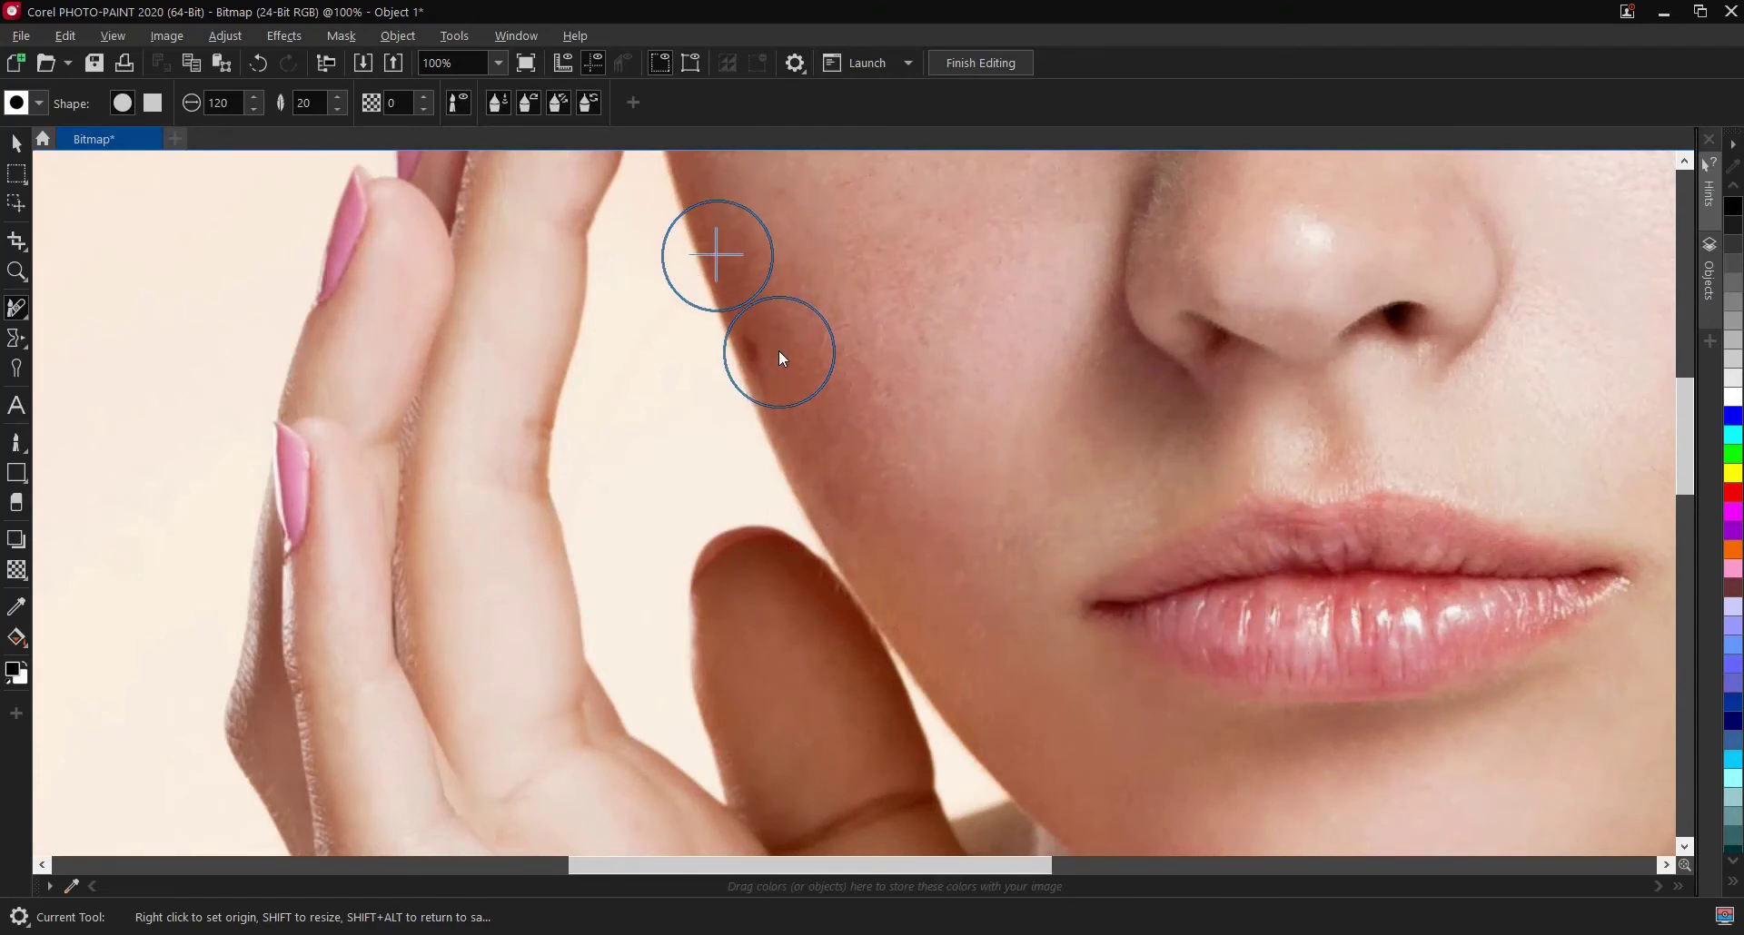
Set brush size 50, resample nearby skin, repaint the cheek-edge spot and undo it.
left_click_drag(238, 100, 205, 102)
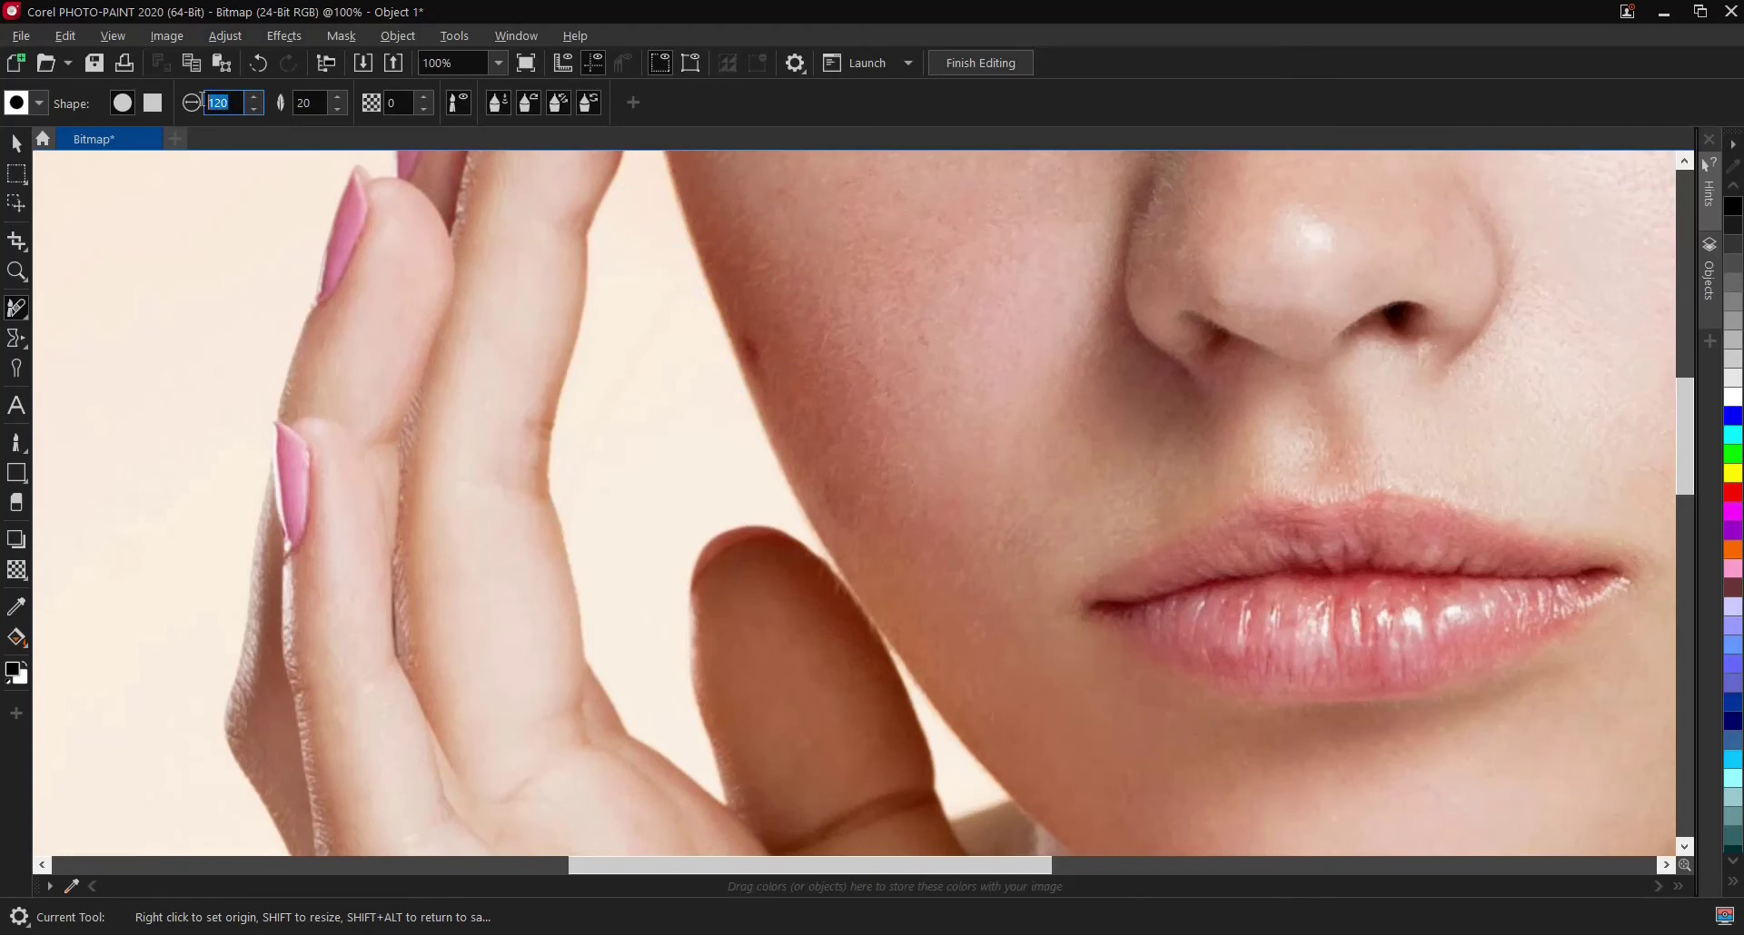
type("50")
scroll(790, 342, "up", 1)
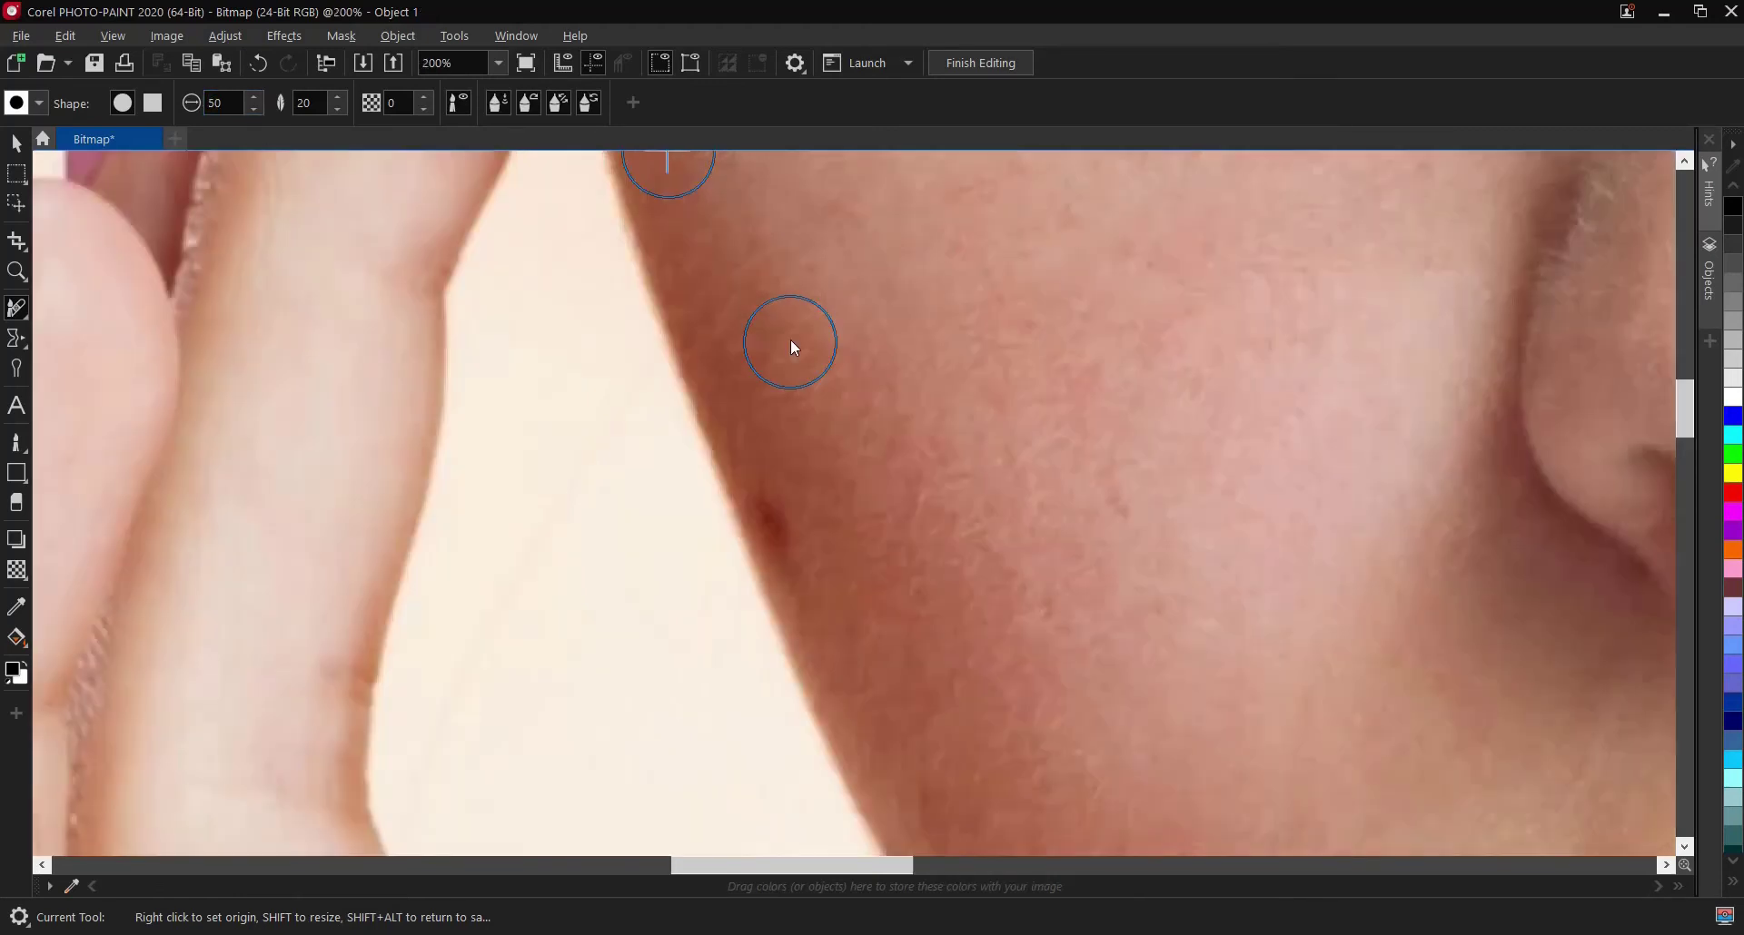
right_click(1052, 360)
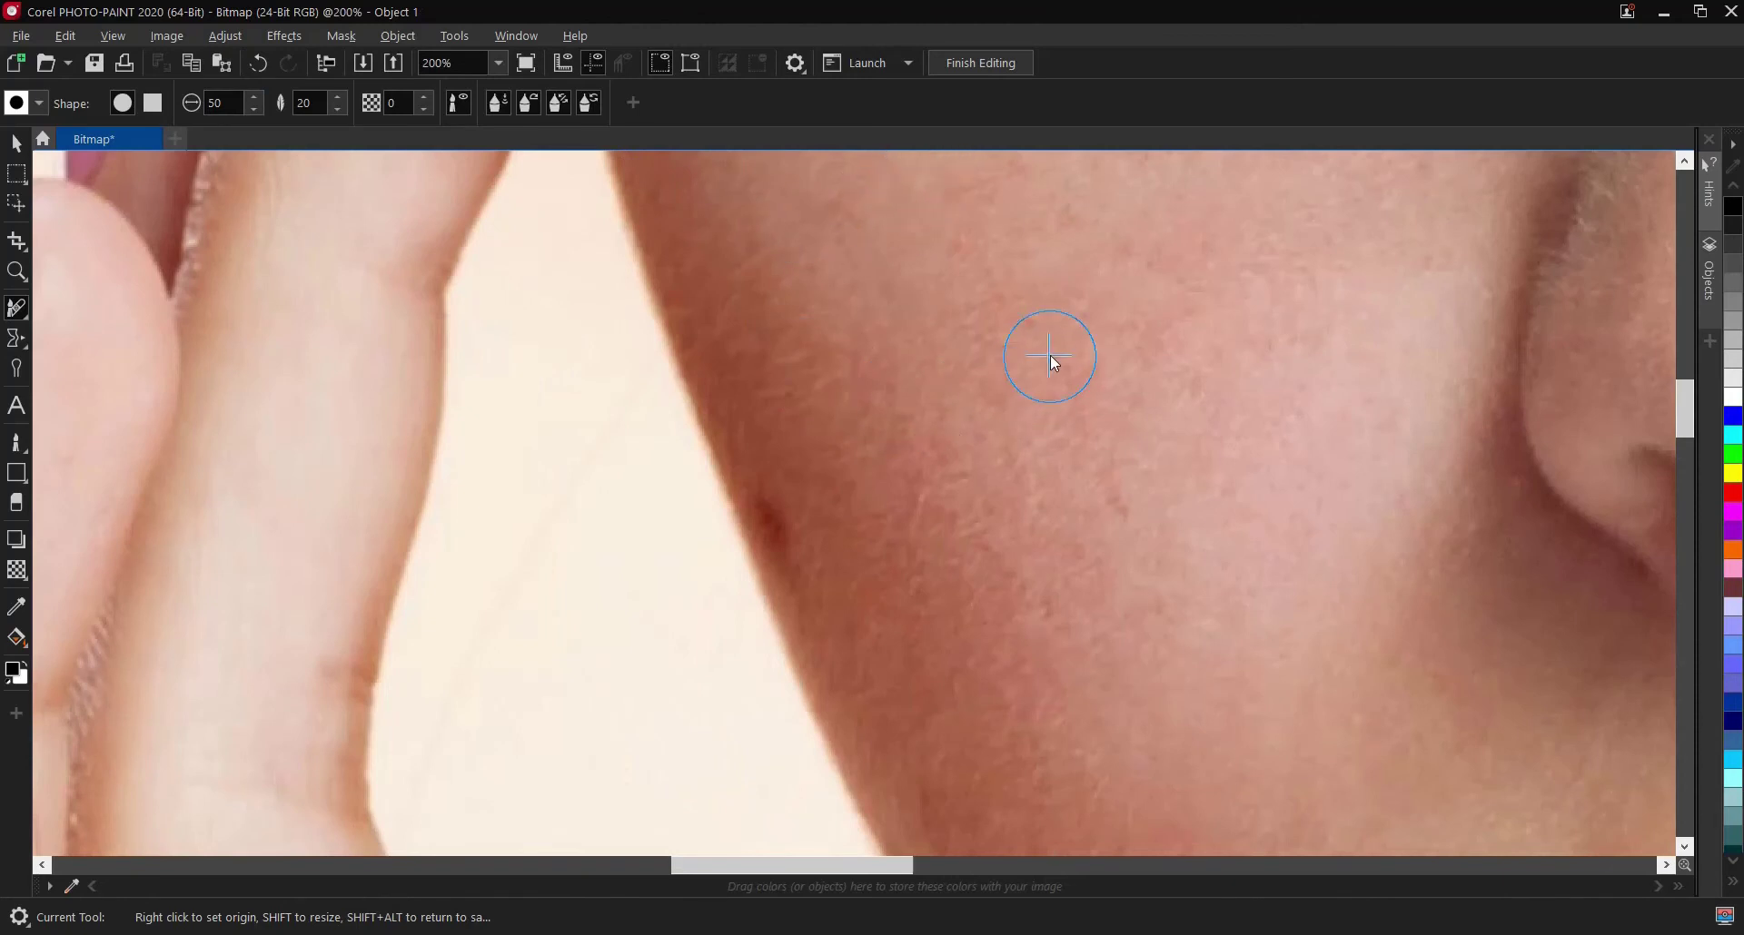
mouse_move(804, 527)
left_mouse_down()
mouse_move(809, 576)
mouse_move(781, 507)
mouse_move(847, 603)
left_mouse_up()
key("ctrl+z")
key("ctrl+z")
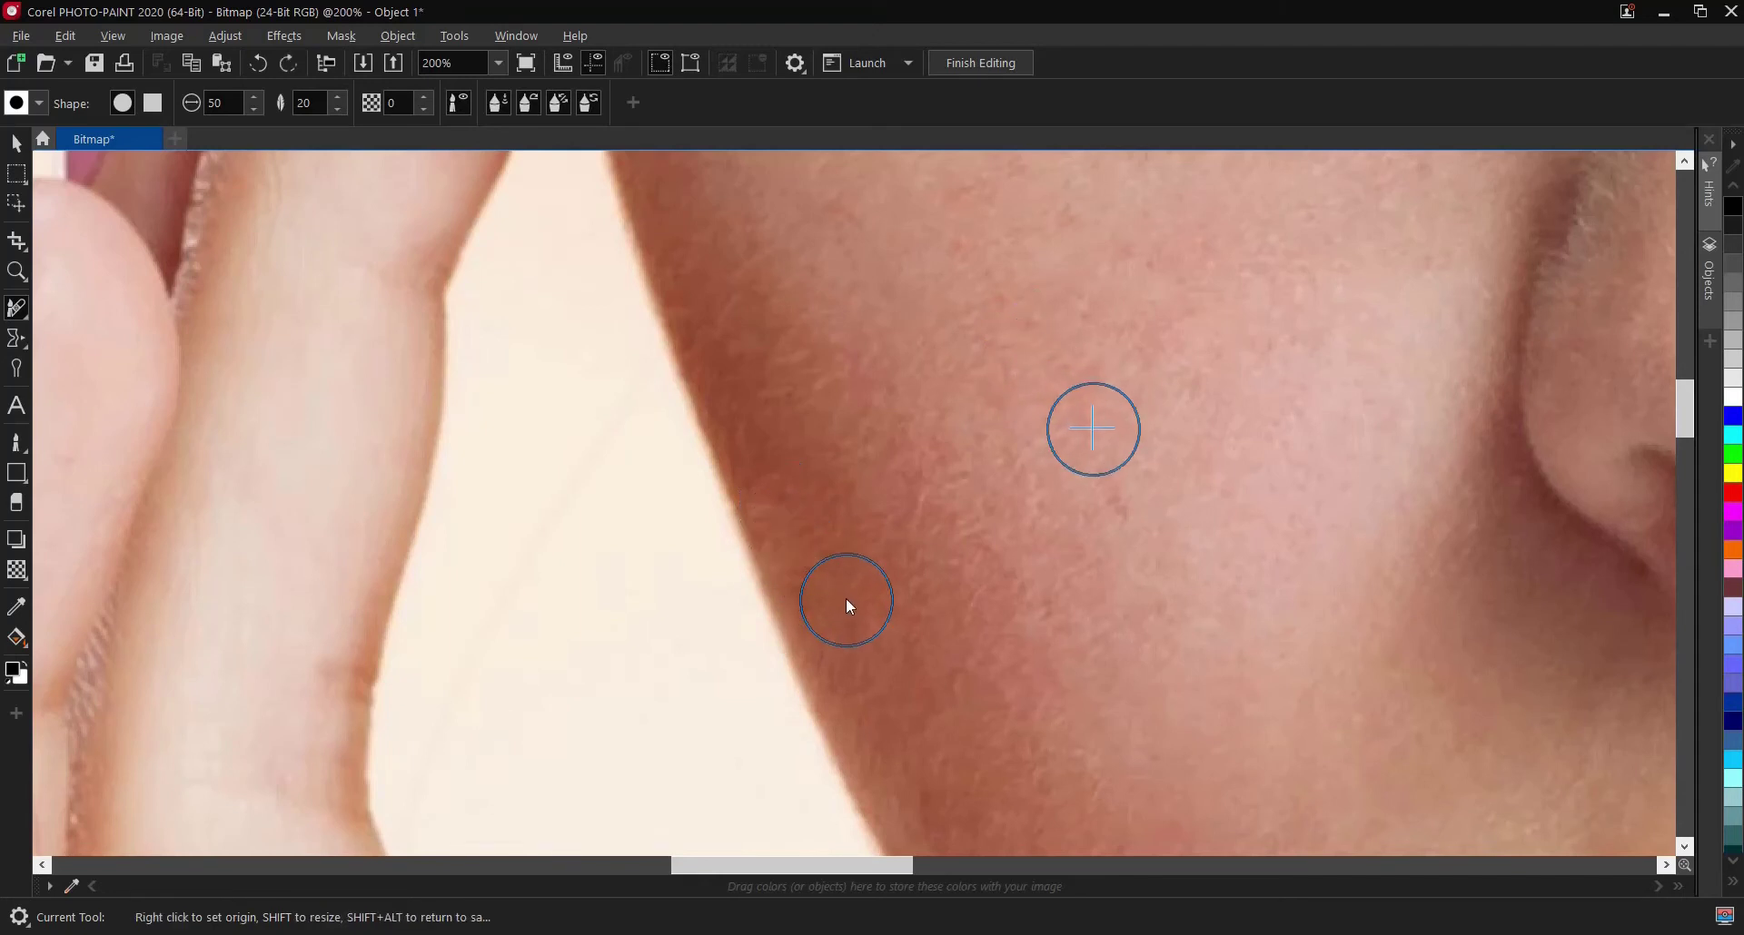
Switch to the Pick tool and zoom out to 33% to view the whole retouched portrait.
left_click(18, 144)
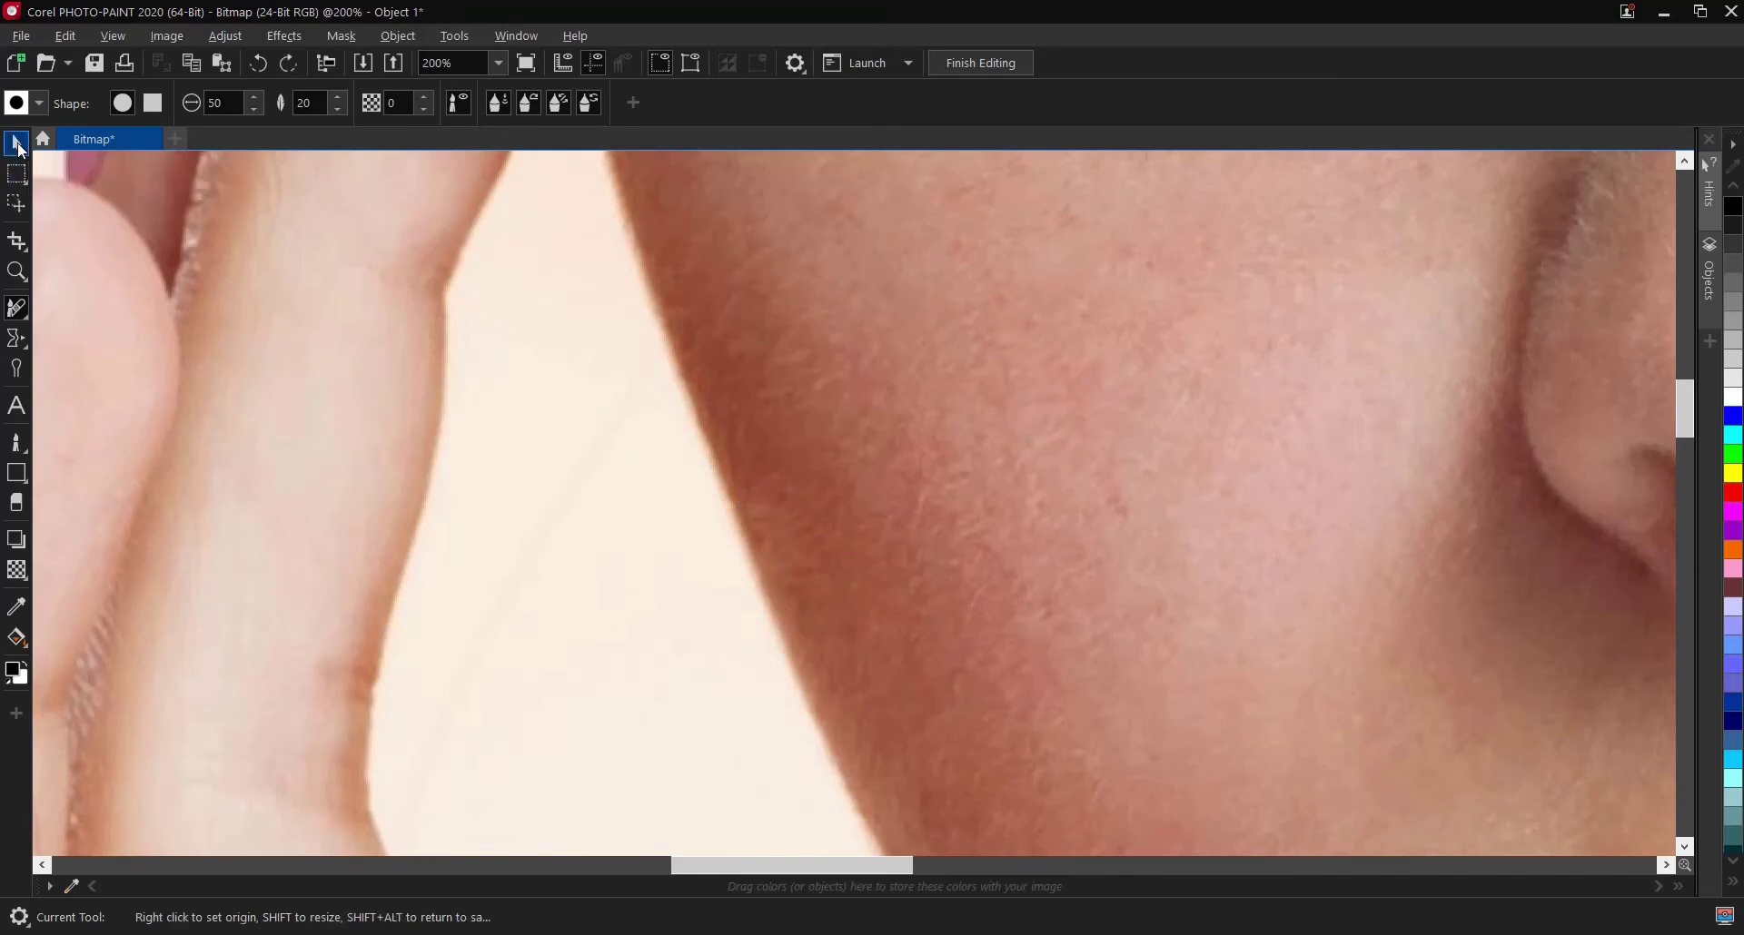
left_click(505, 69)
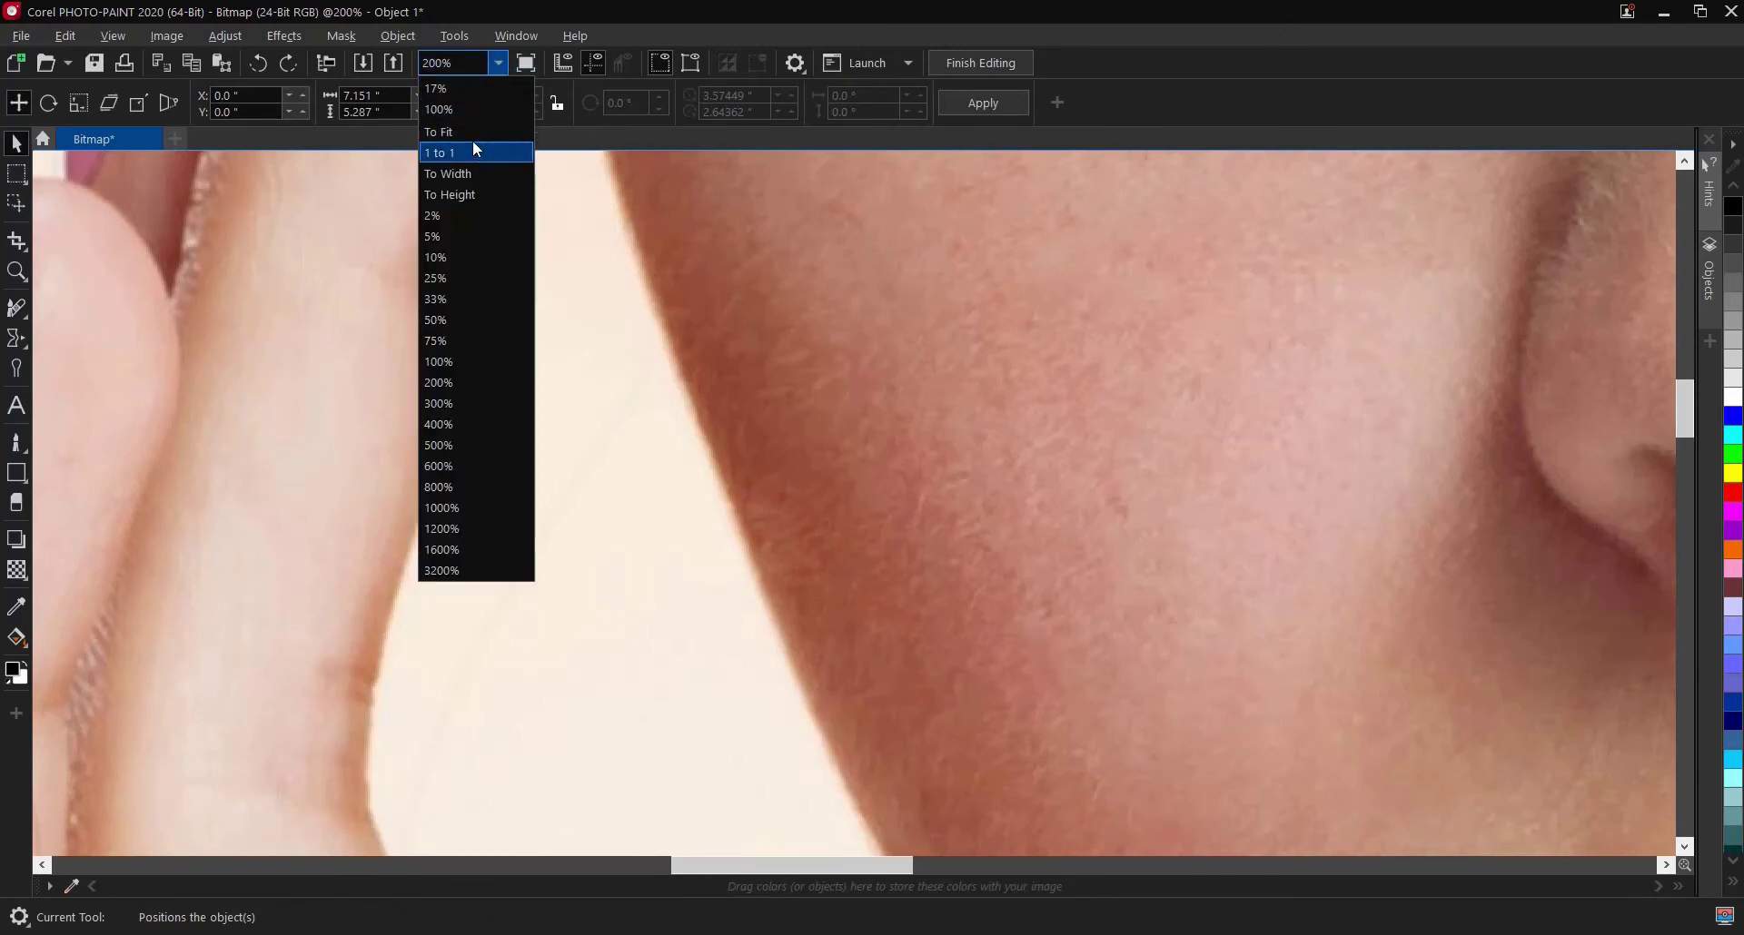
left_click(438, 88)
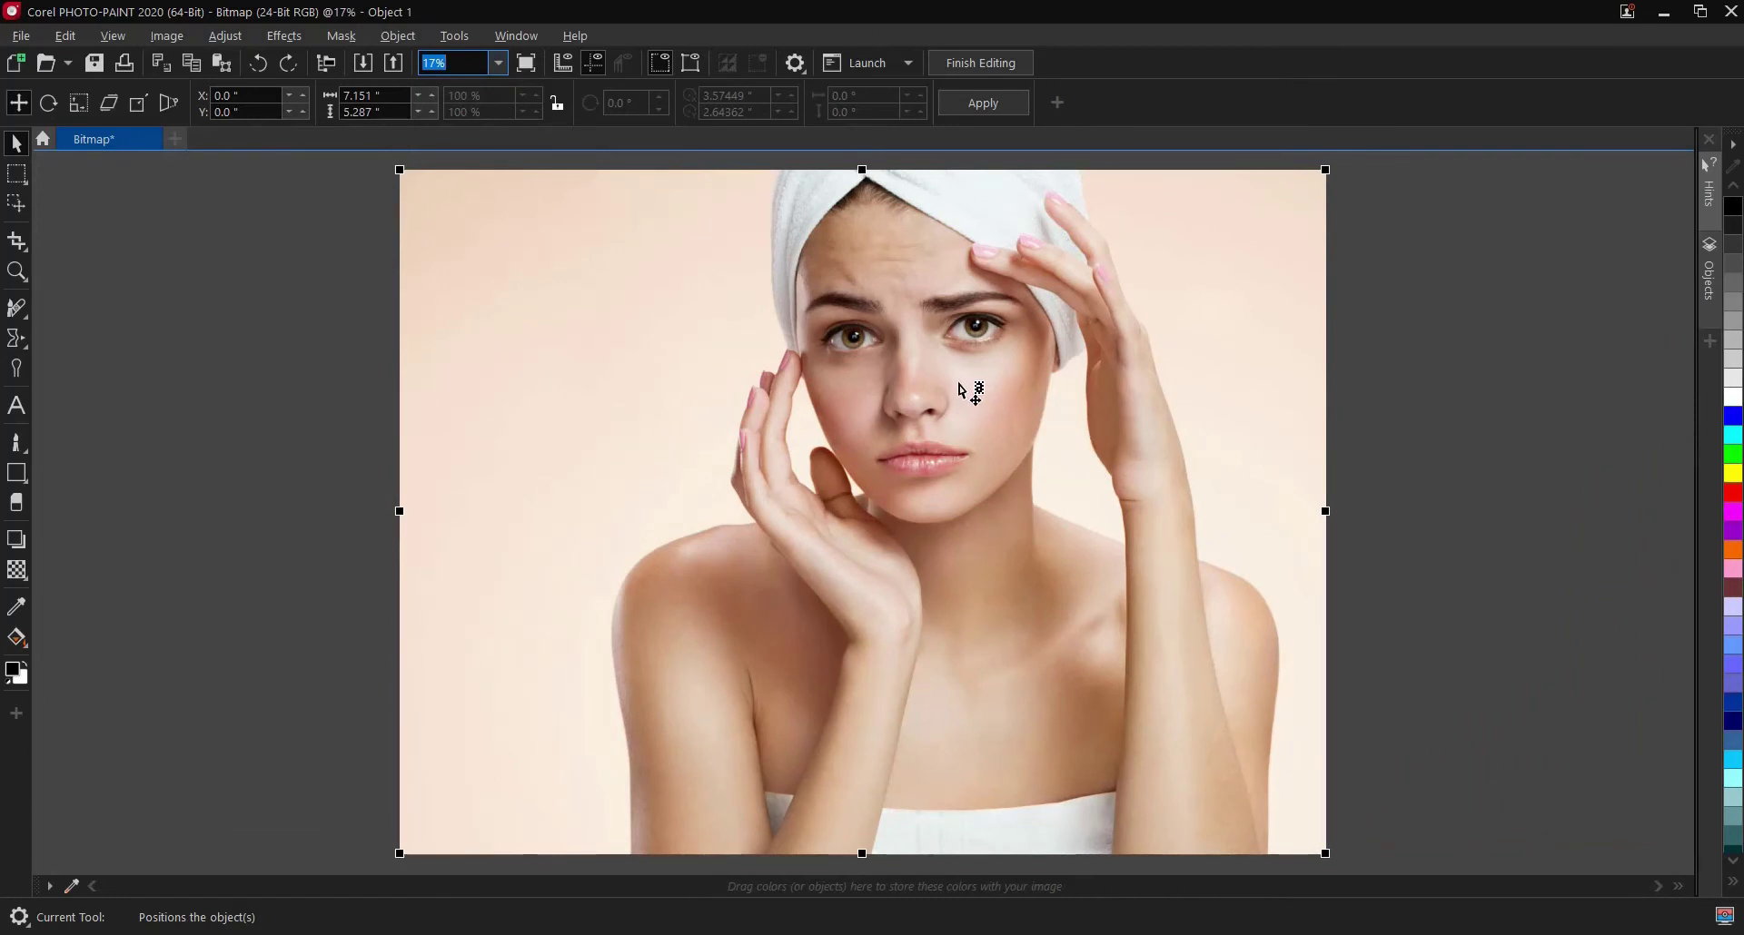
scroll(973, 390, "up", 1)
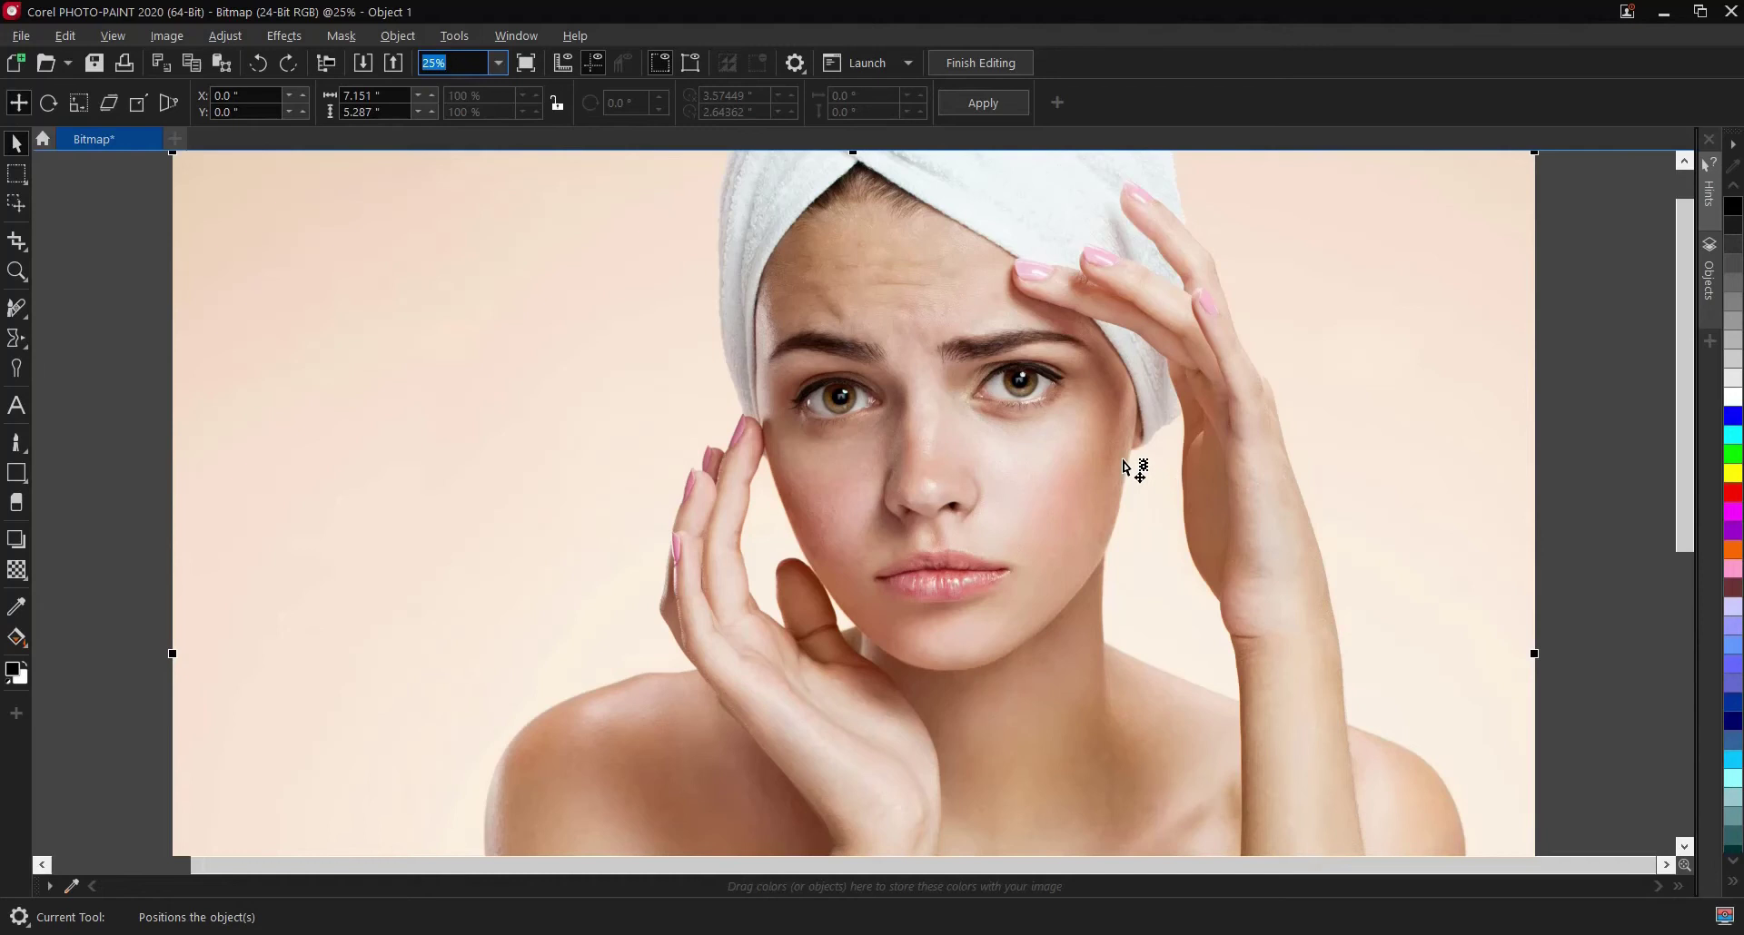
scroll(1134, 465, "up", 1)
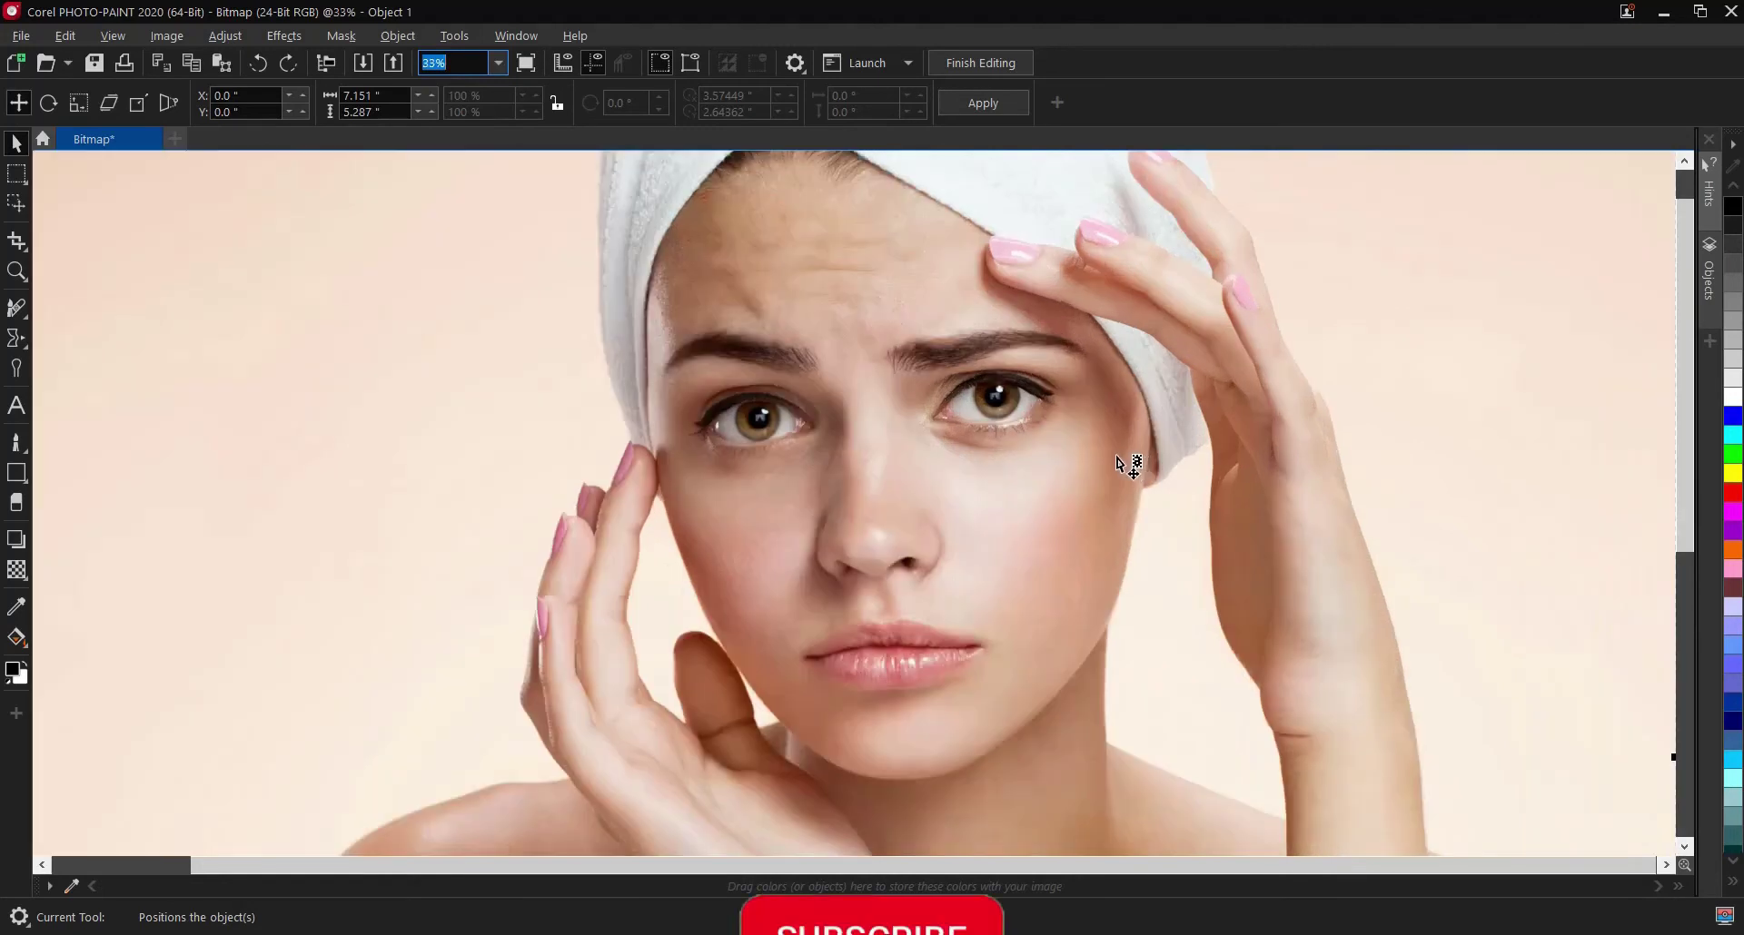
Switch to the plain Clone tool with a nib size of 100.
left_click(20, 310)
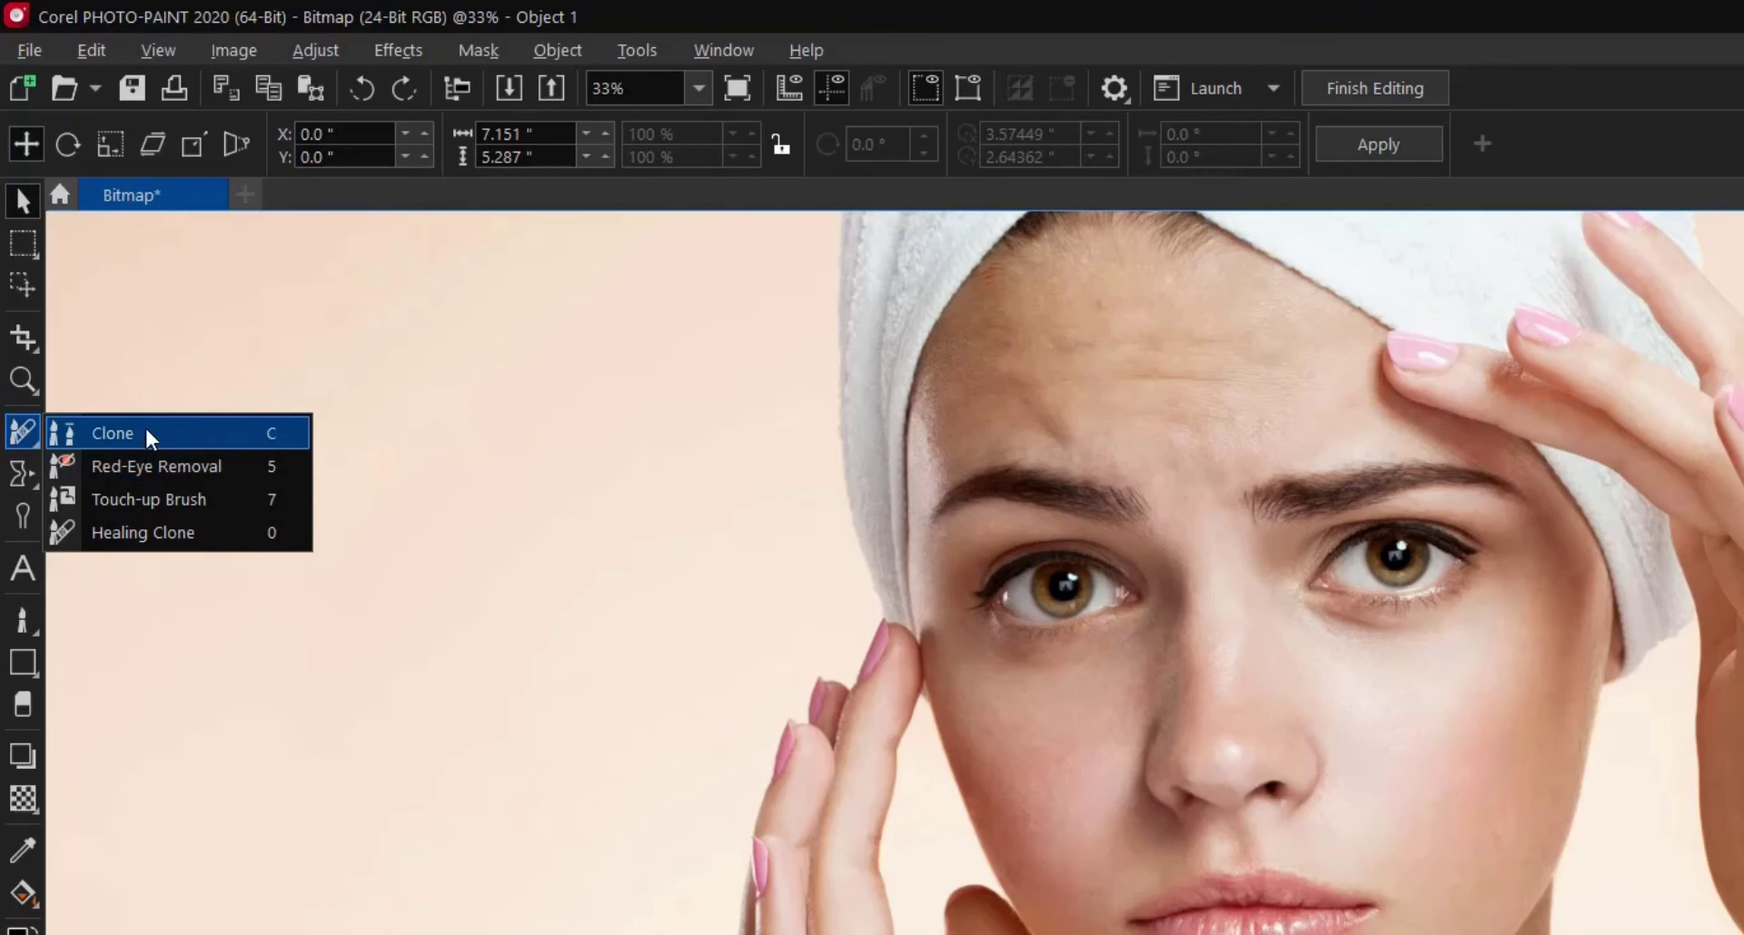
left_click(145, 432)
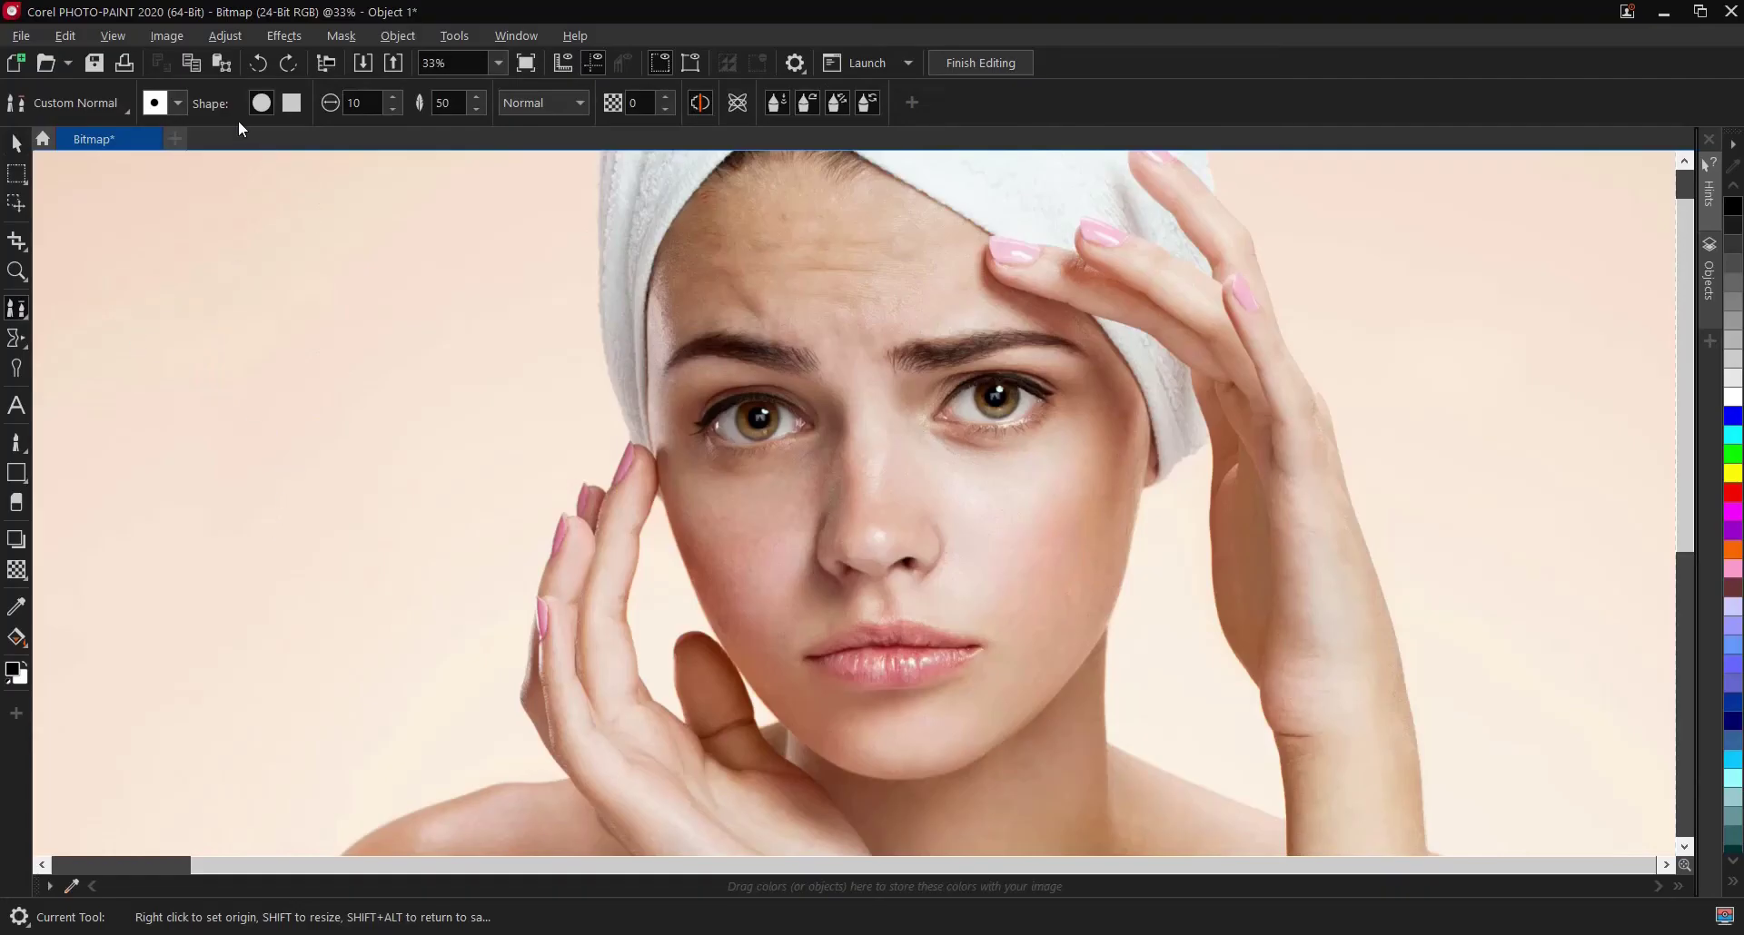
double_click(348, 104)
type("100")
key("Return")
Clone over the two red cheek blemishes, then undo the patches and zoom out to 75%.
right_click(619, 410)
key("ctrl+z")
key("ctrl+z")
scroll(732, 505, "up", 3)
scroll(1024, 417, "up", 1)
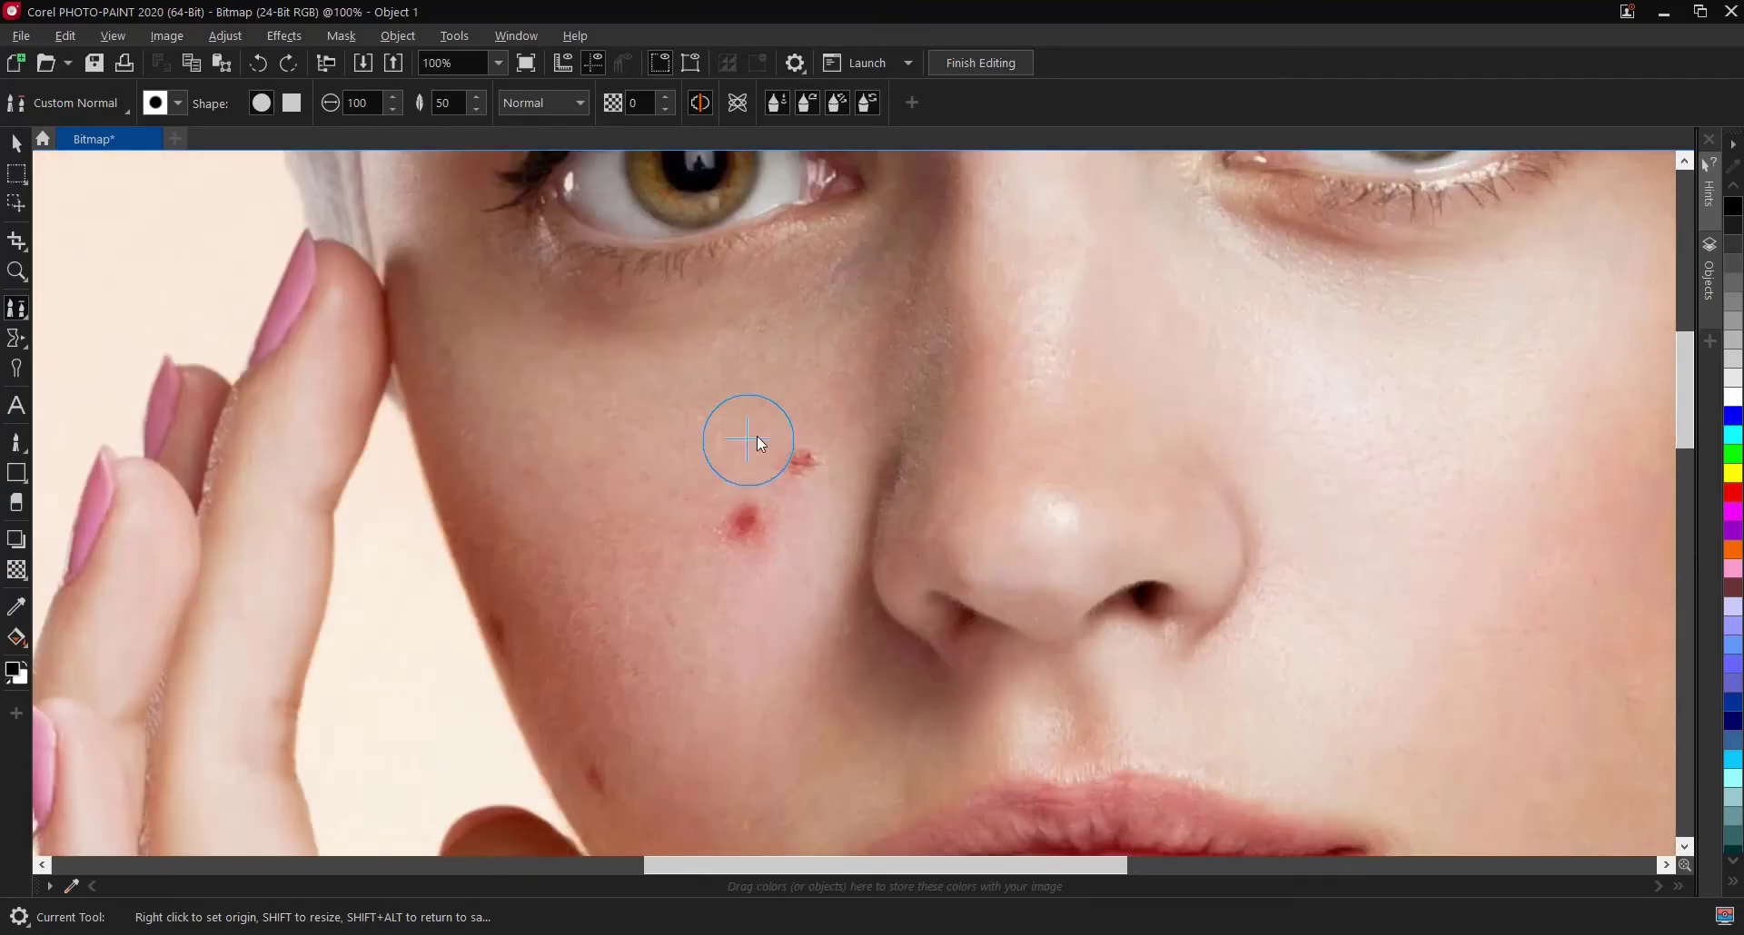
right_click(620, 413)
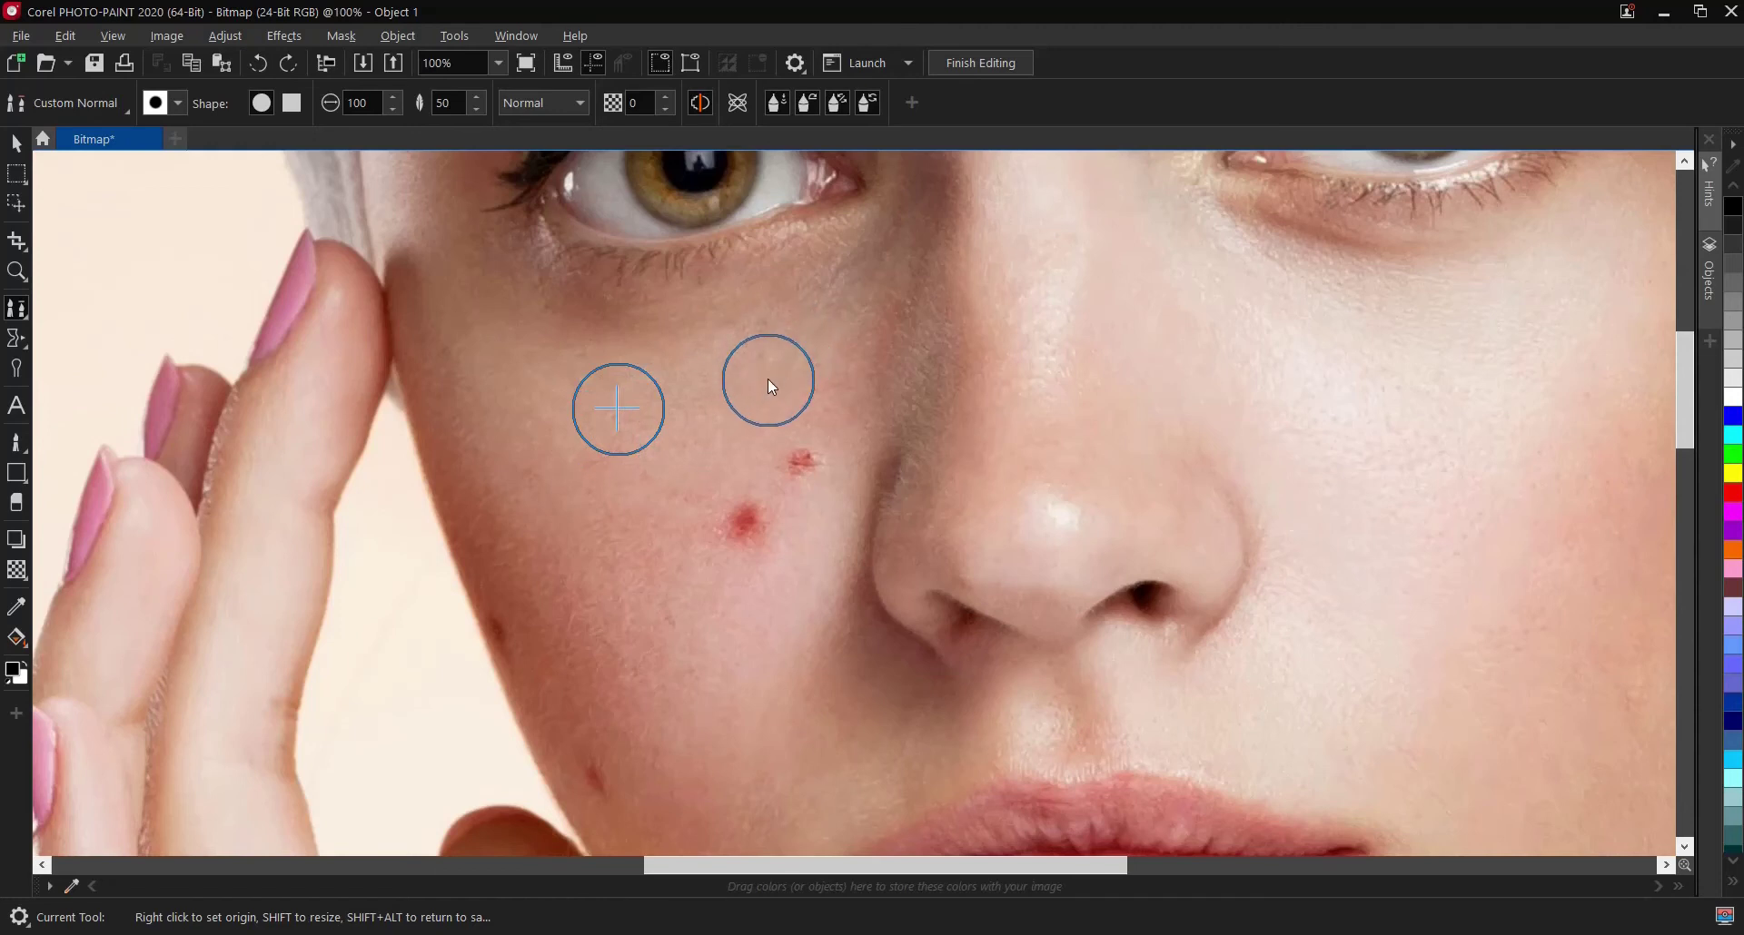
left_click(803, 463)
left_click(745, 527)
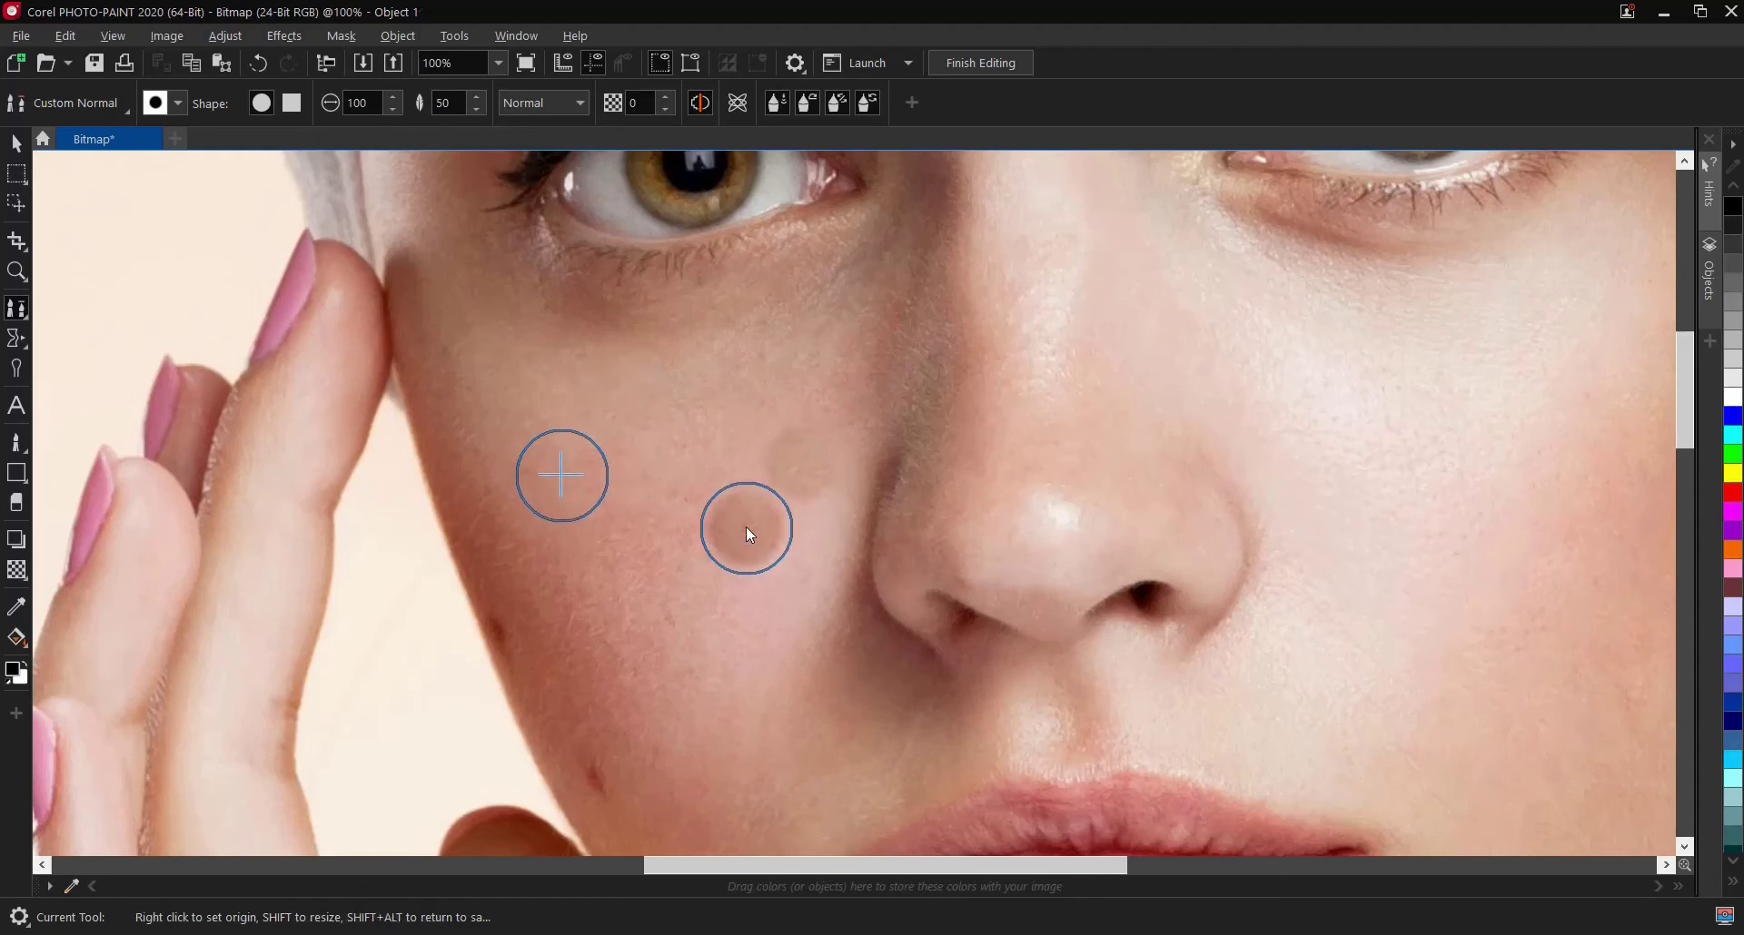
left_click(742, 463)
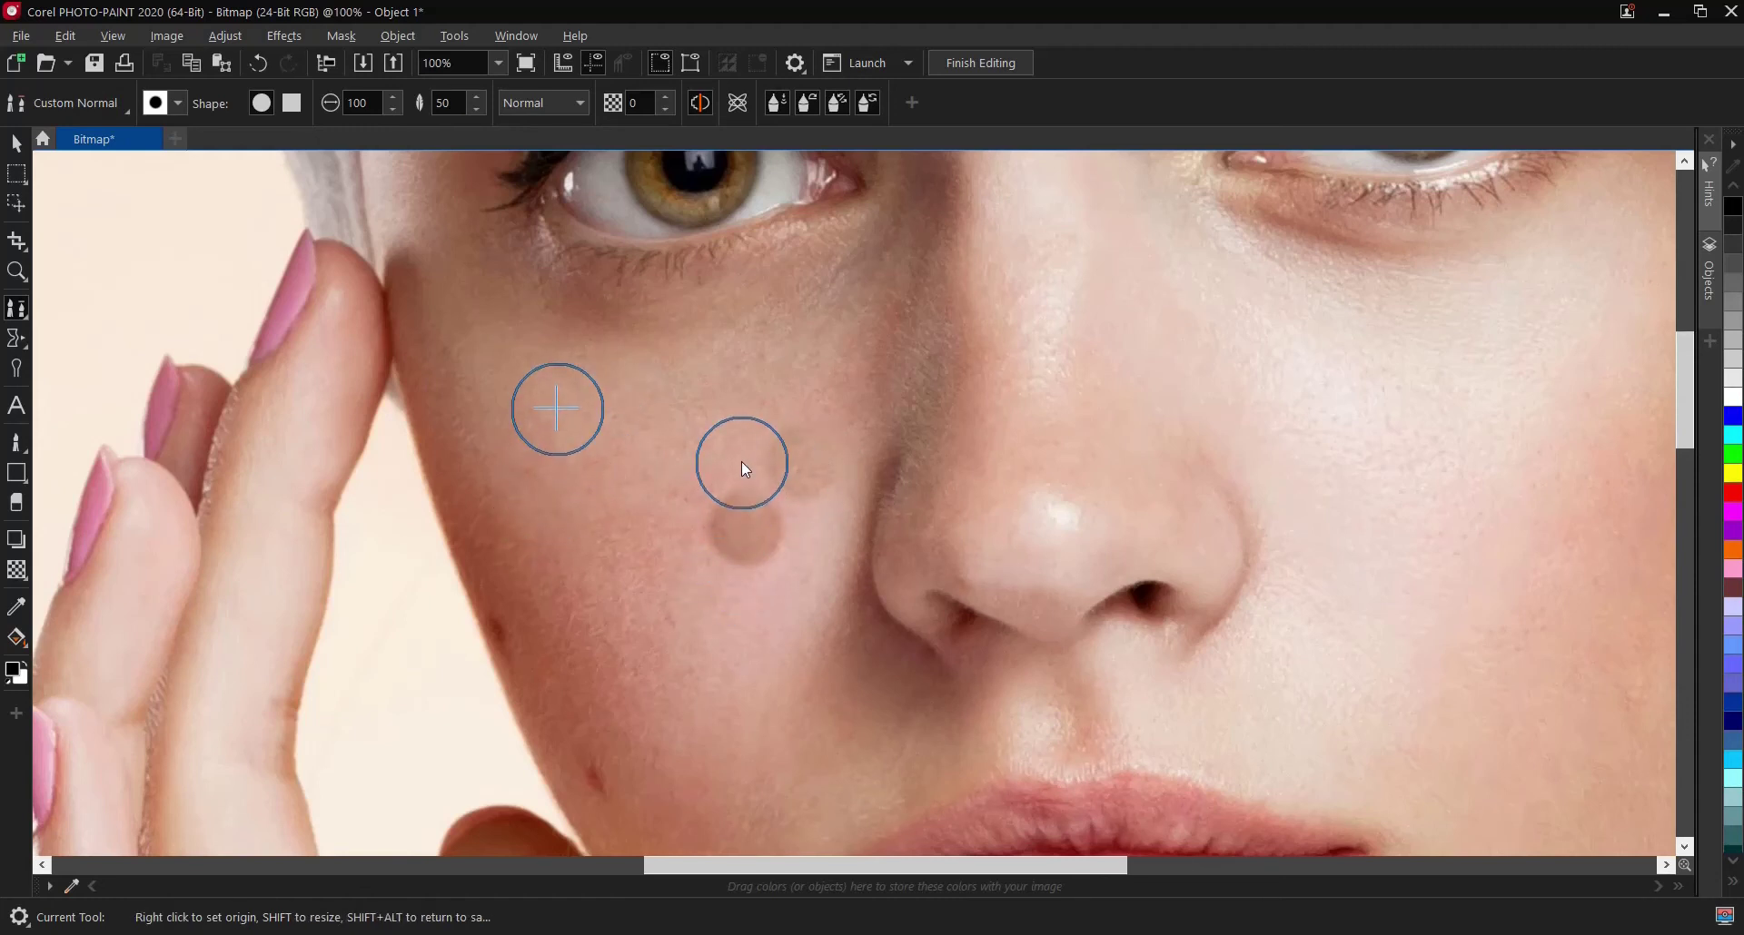
key("ctrl+z")
key("ctrl+z")
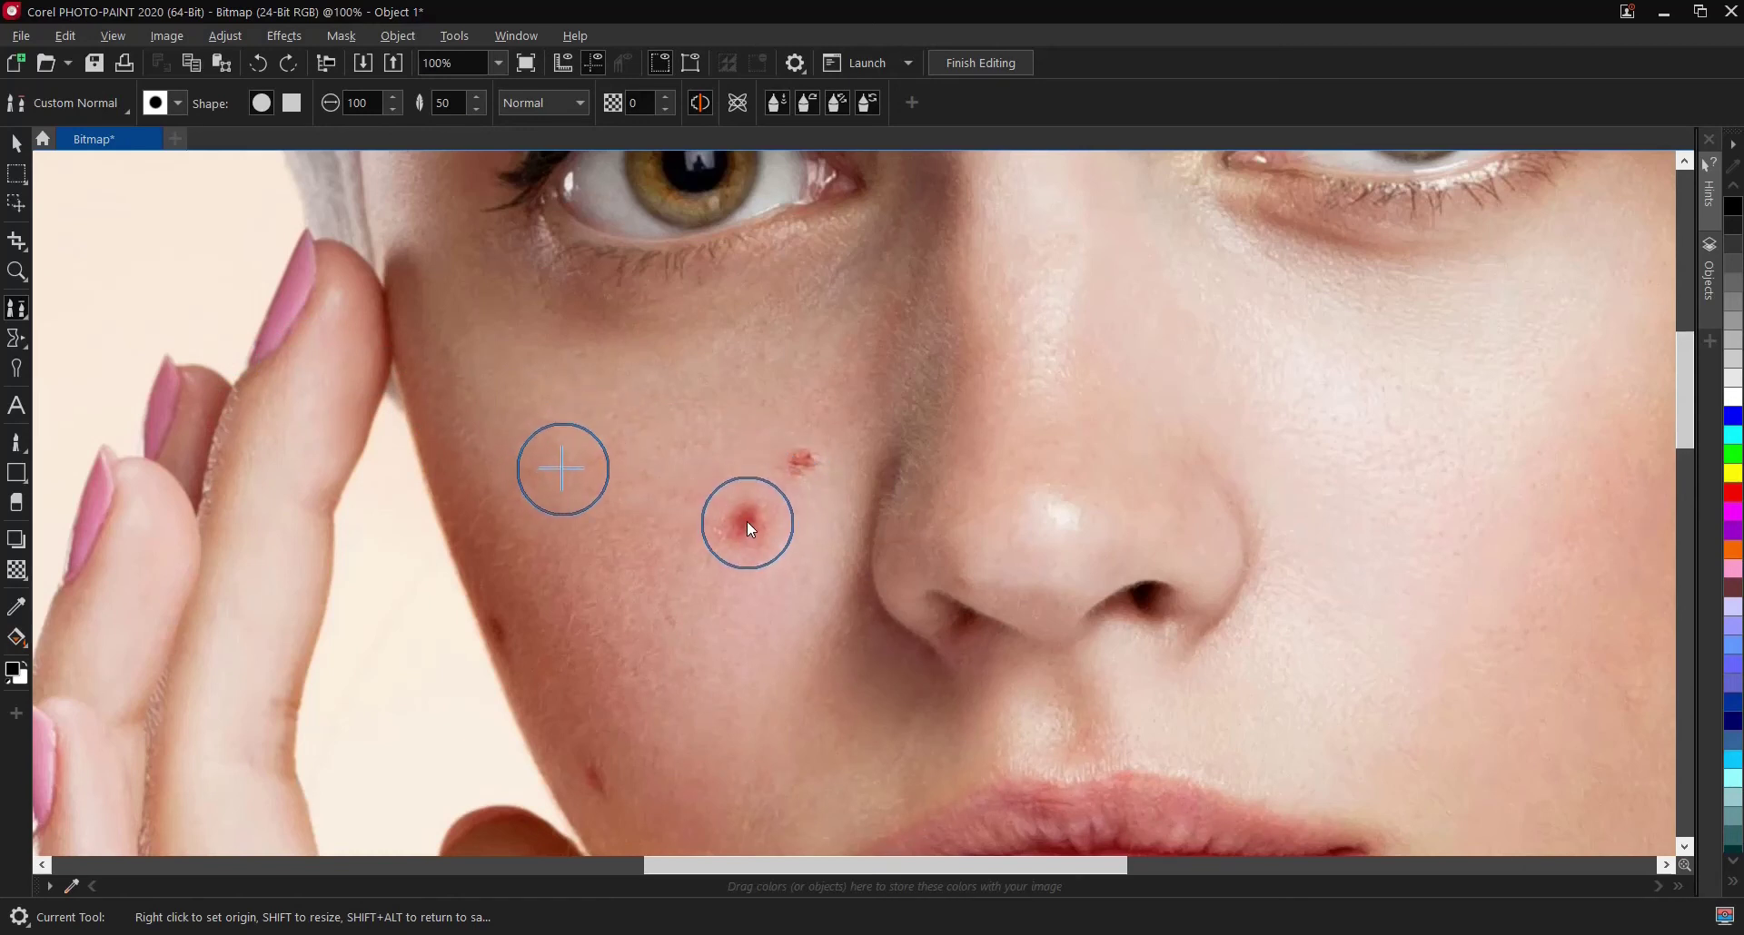
scroll(744, 514, "down", 1)
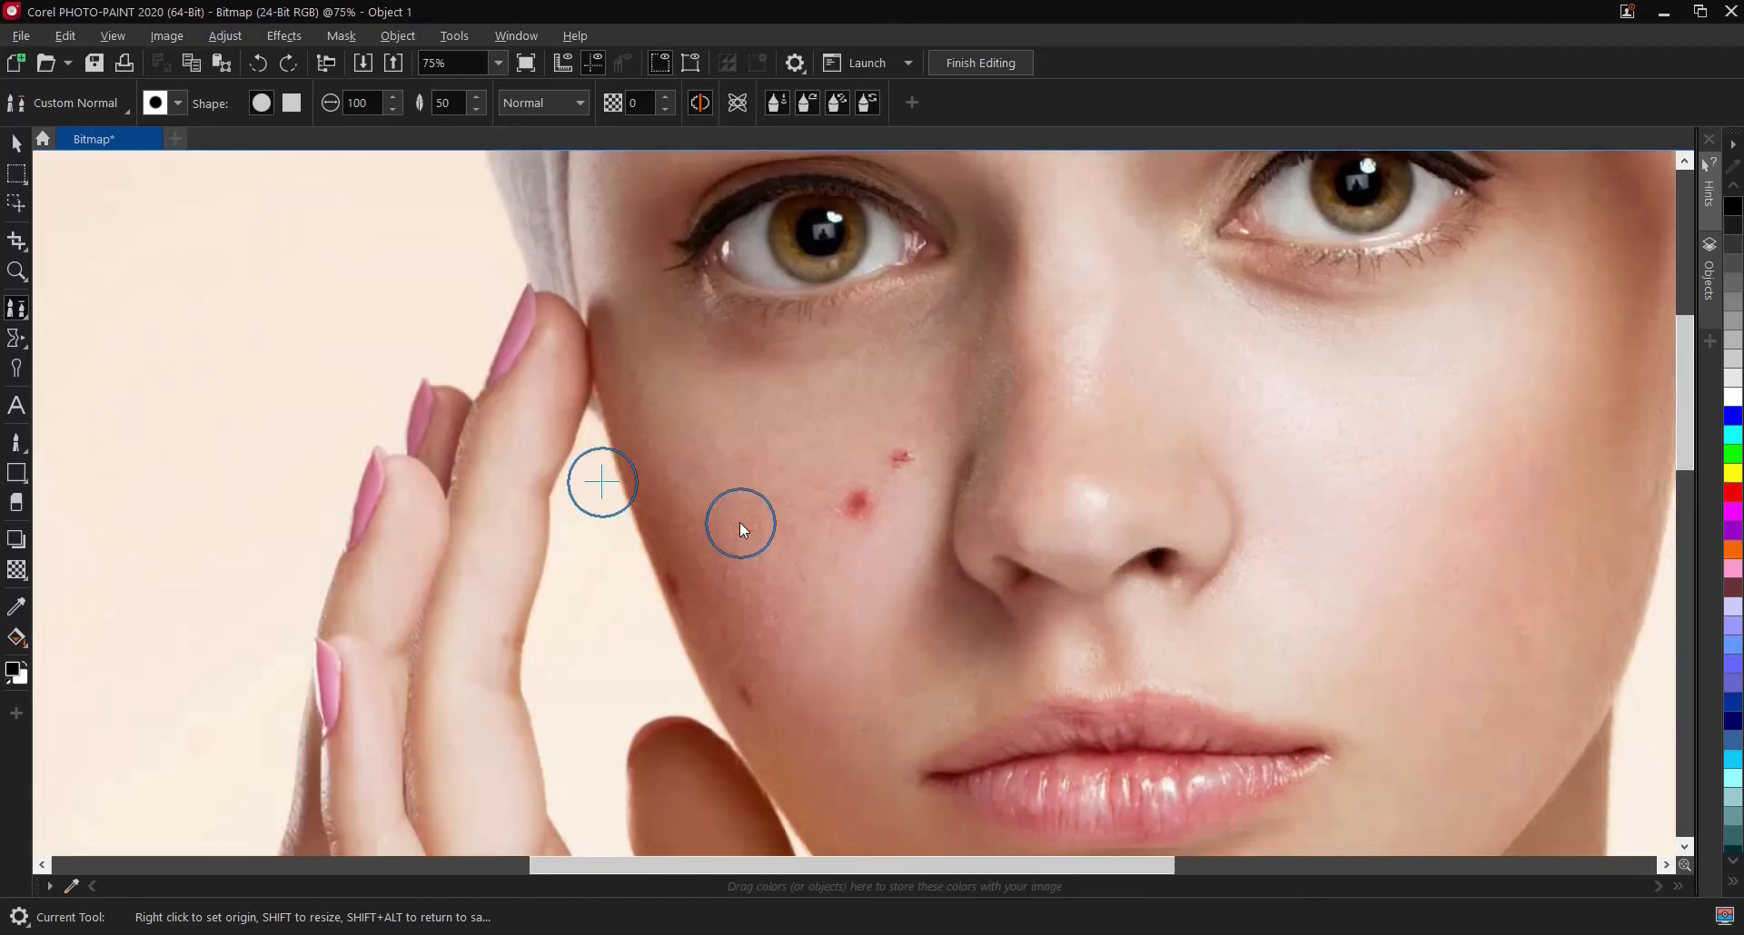
Choose the Healing Clone brush from the Clone tool flyout.
left_click(23, 345)
left_click(24, 315)
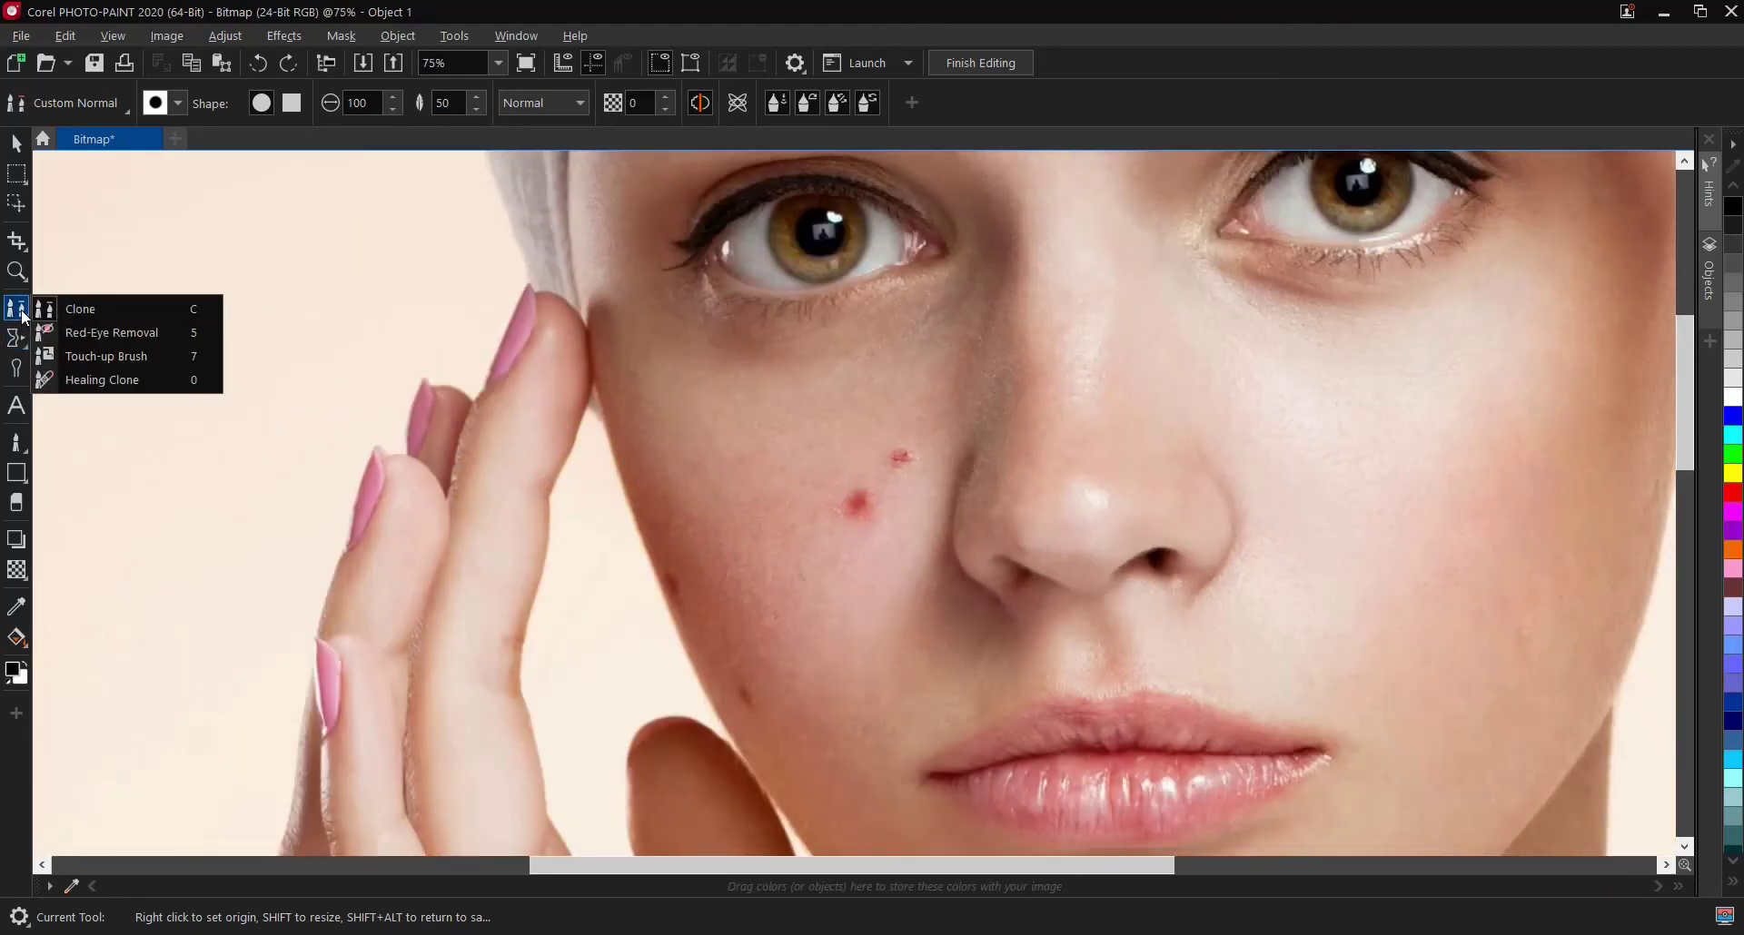
left_click(106, 375)
Toggle Undo and Redo to compare the cheek, ending with the healing undone.
left_click(287, 64)
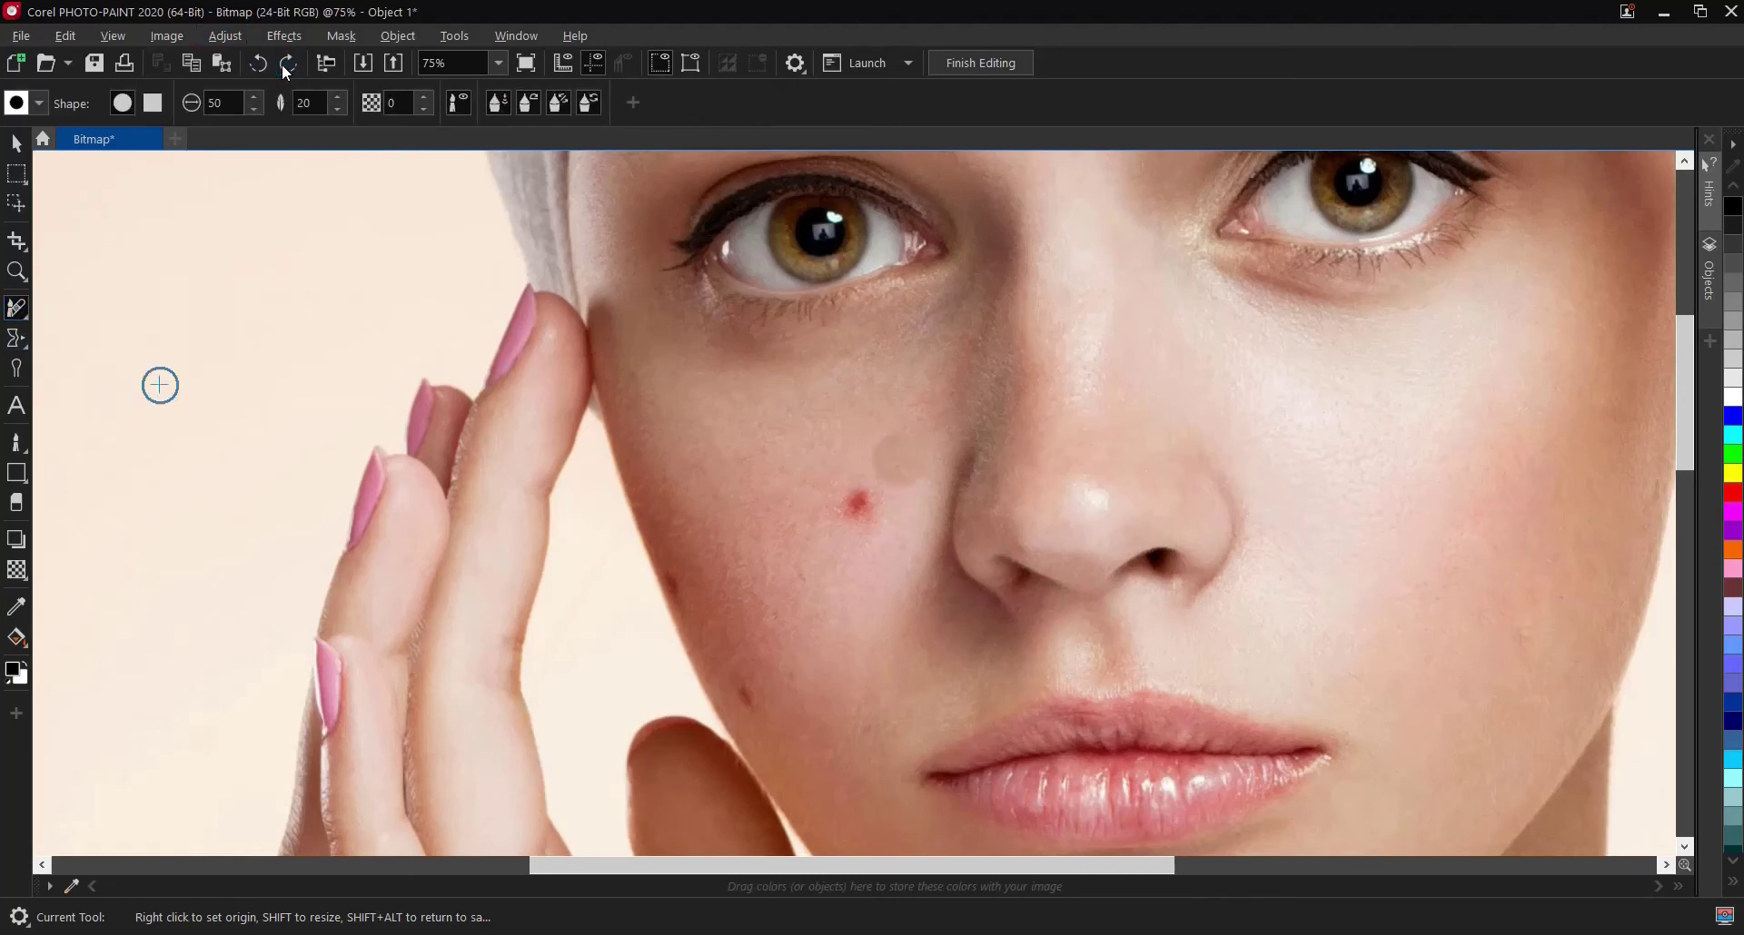
left_click(284, 63)
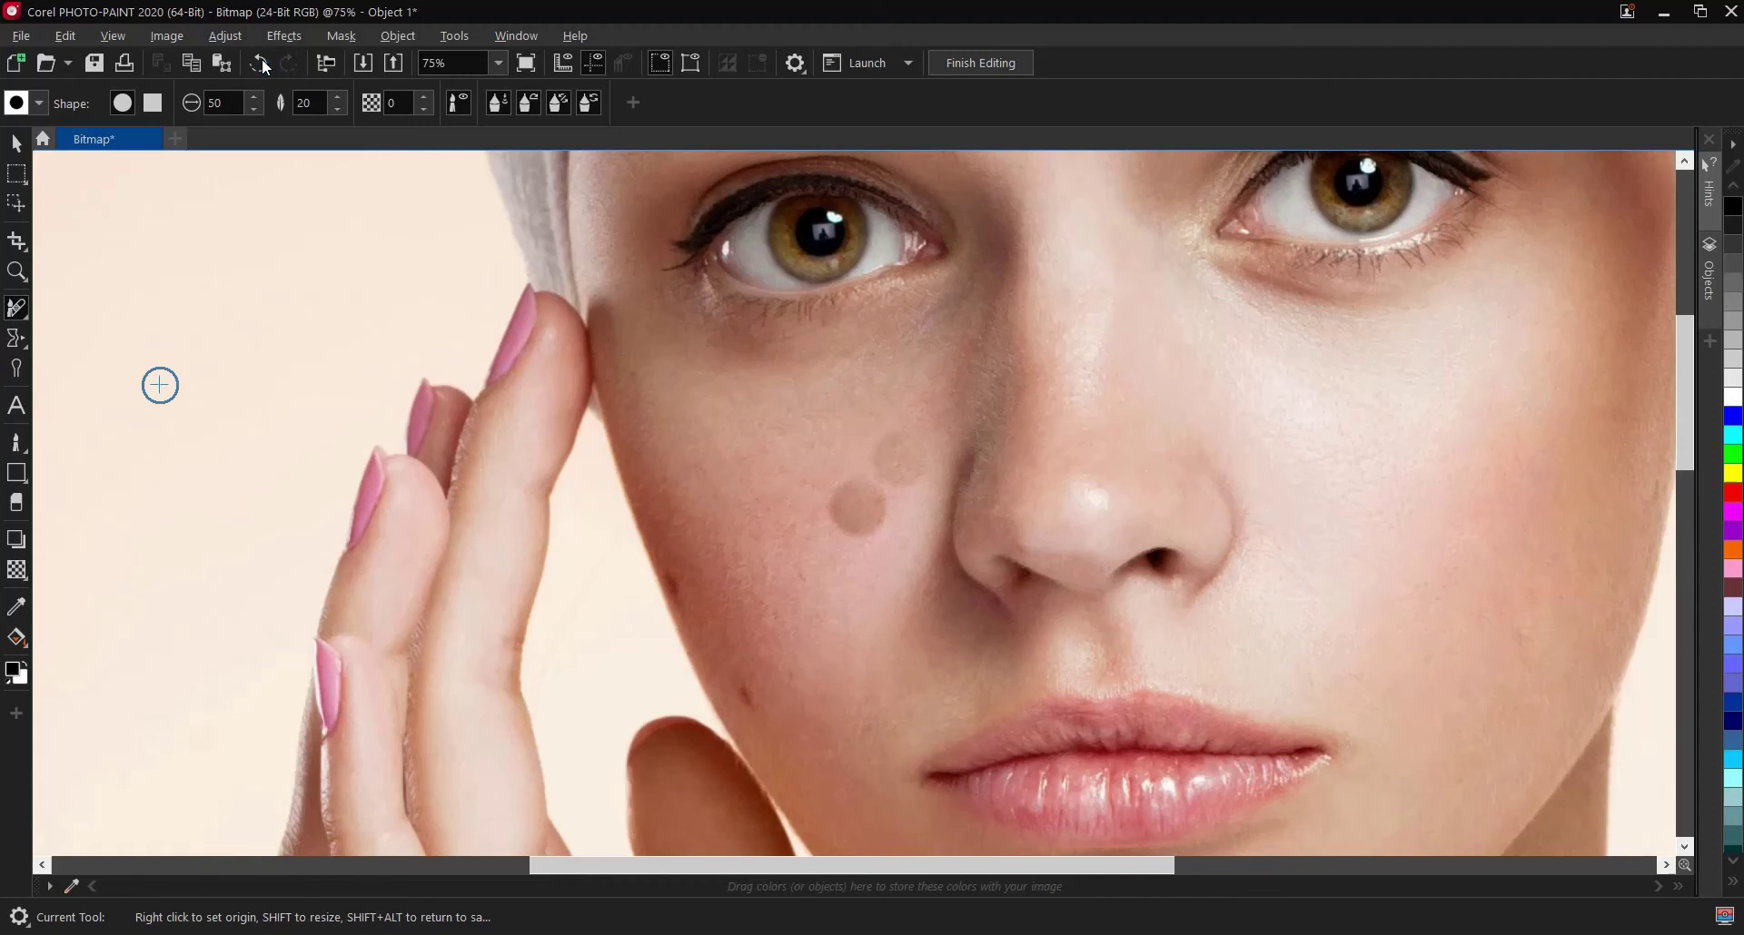
left_click(262, 64)
left_click(263, 63)
left_click(262, 64)
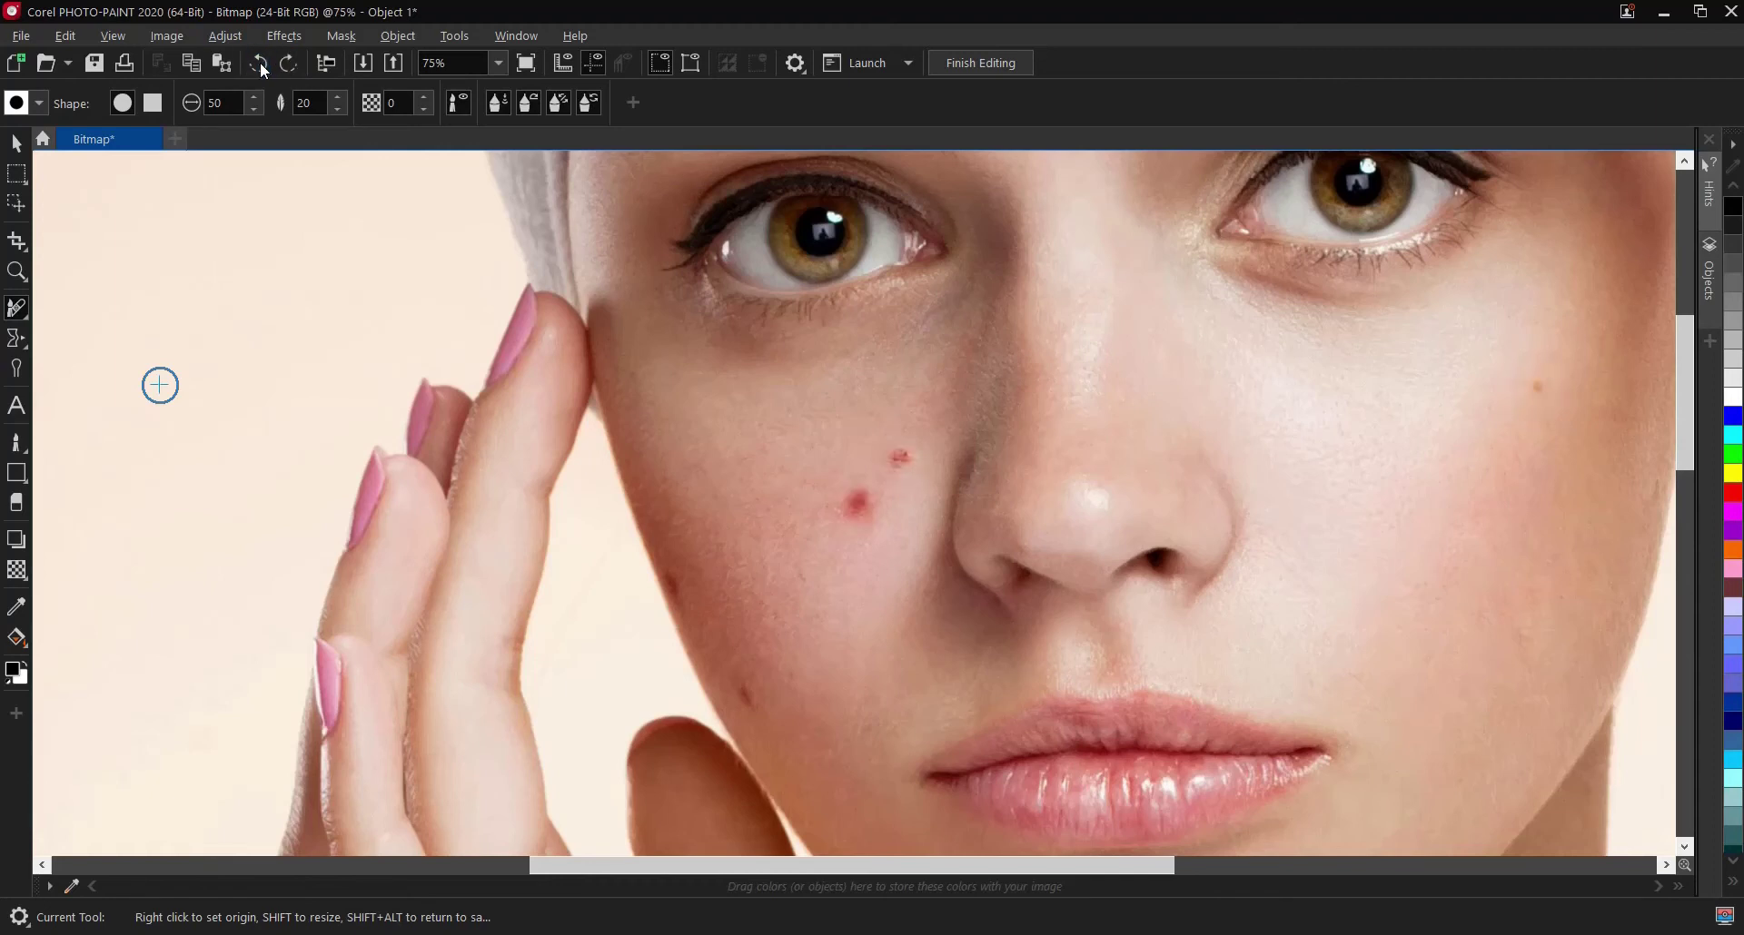
left_click(261, 64)
left_click(287, 63)
left_click(287, 64)
left_click(287, 64)
left_click(287, 63)
left_click(287, 64)
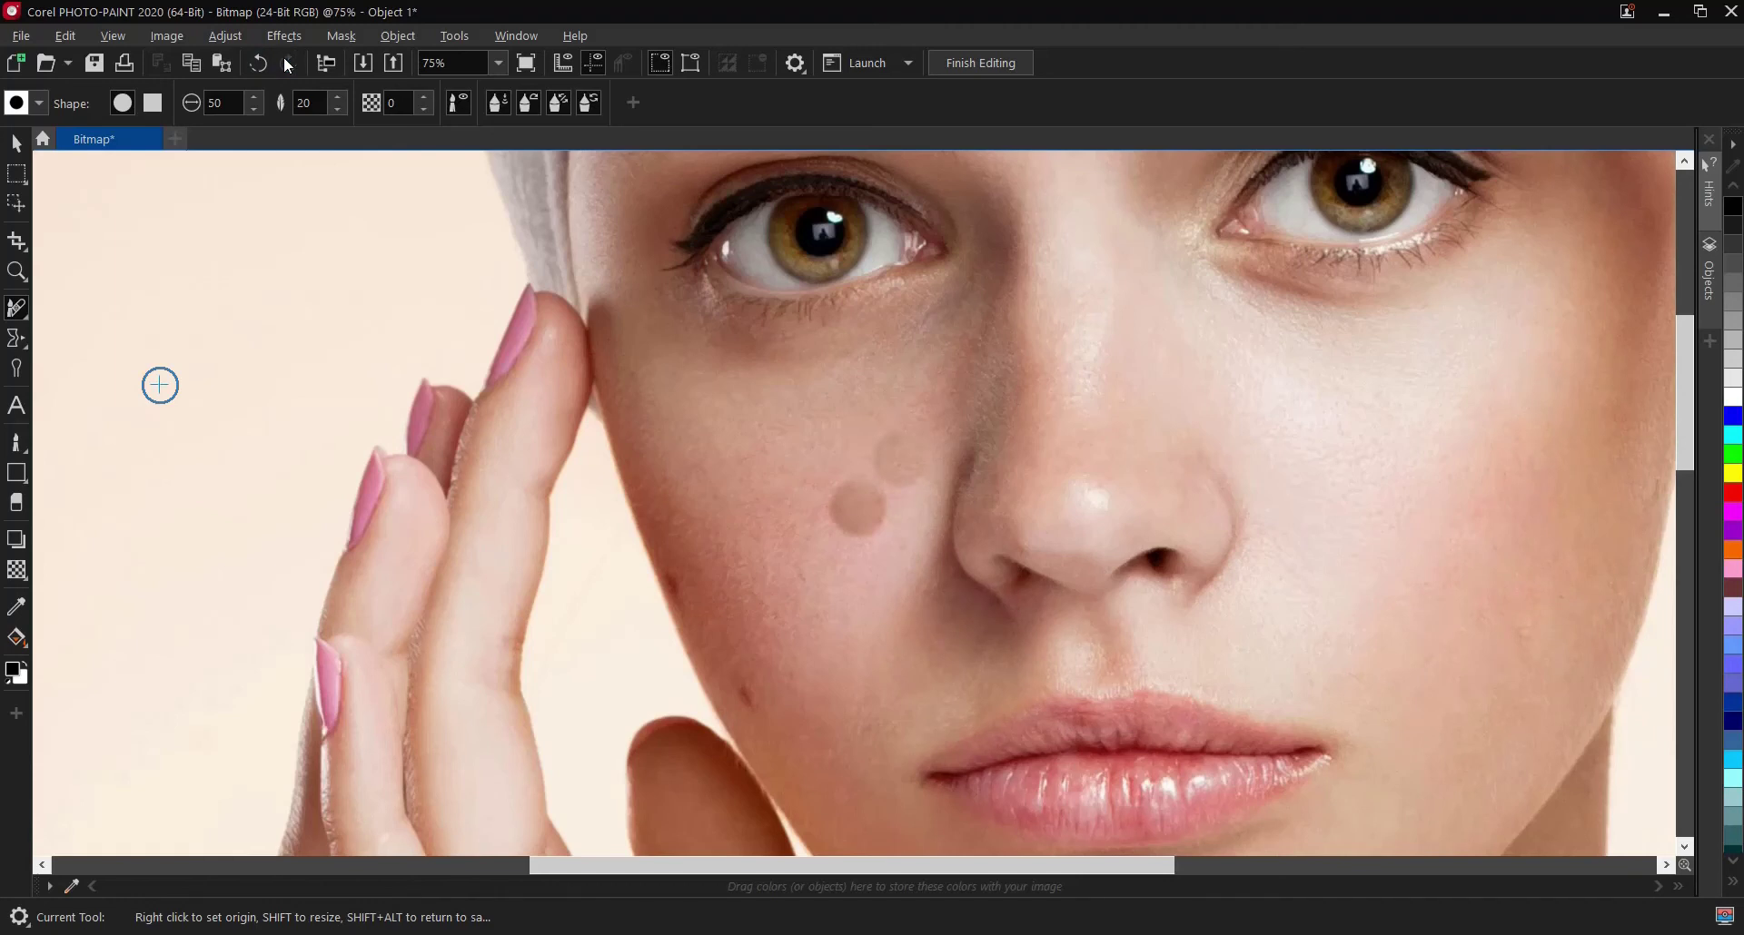
left_click(261, 64)
left_click(261, 63)
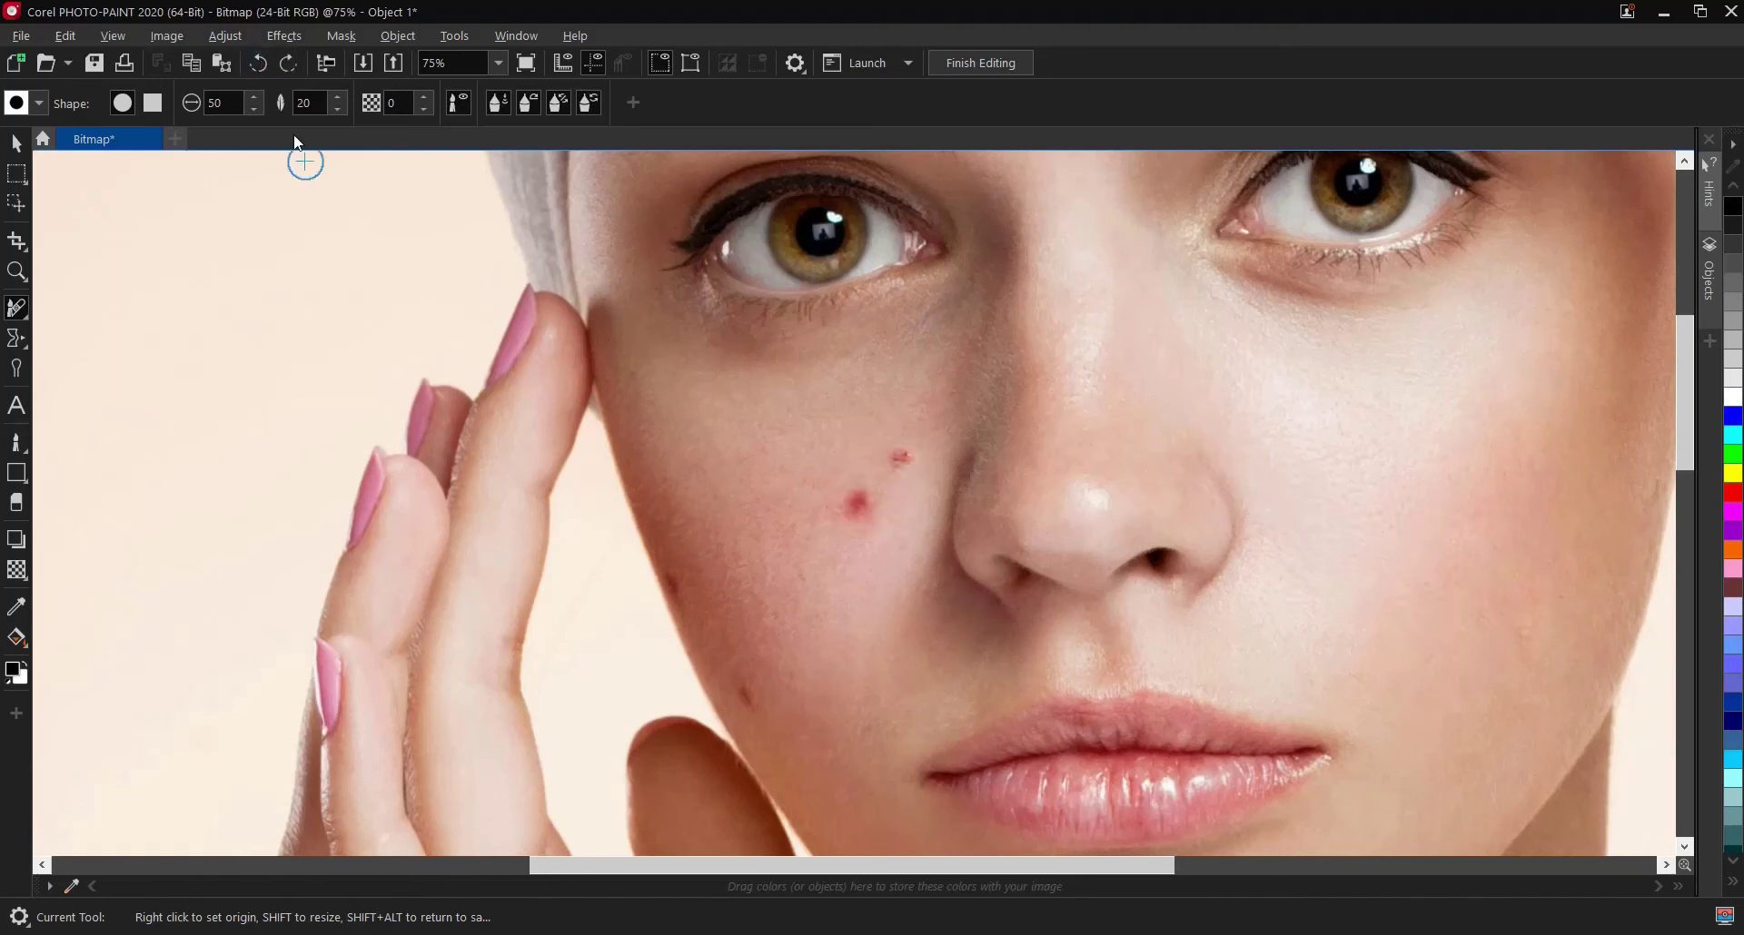
Reselect the Healing Clone brush from the Clone flyout.
left_click(21, 341)
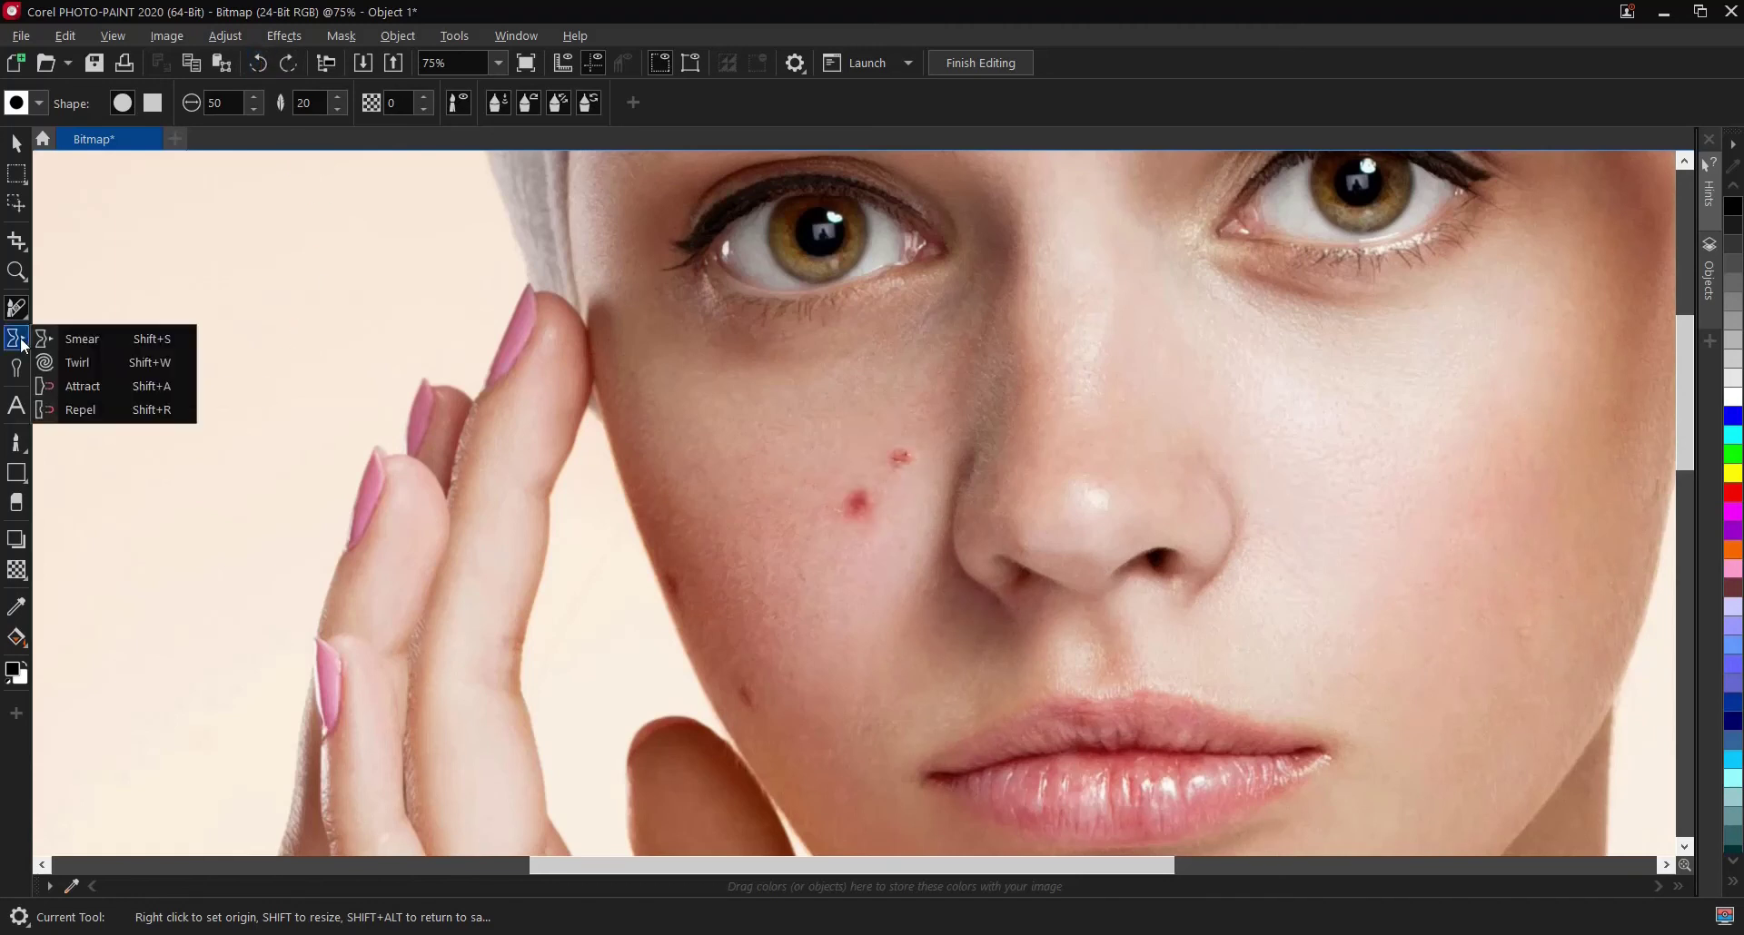
left_click(21, 314)
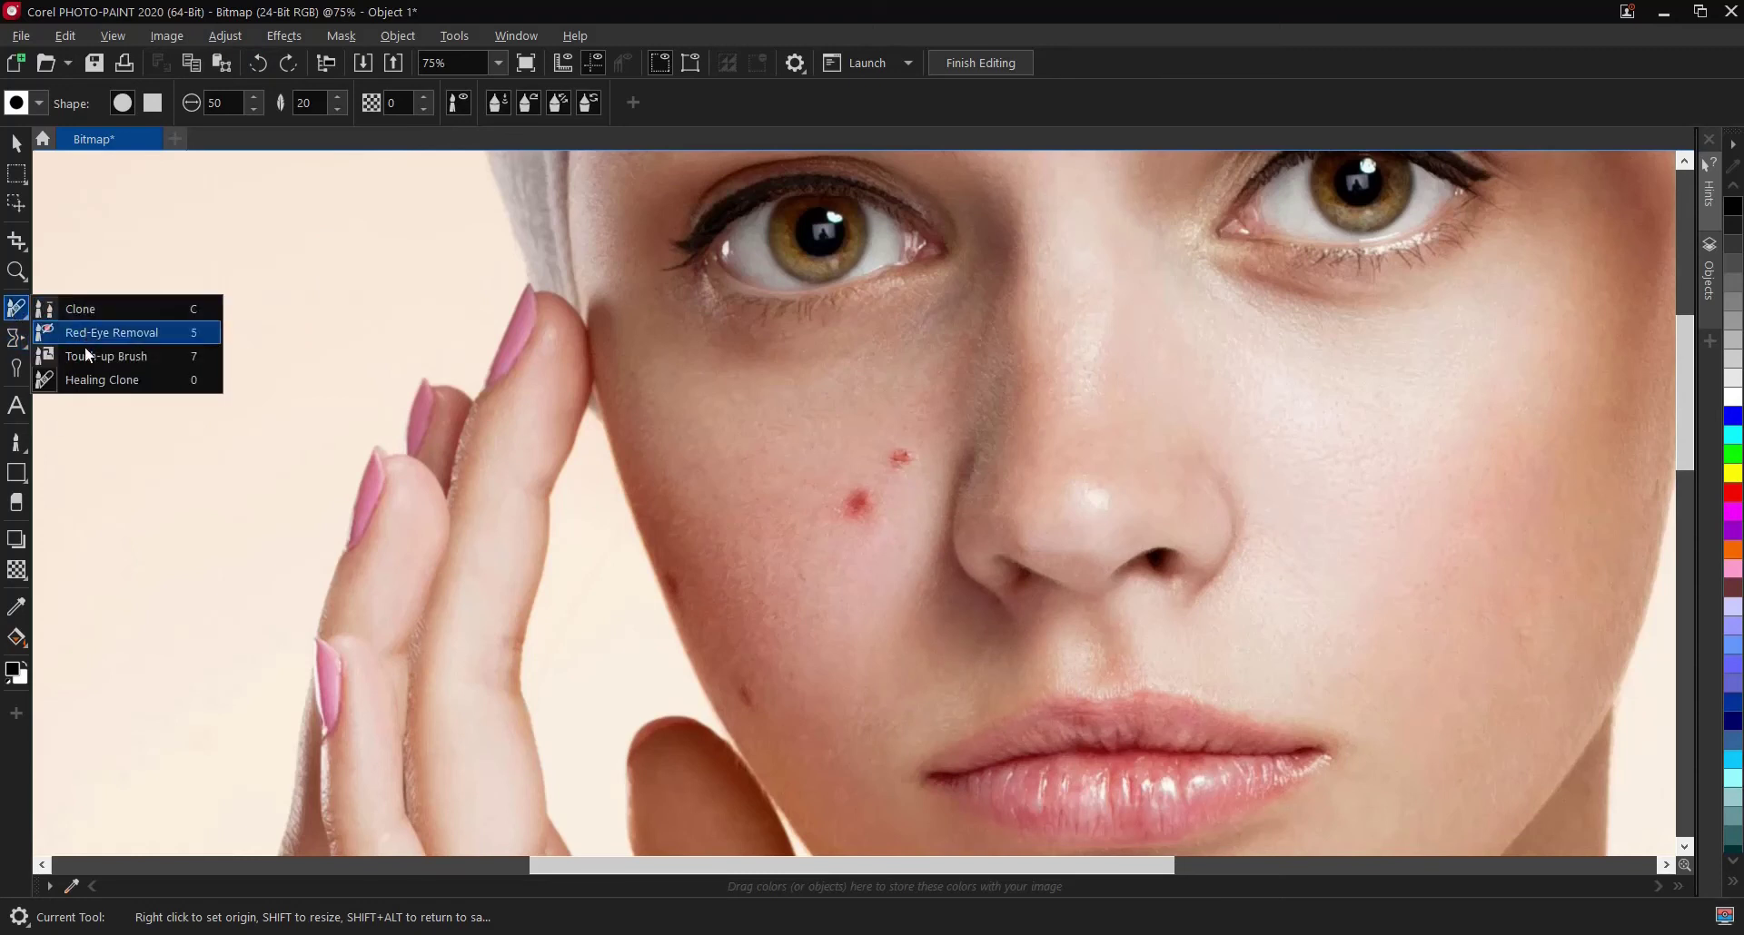
left_click(95, 380)
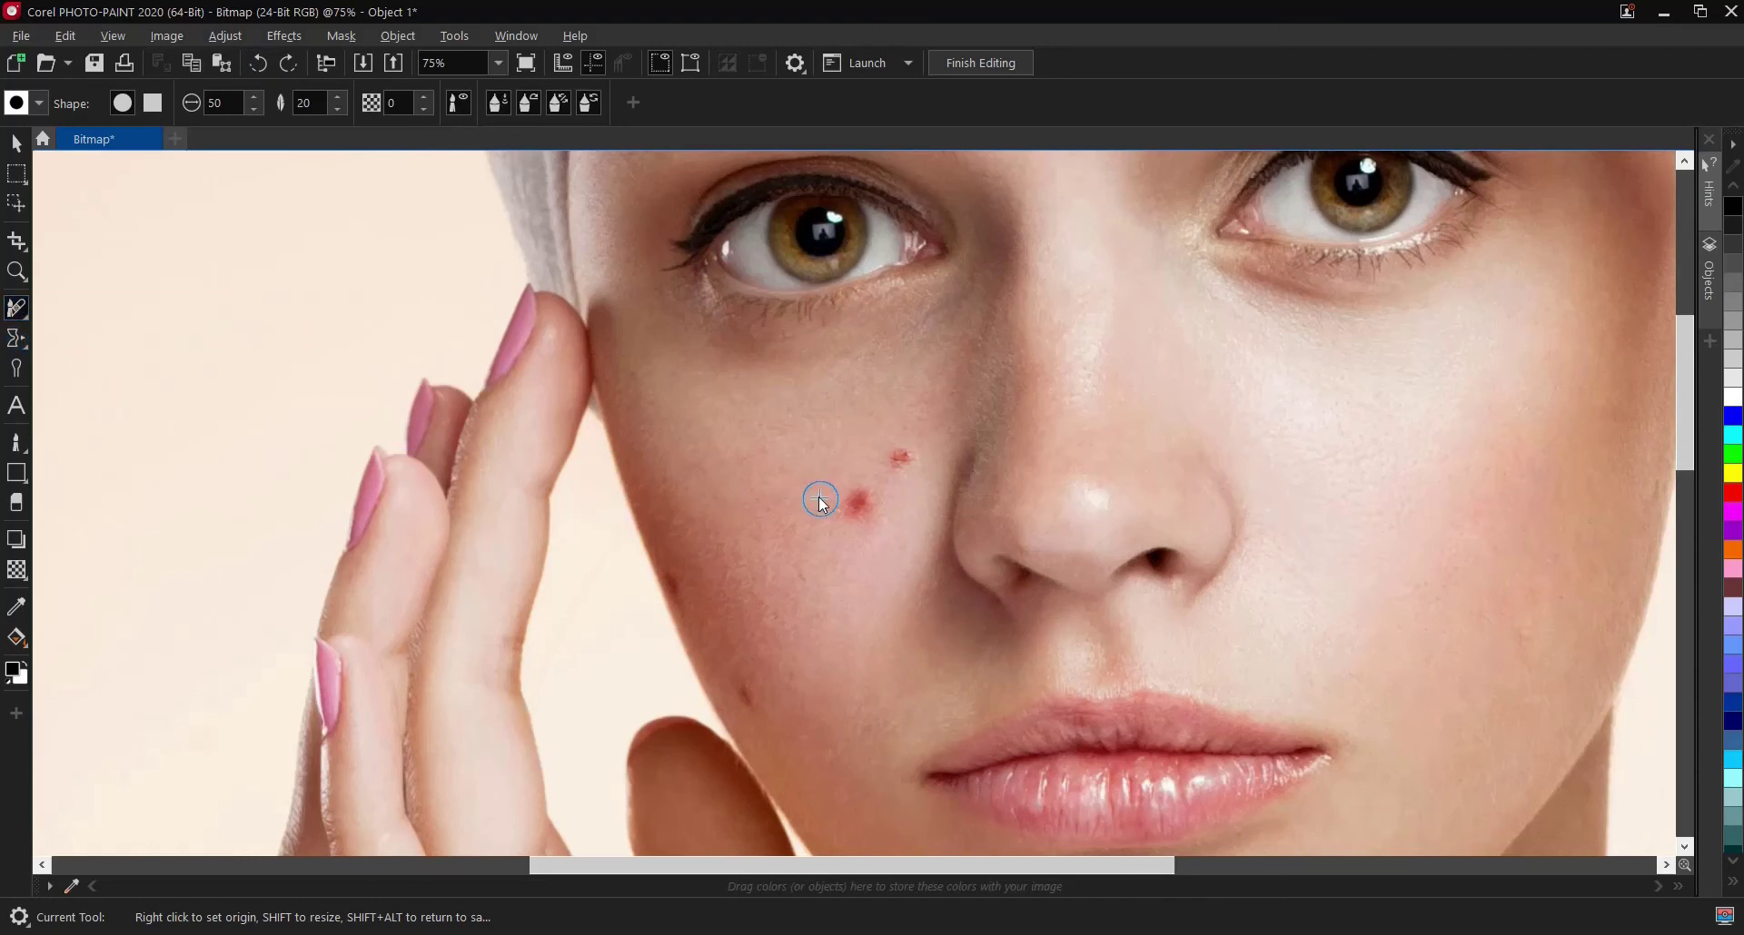
Sample clean cheek skin as the source and heal both red spots on the left cheek.
right_click(838, 438)
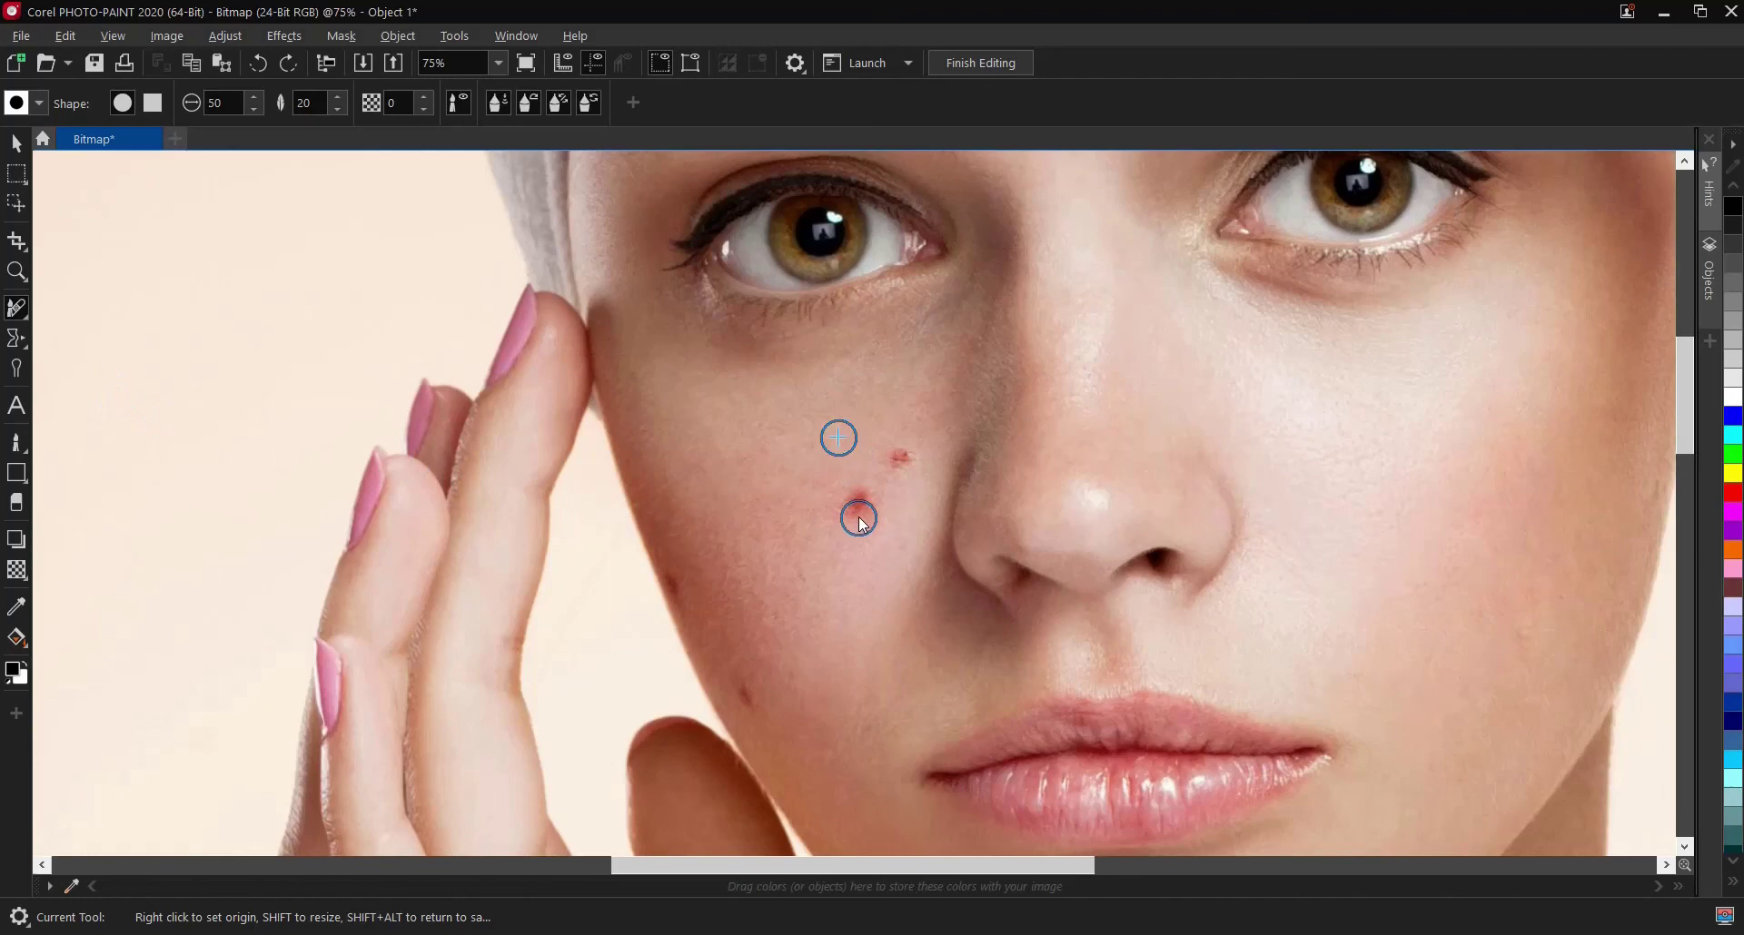
scroll(862, 525, "up", 1)
left_click_drag(859, 492, 843, 495)
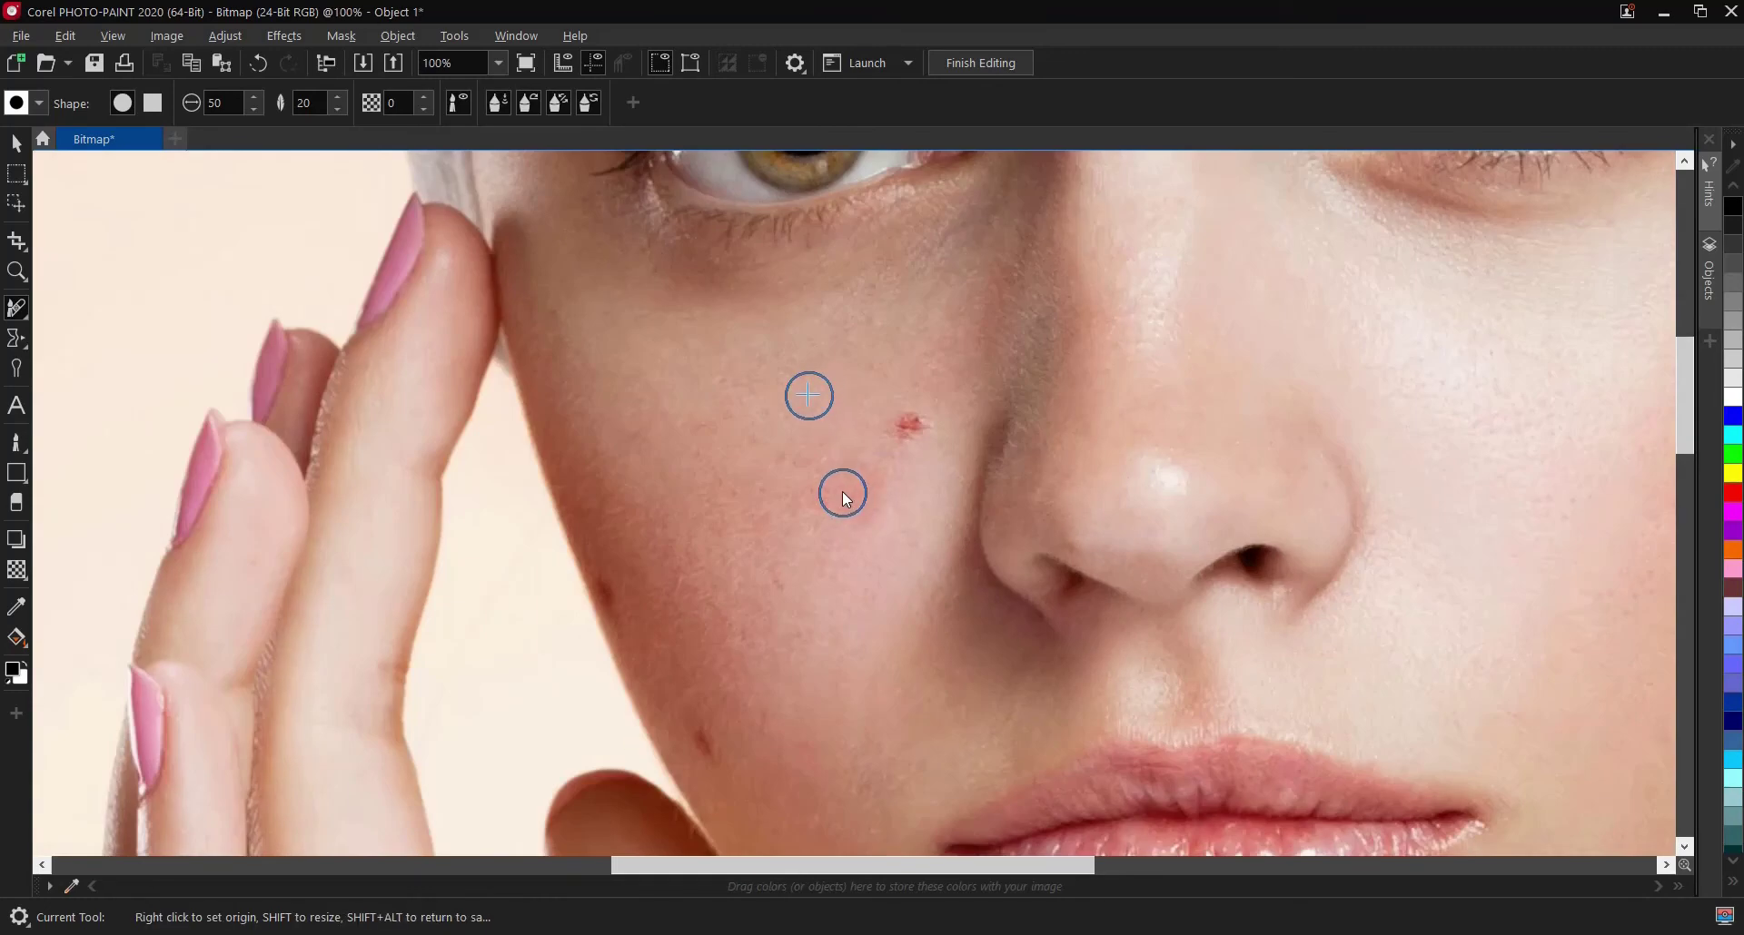
left_click_drag(890, 444, 915, 424)
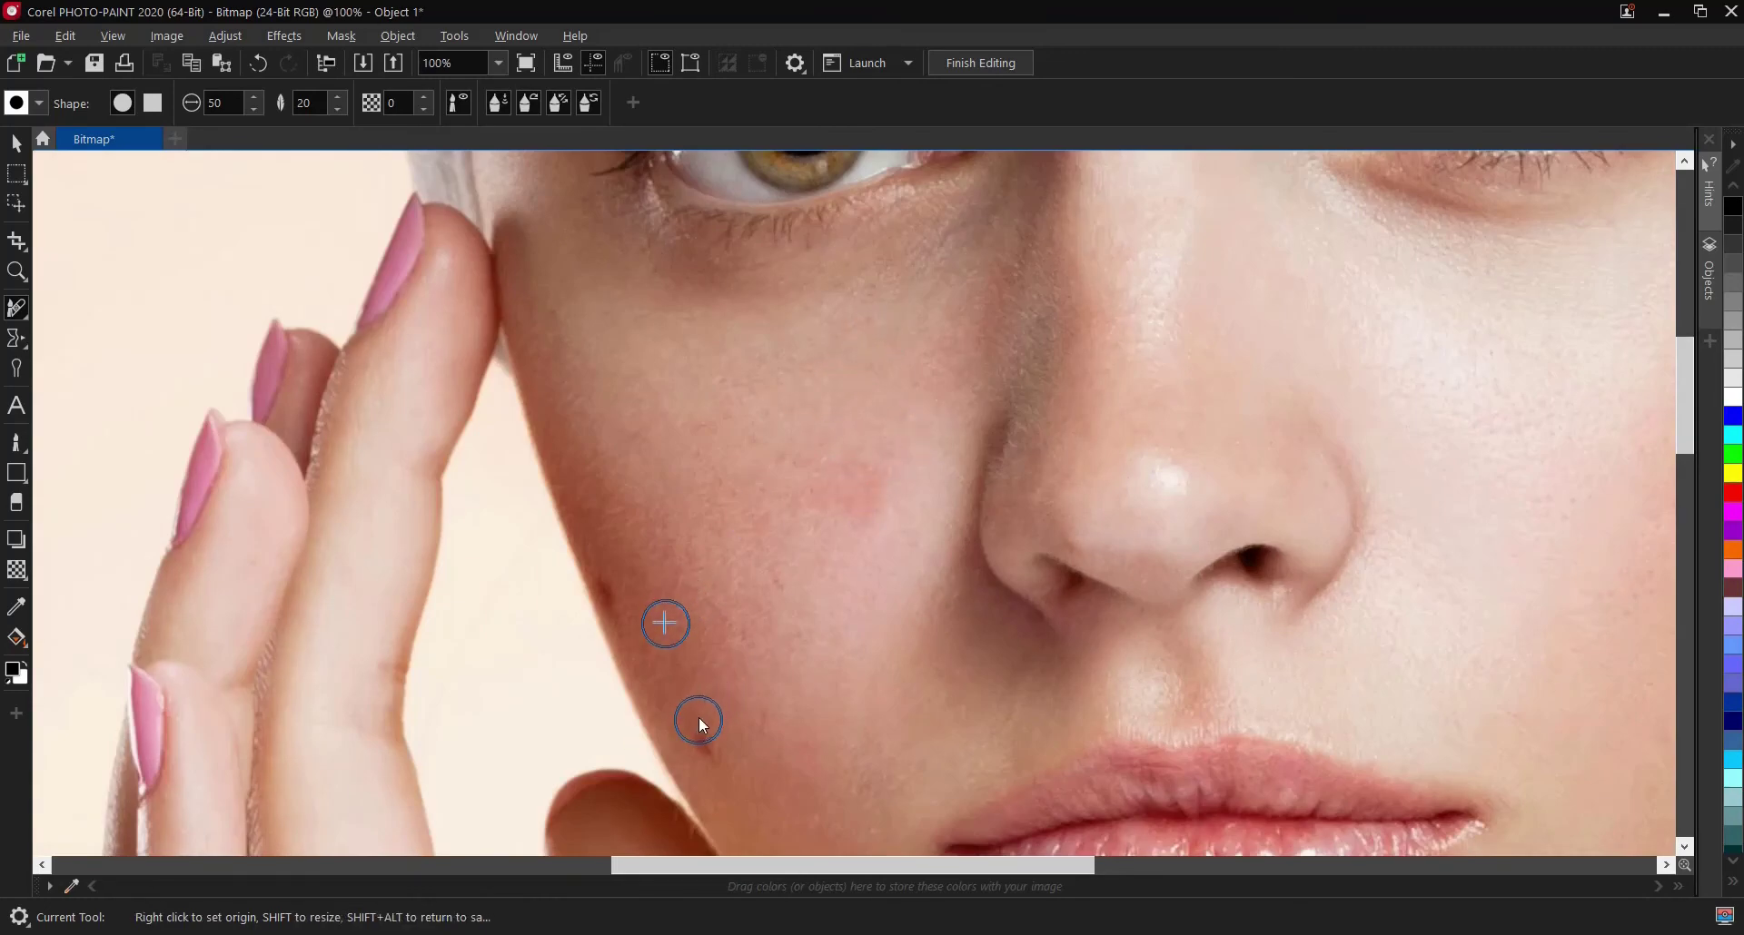
scroll(701, 723, "up", 2)
scroll(868, 567, "down", 2)
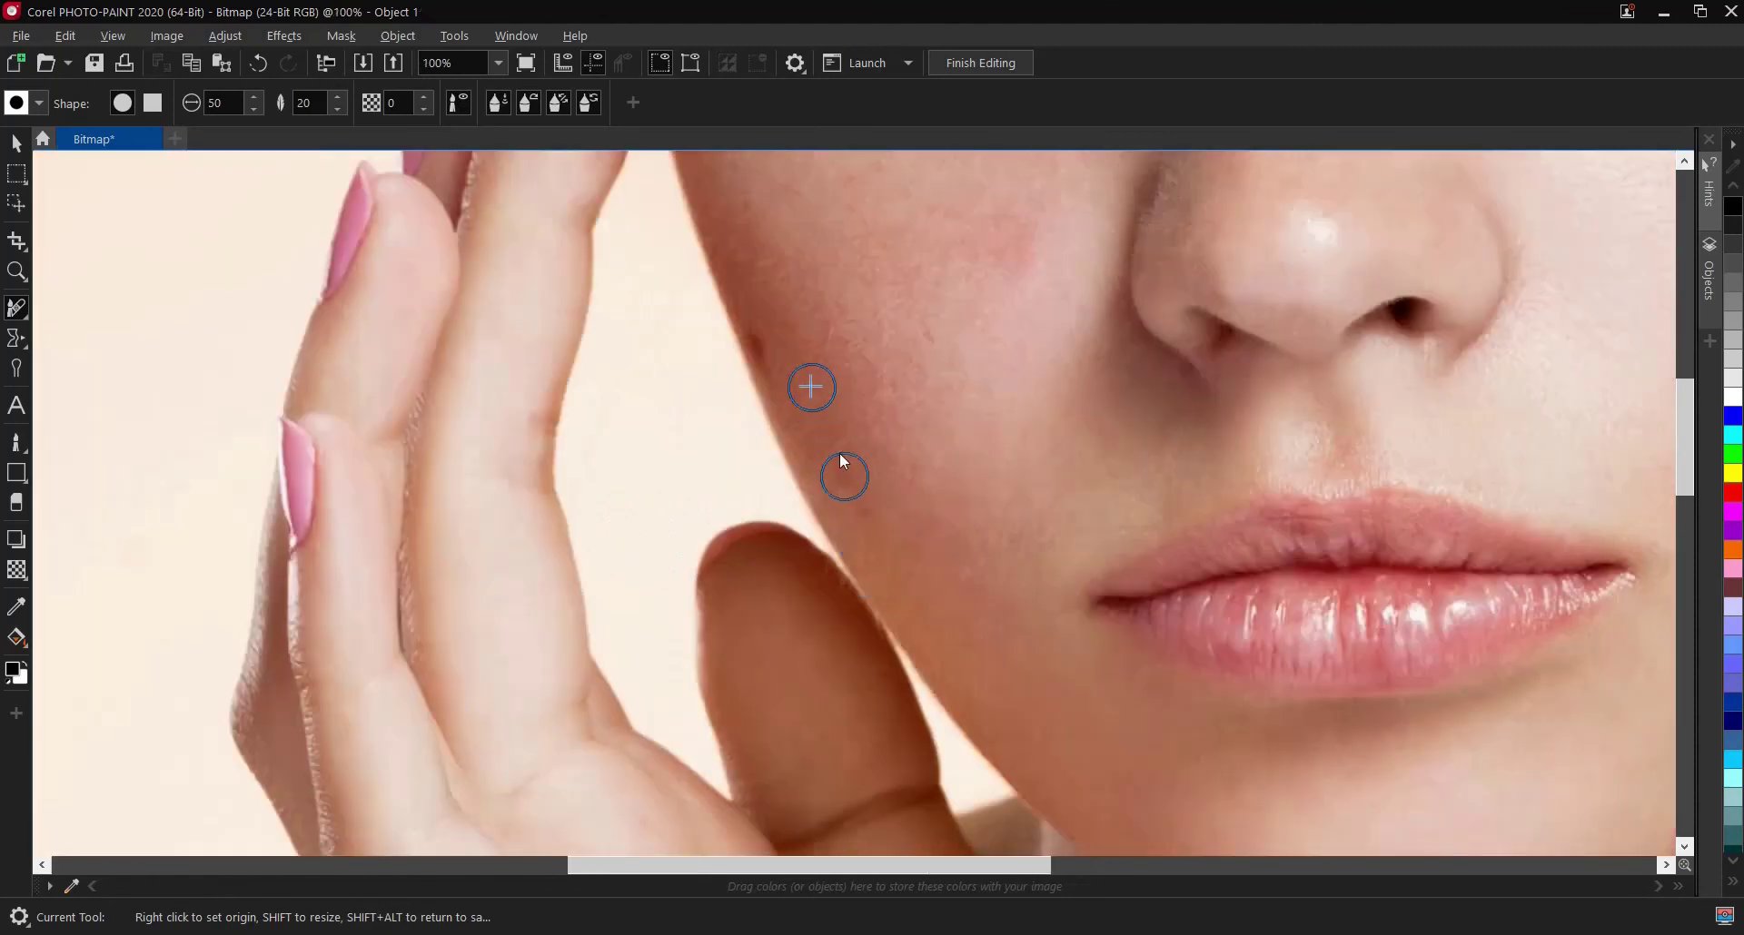
scroll(844, 463, "up", 2)
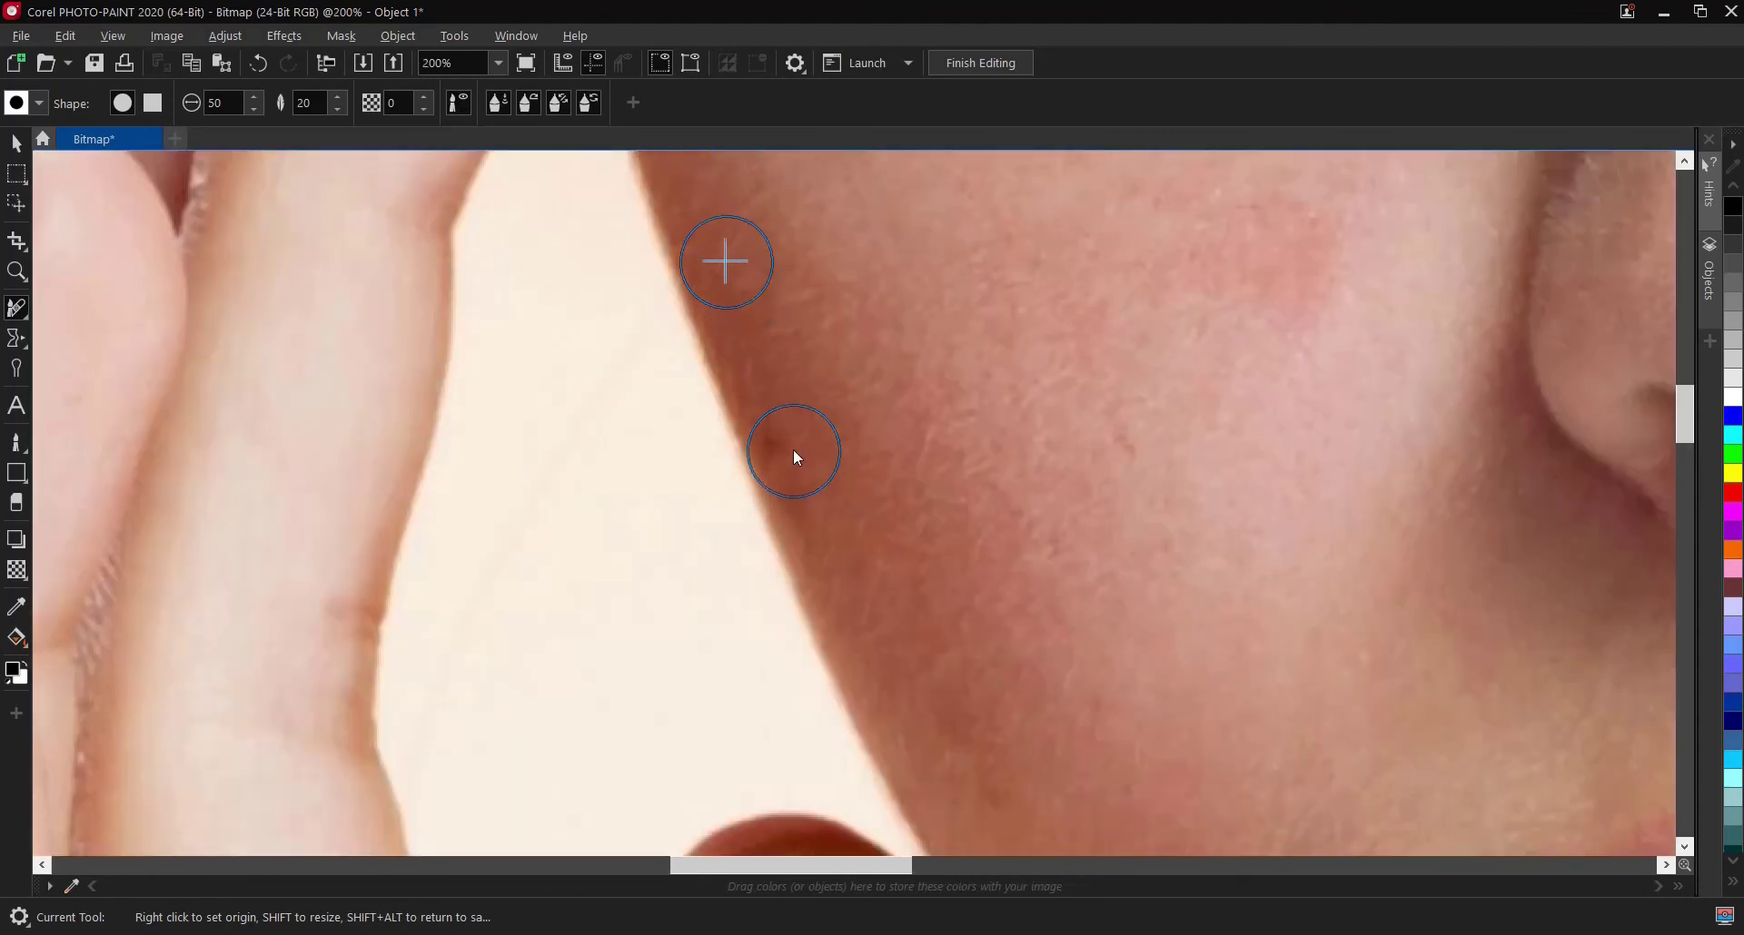
scroll(818, 516, "down", 4)
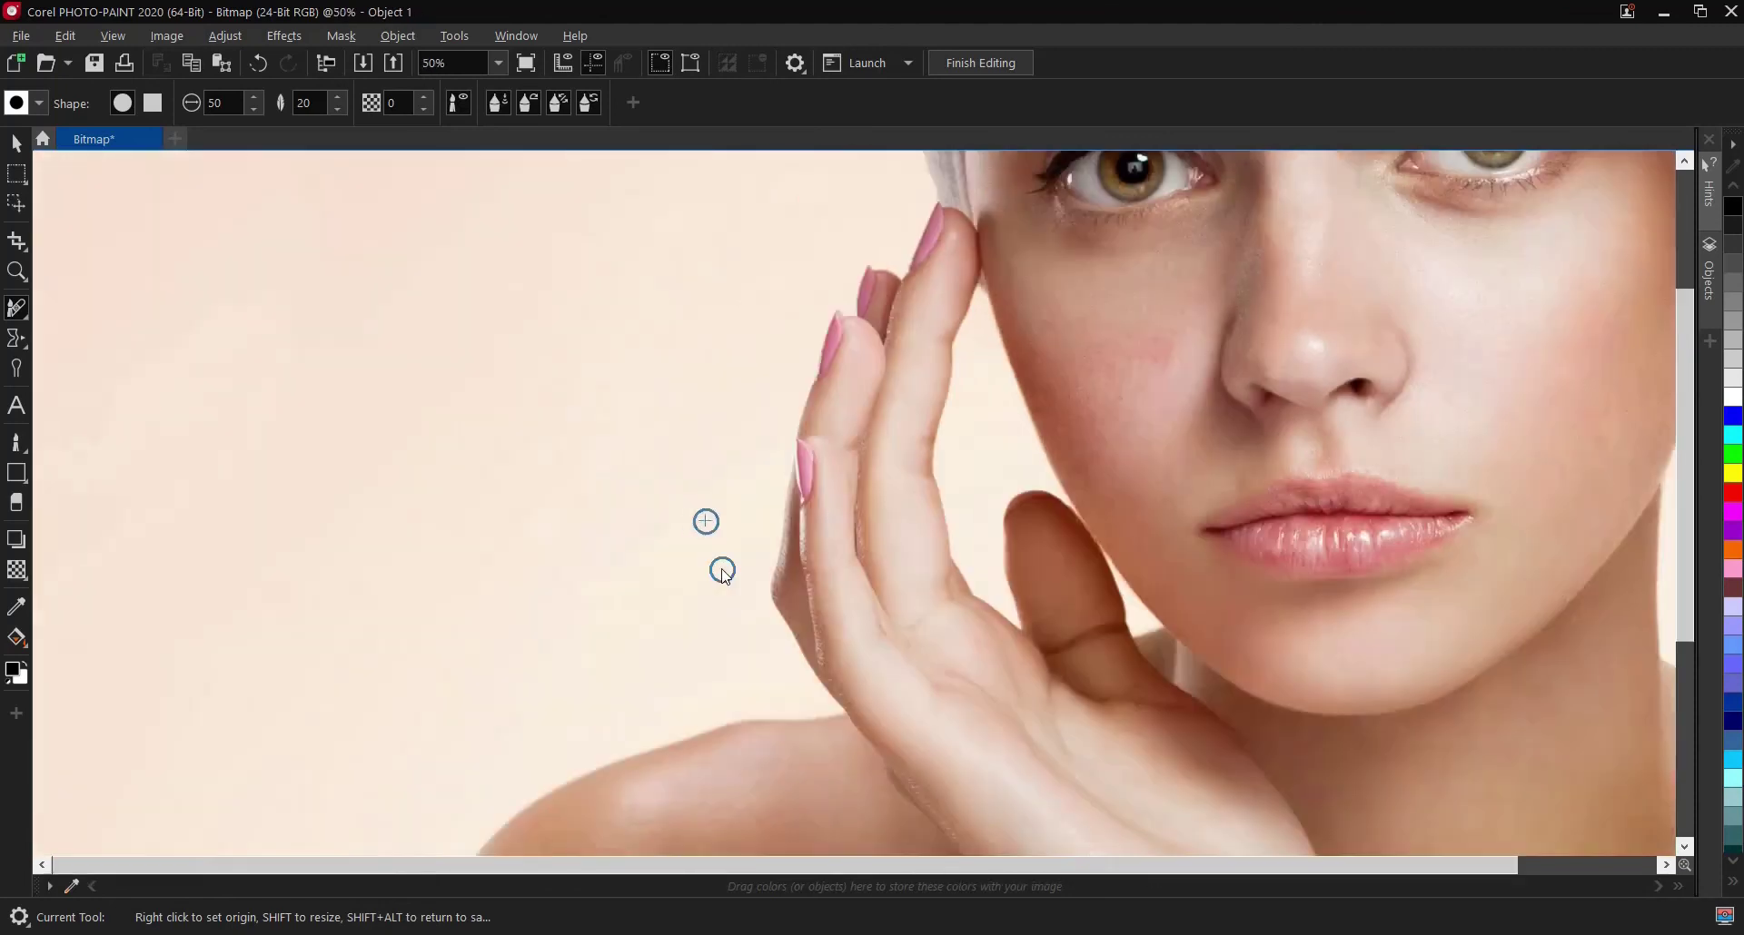
scroll(725, 576, "down", 4)
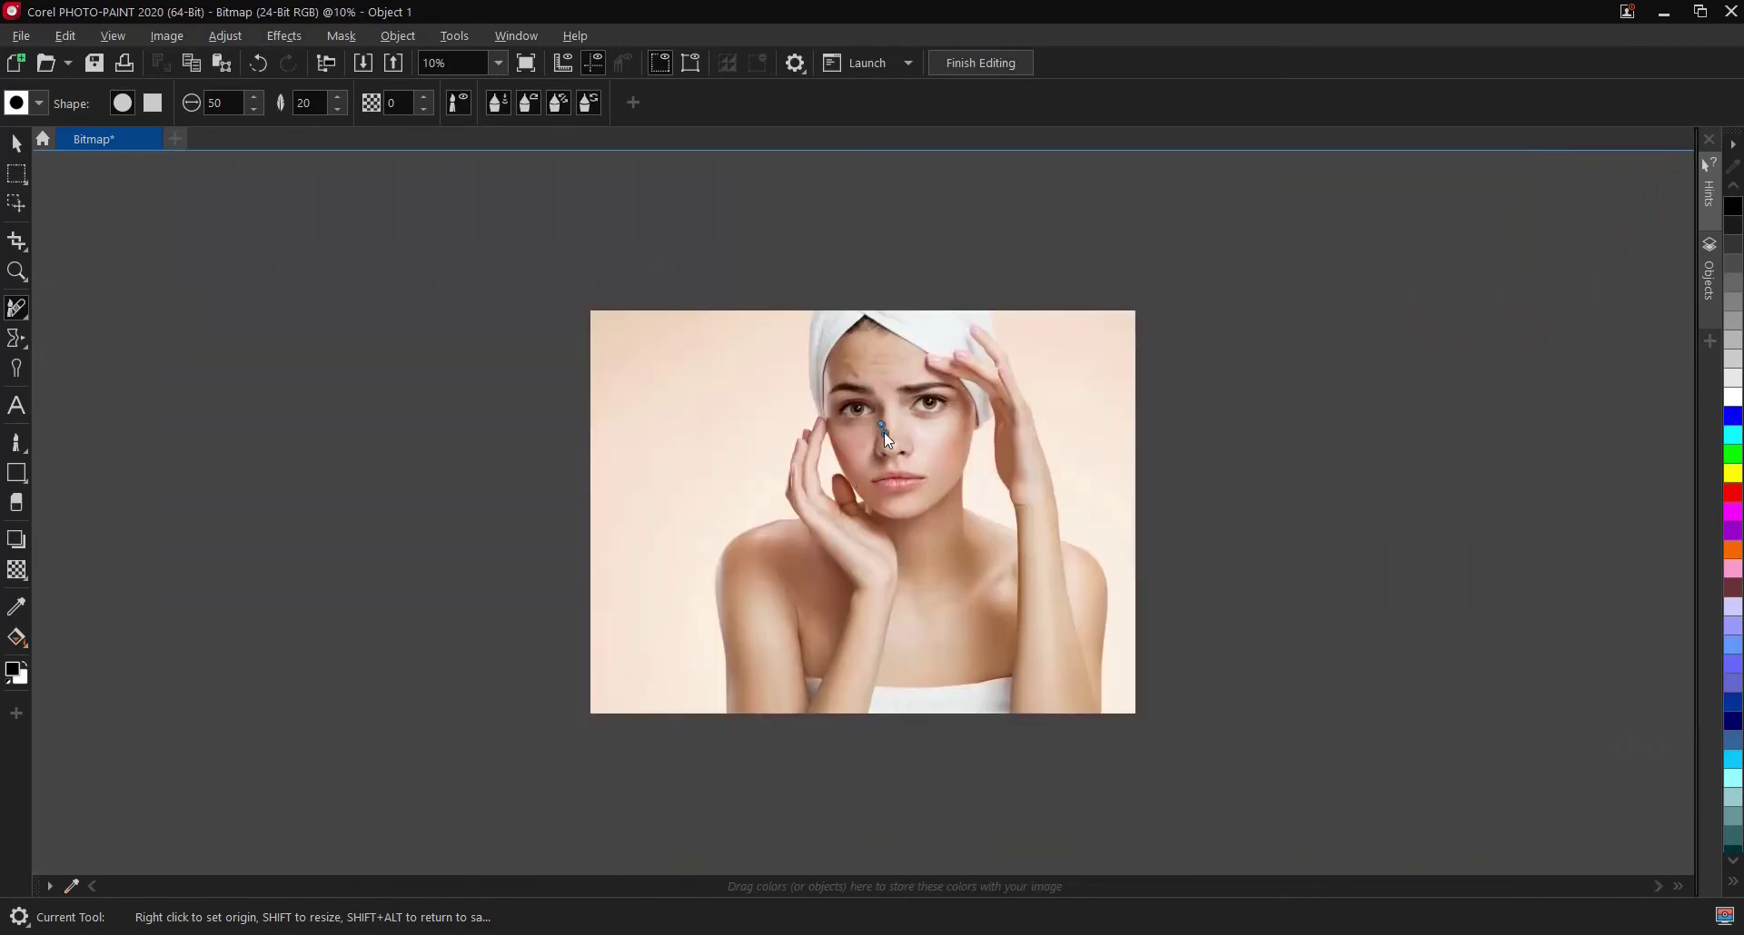
scroll(885, 432, "up", 2)
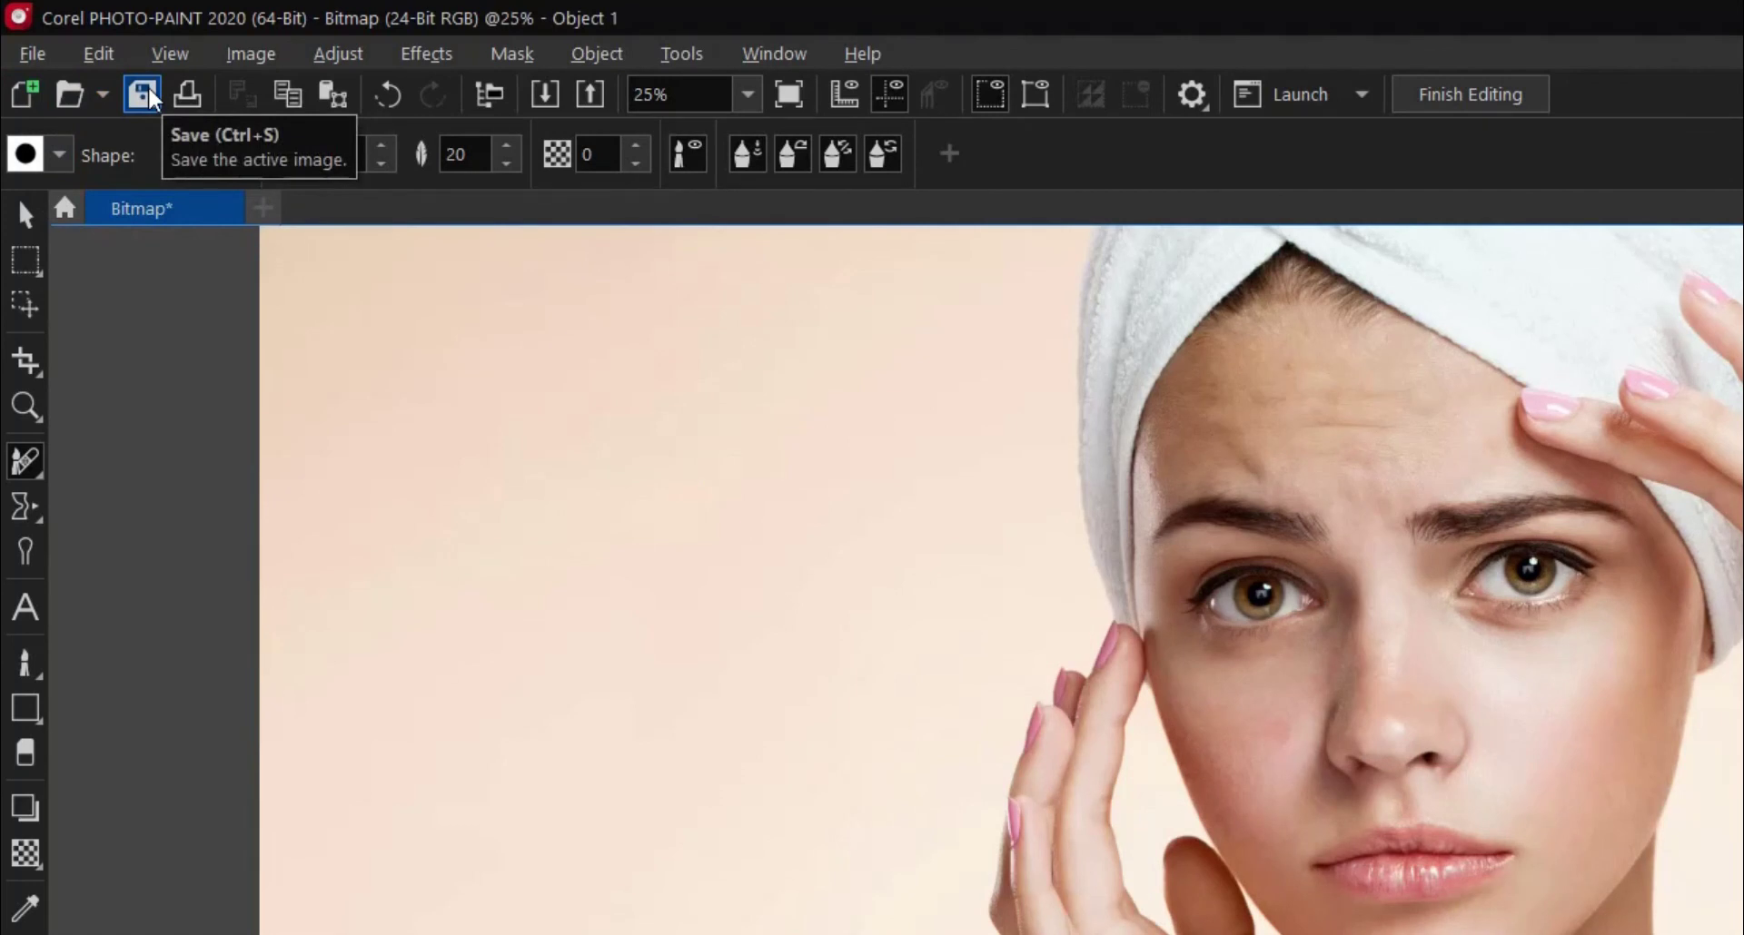
Save the retouched portrait and switch to the Pick tool.
left_click(145, 95)
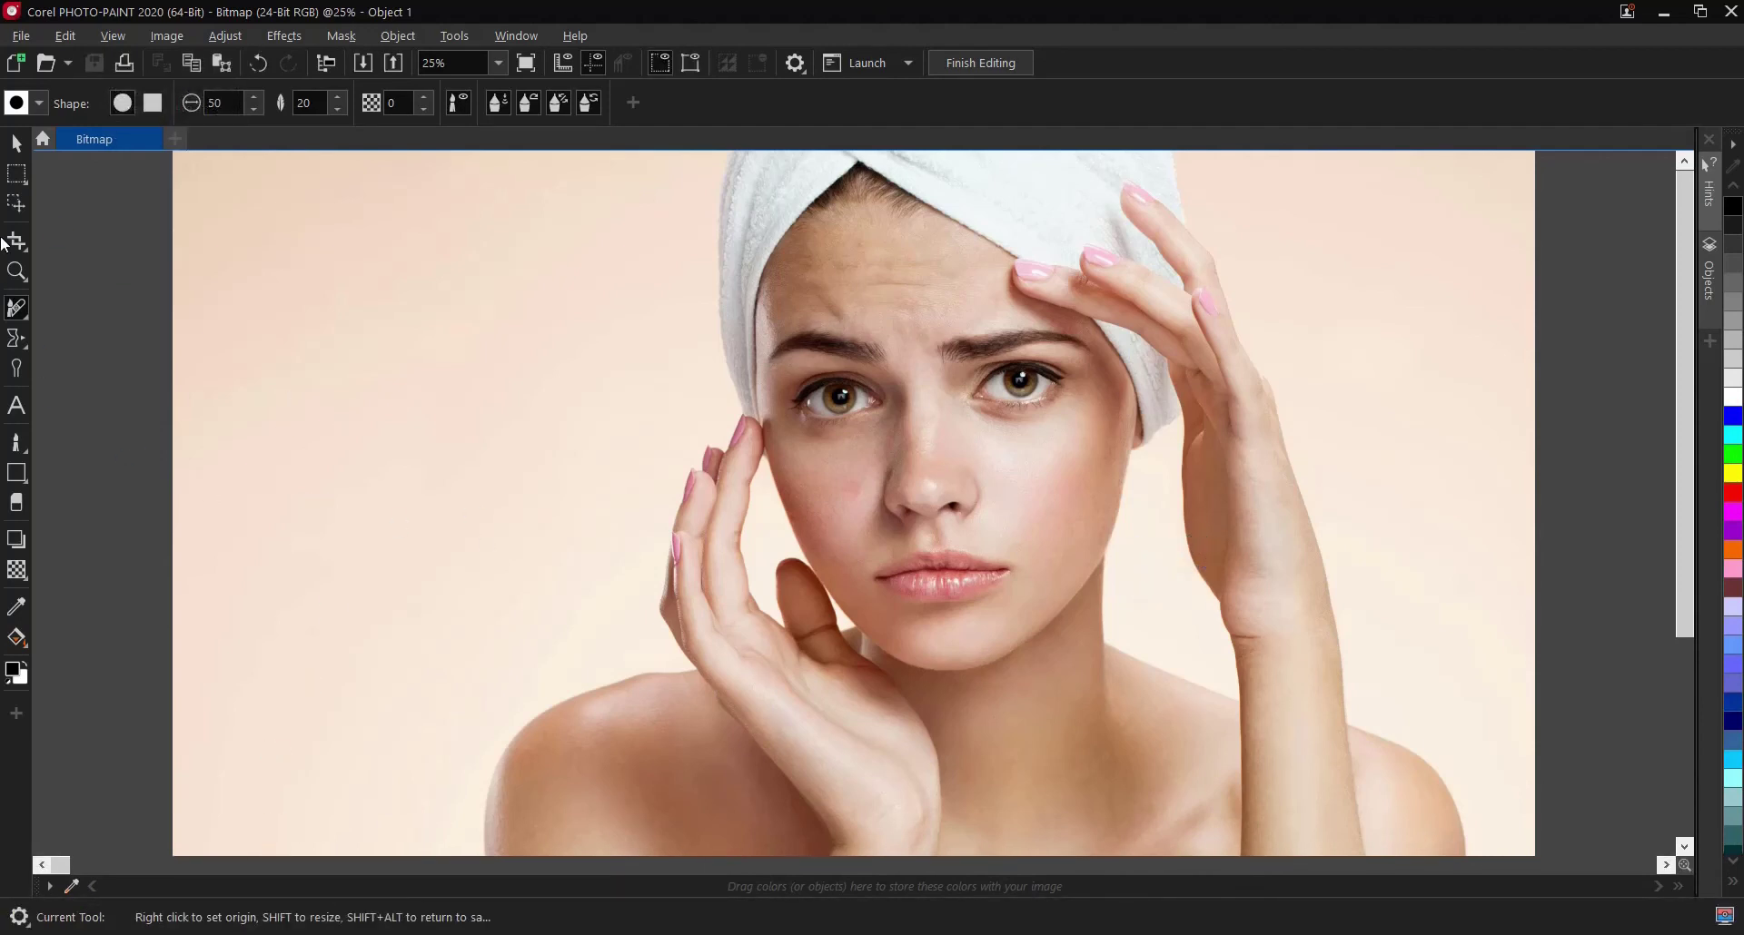
left_click(16, 145)
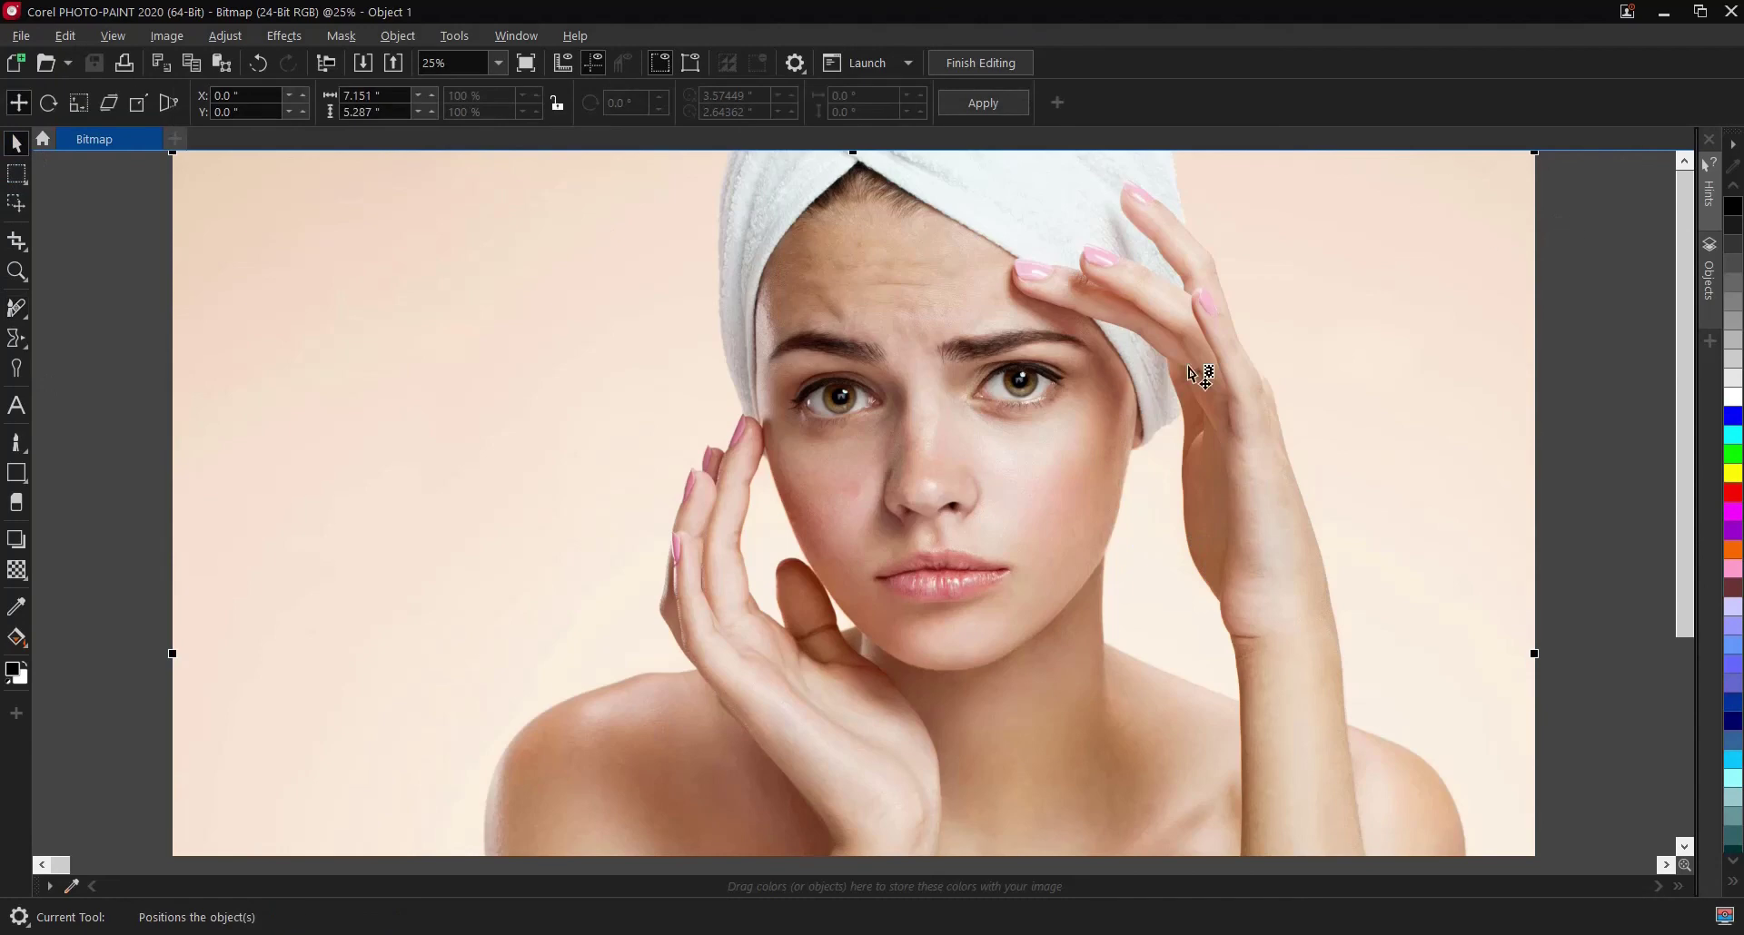
Minimize PHOTO-PAINT and zoom into the portrait's face in CorelDRAW.
left_click(1667, 13)
scroll(917, 376, "up", 3)
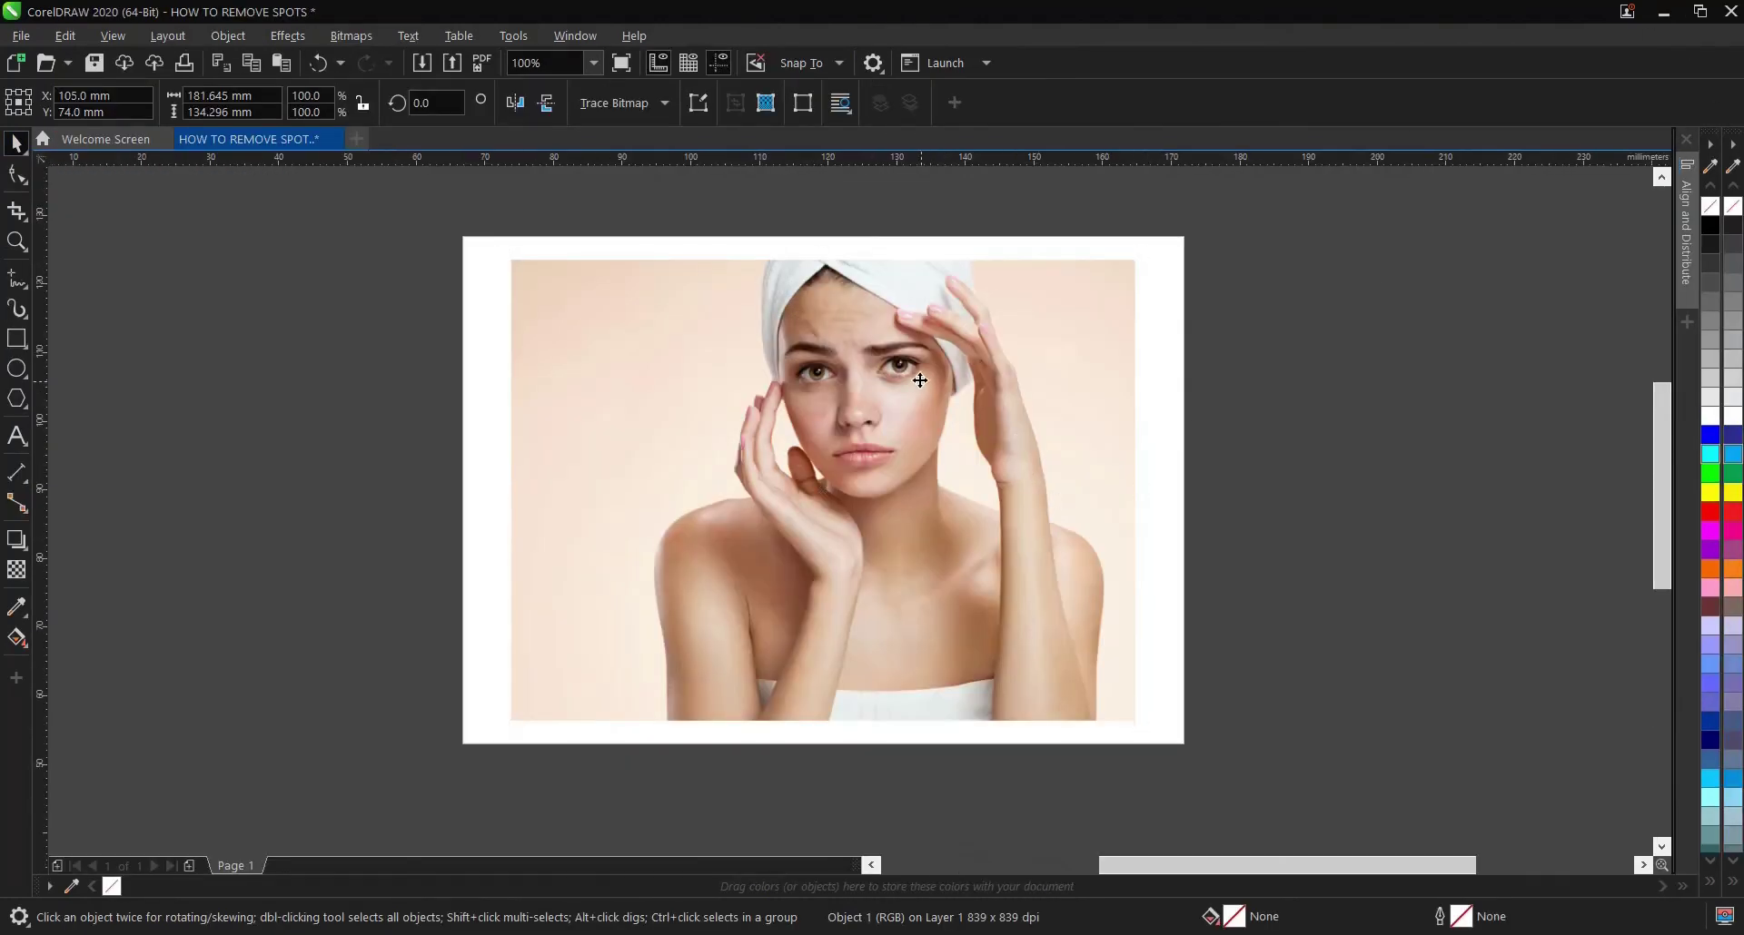
scroll(795, 508, "down", 2)
scroll(782, 416, "up", 2)
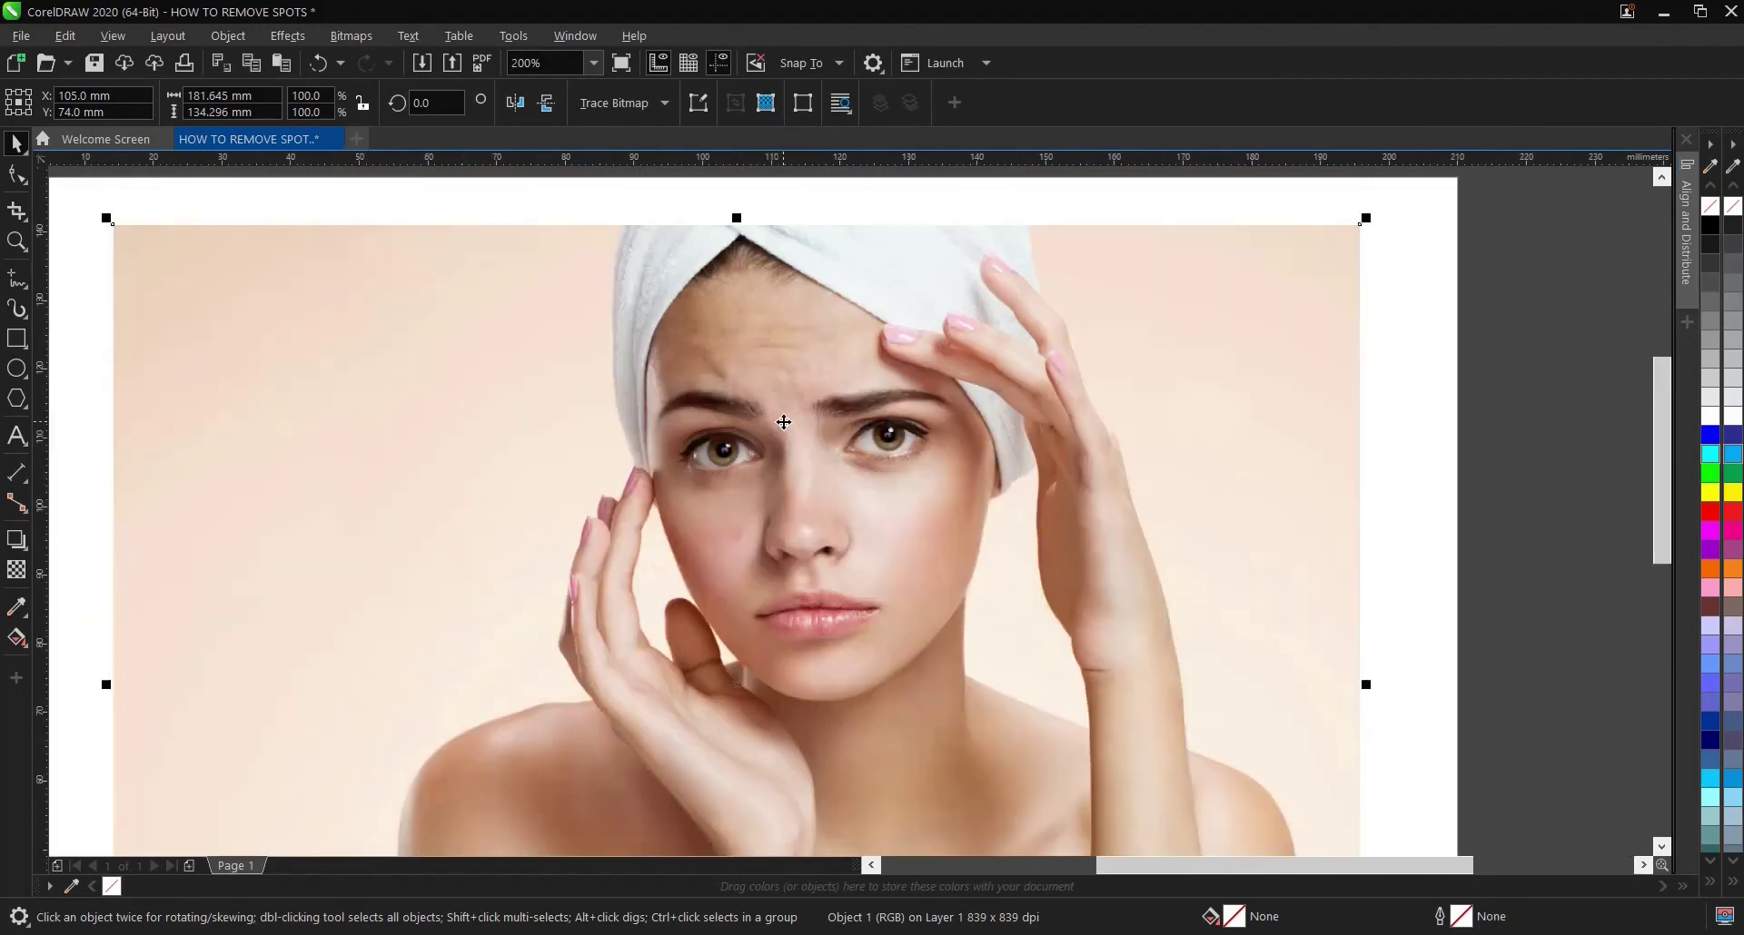
scroll(871, 519, "up", 1)
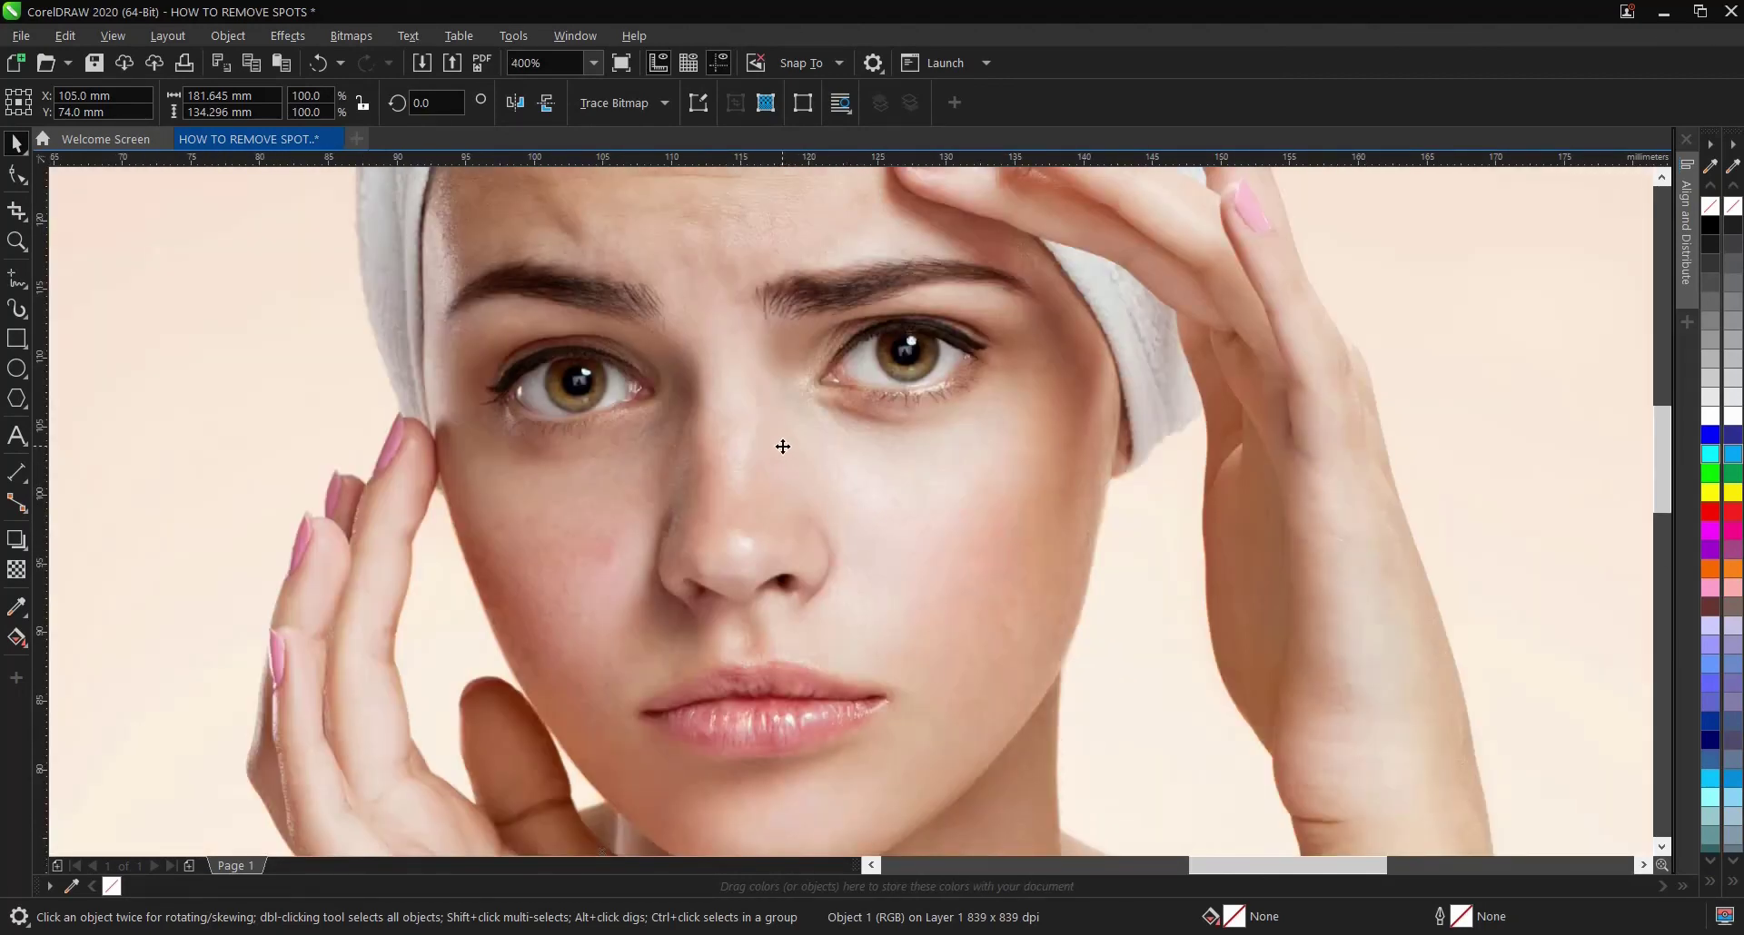
Undo then redo the photo update to compare, and zoom back out.
left_click(322, 66)
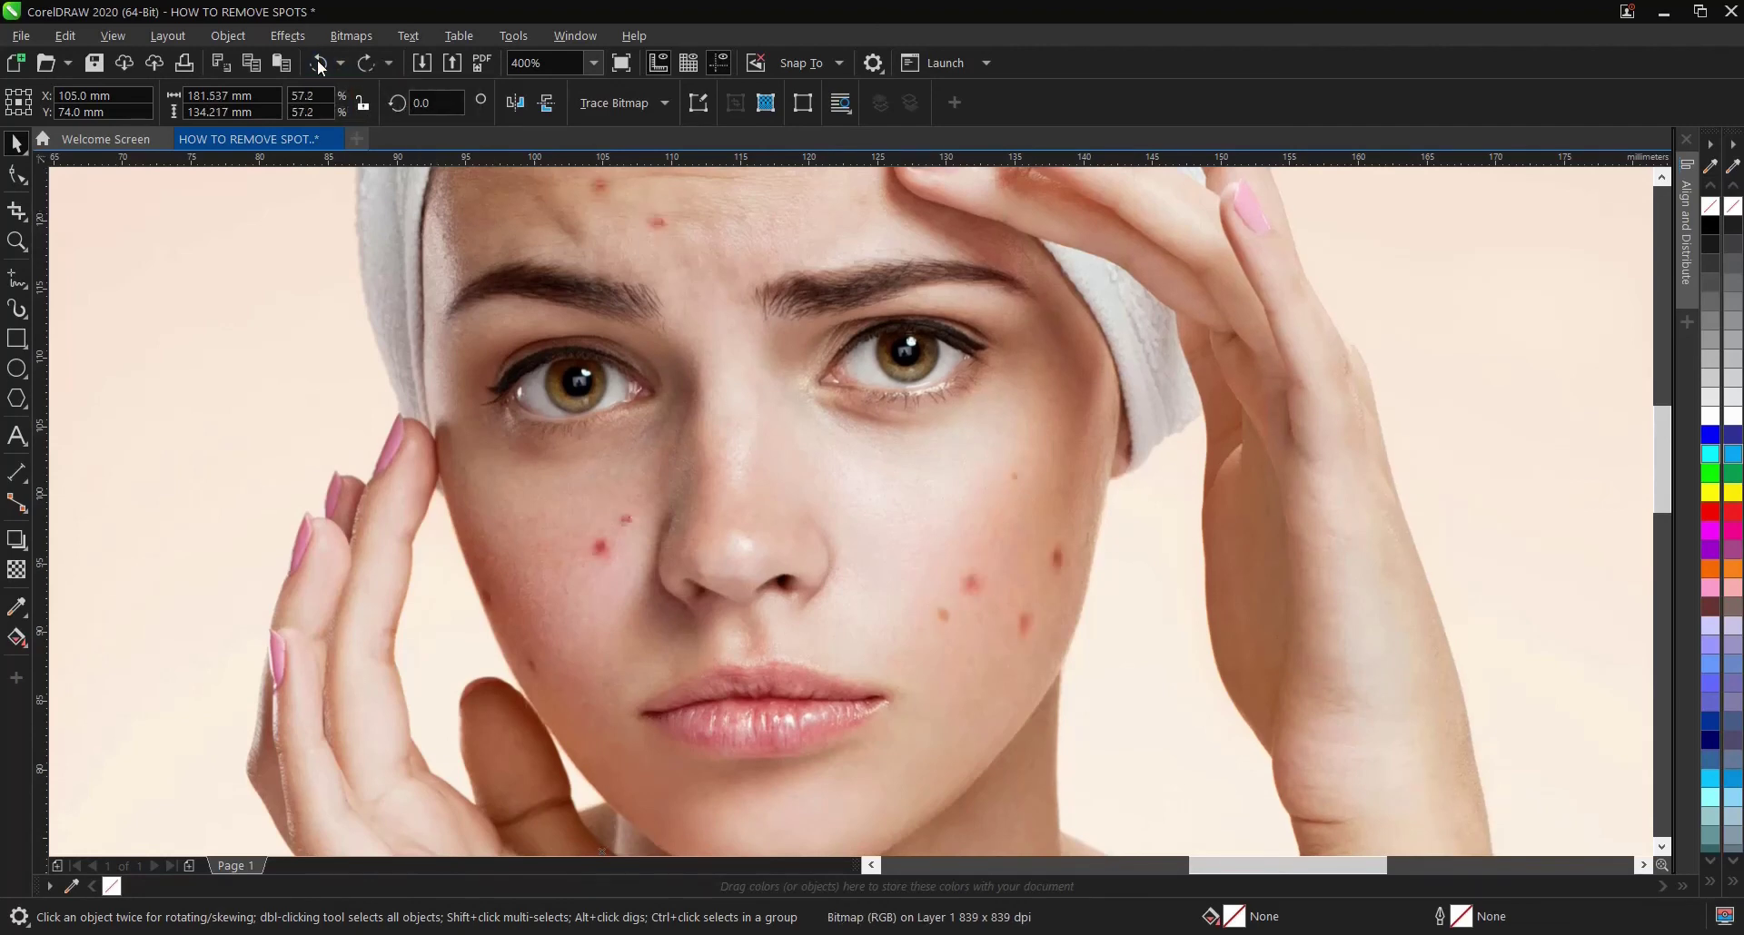
left_click(368, 64)
scroll(767, 474, "down", 2)
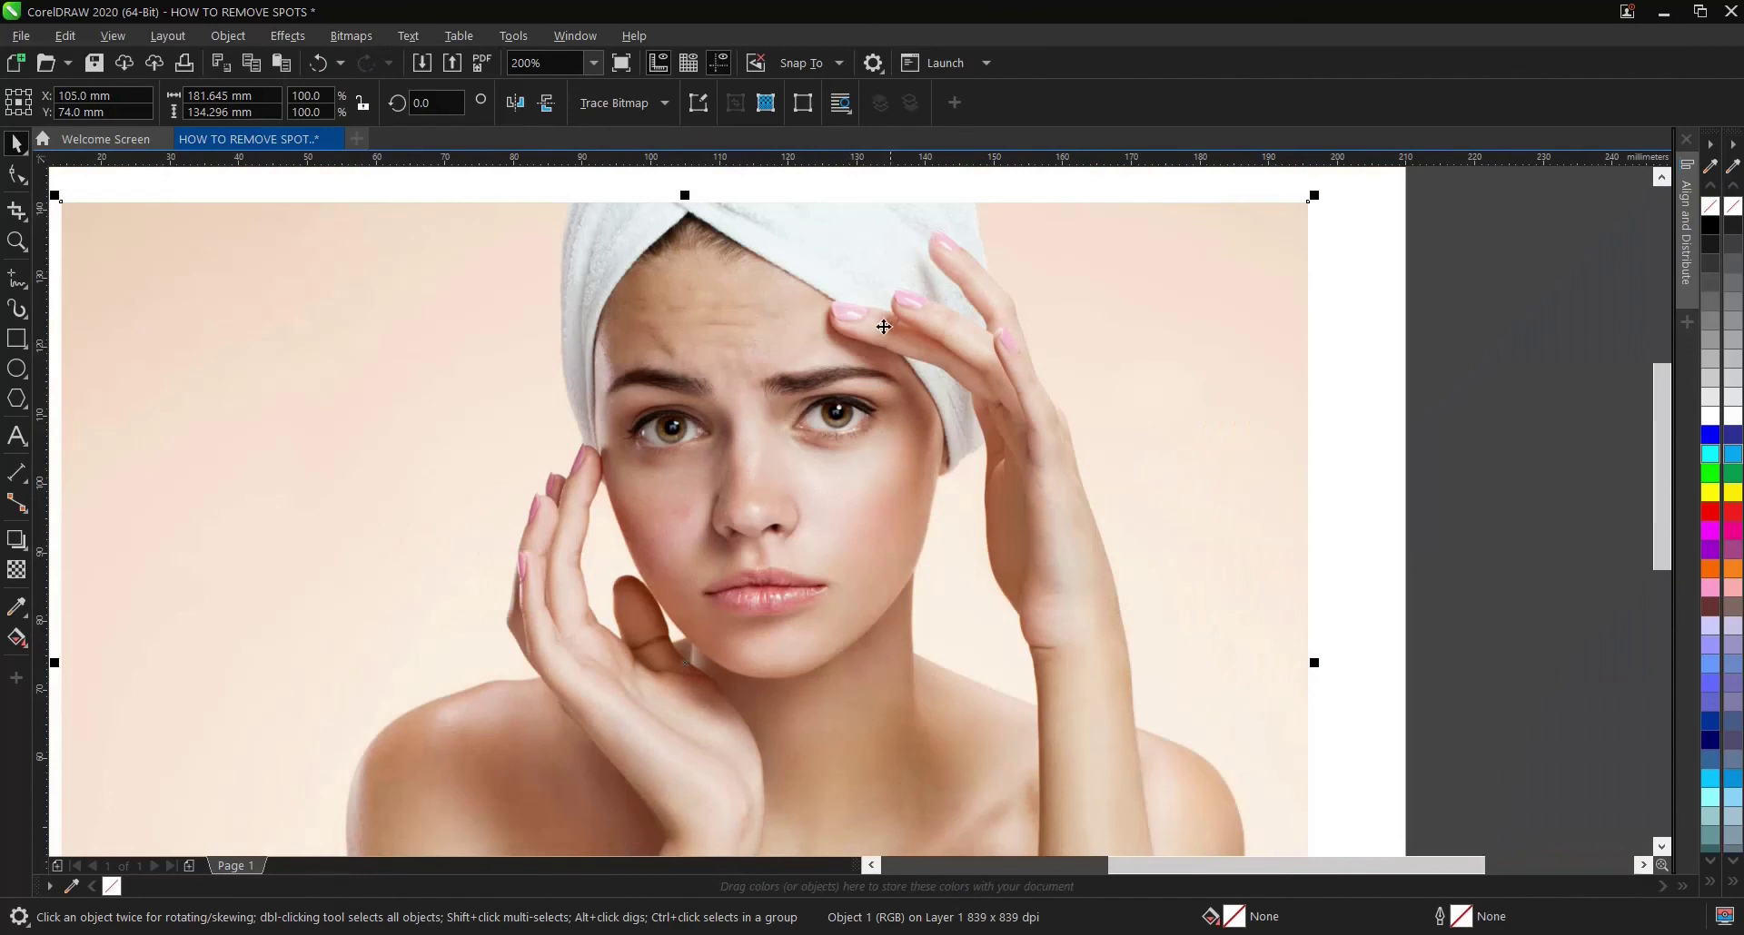
scroll(1015, 328, "down", 1)
scroll(914, 352, "up", 1)
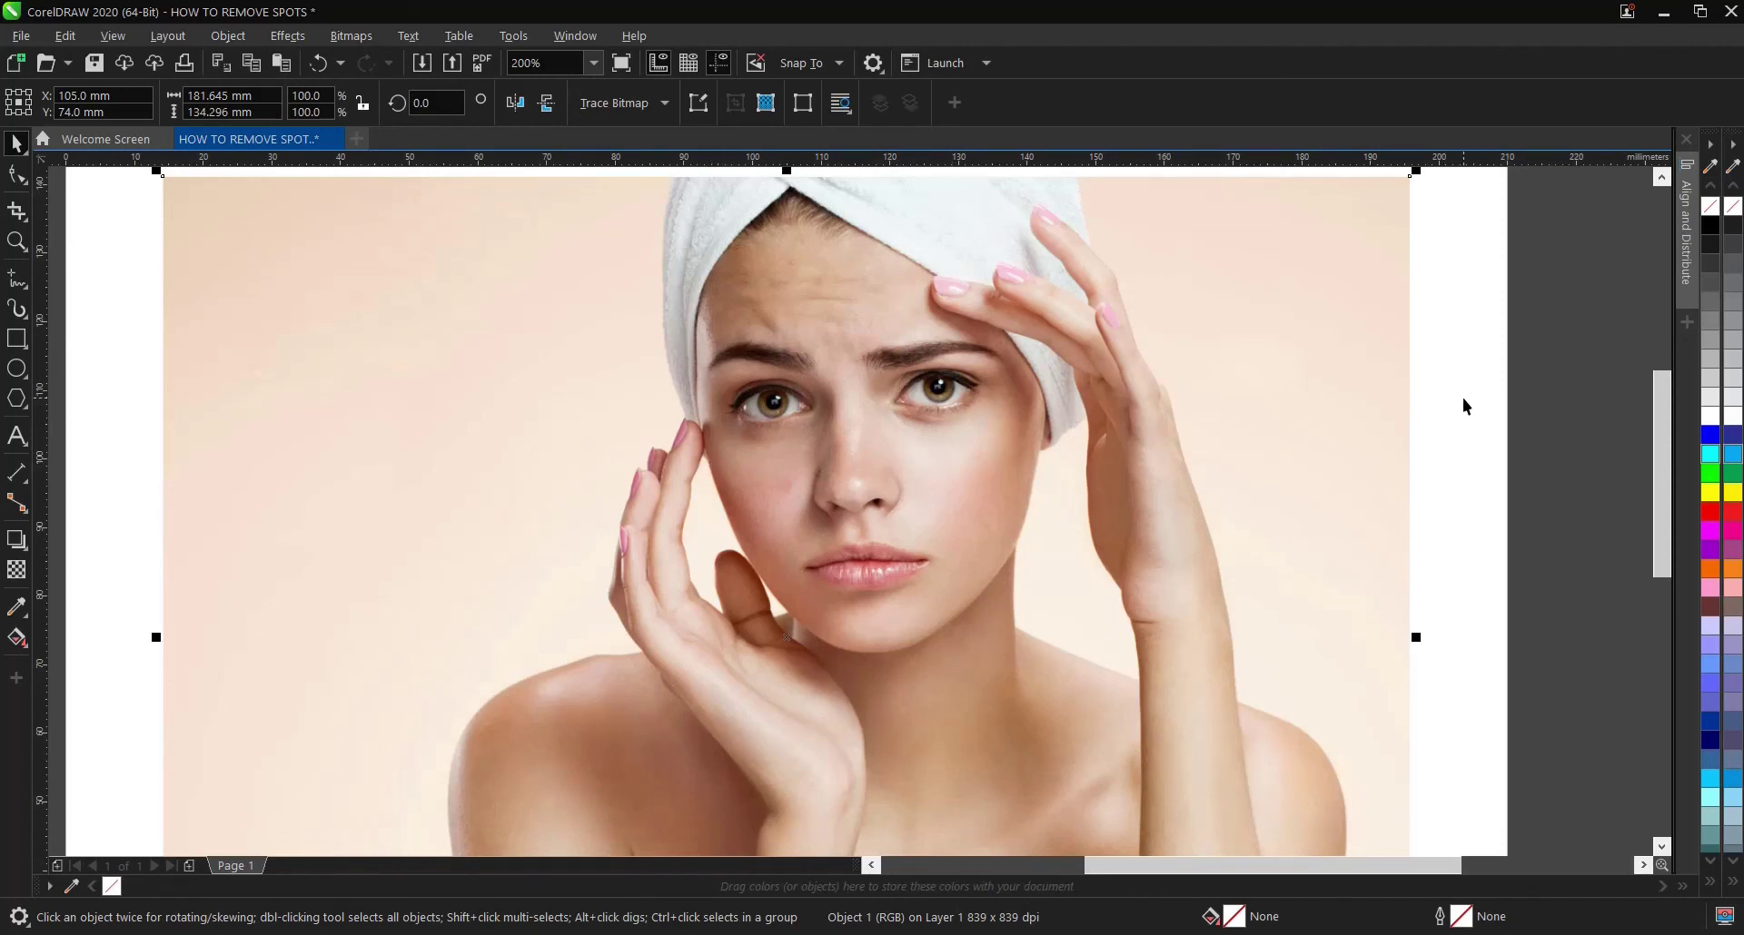
Deselect the photo and set the zoom to 100% to show the whole A5 page.
left_click(1463, 372)
left_click(592, 63)
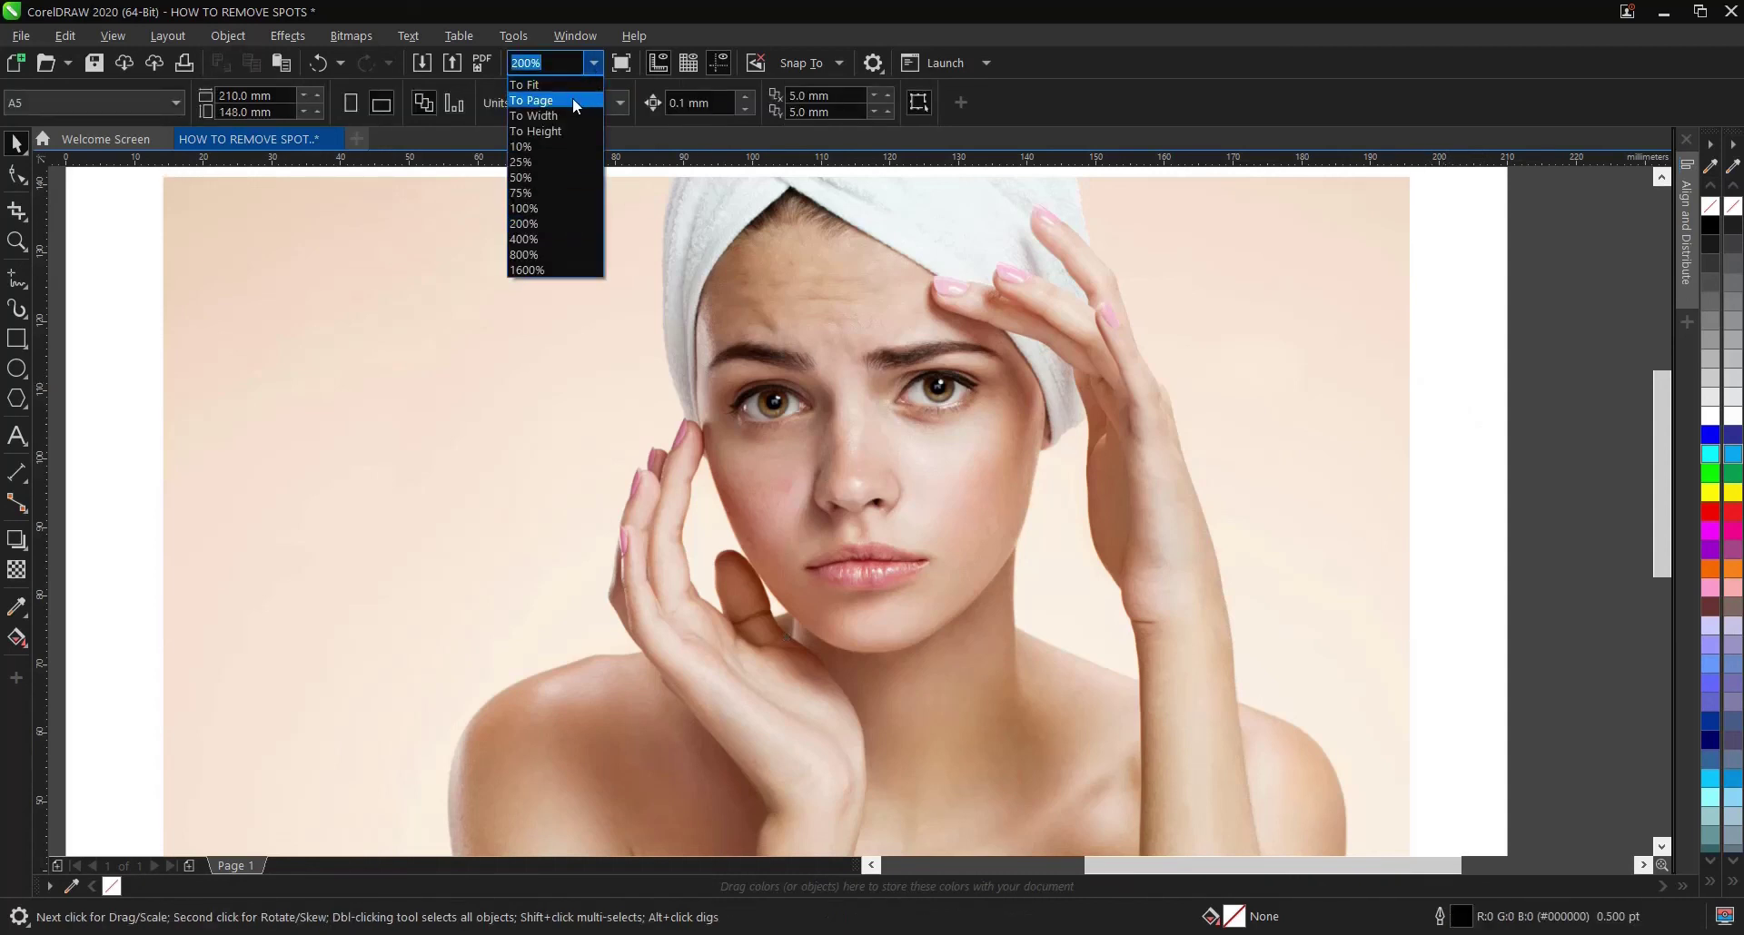
left_click(572, 96)
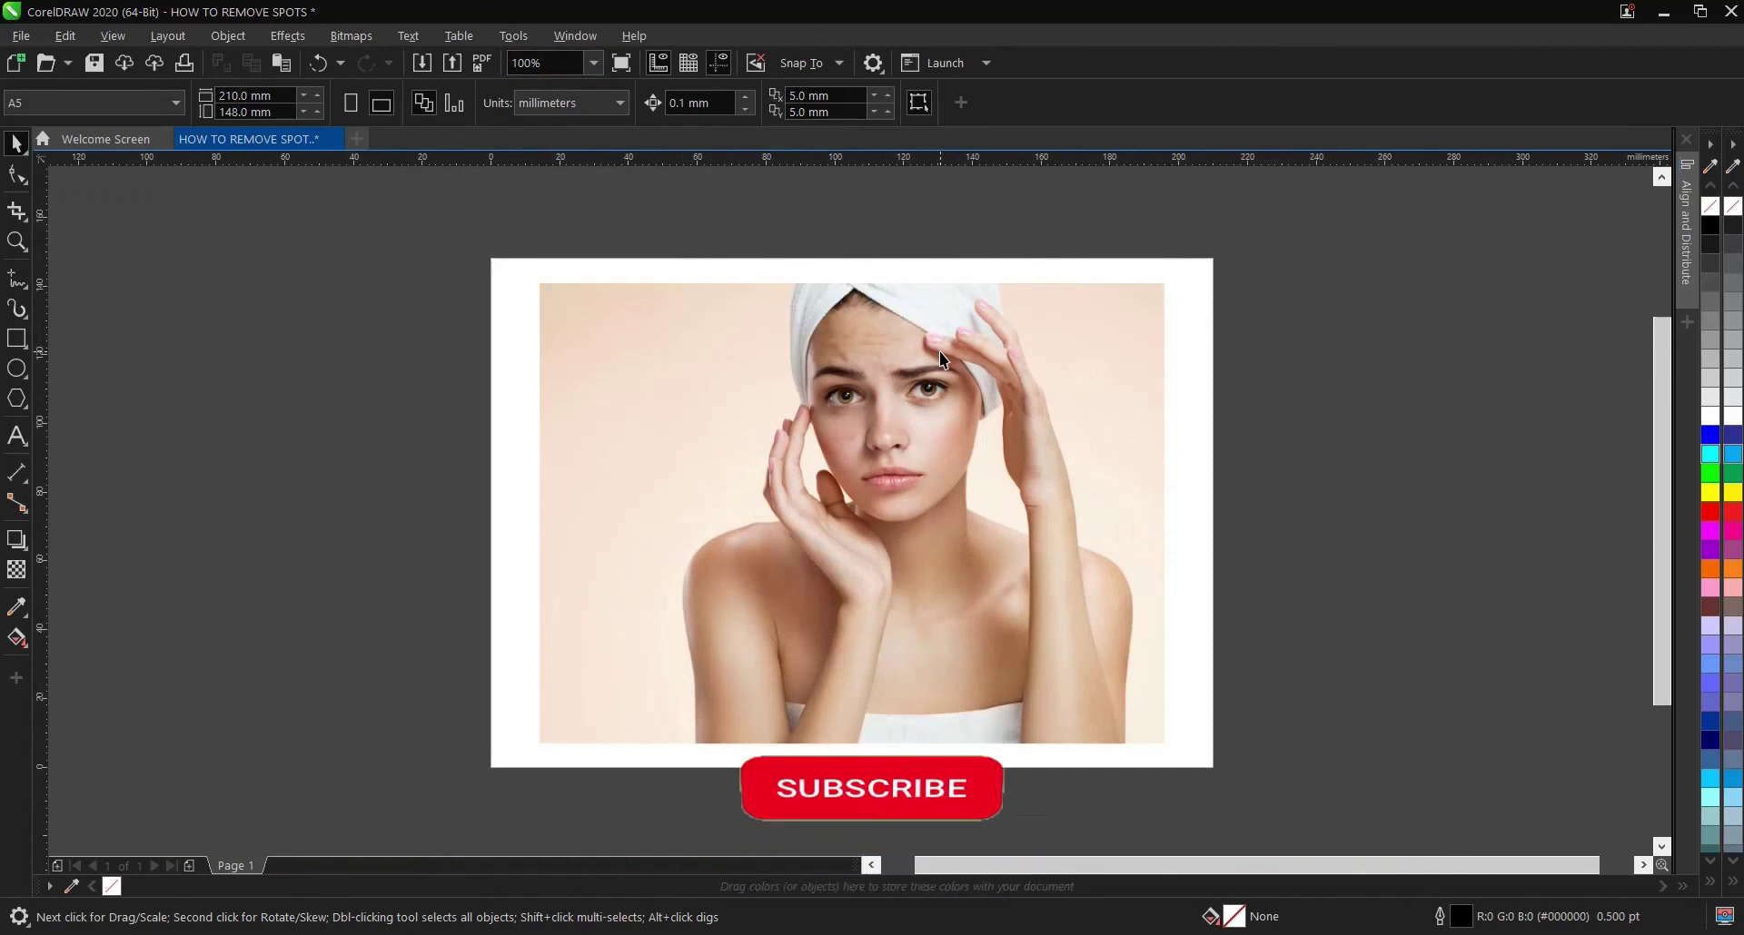